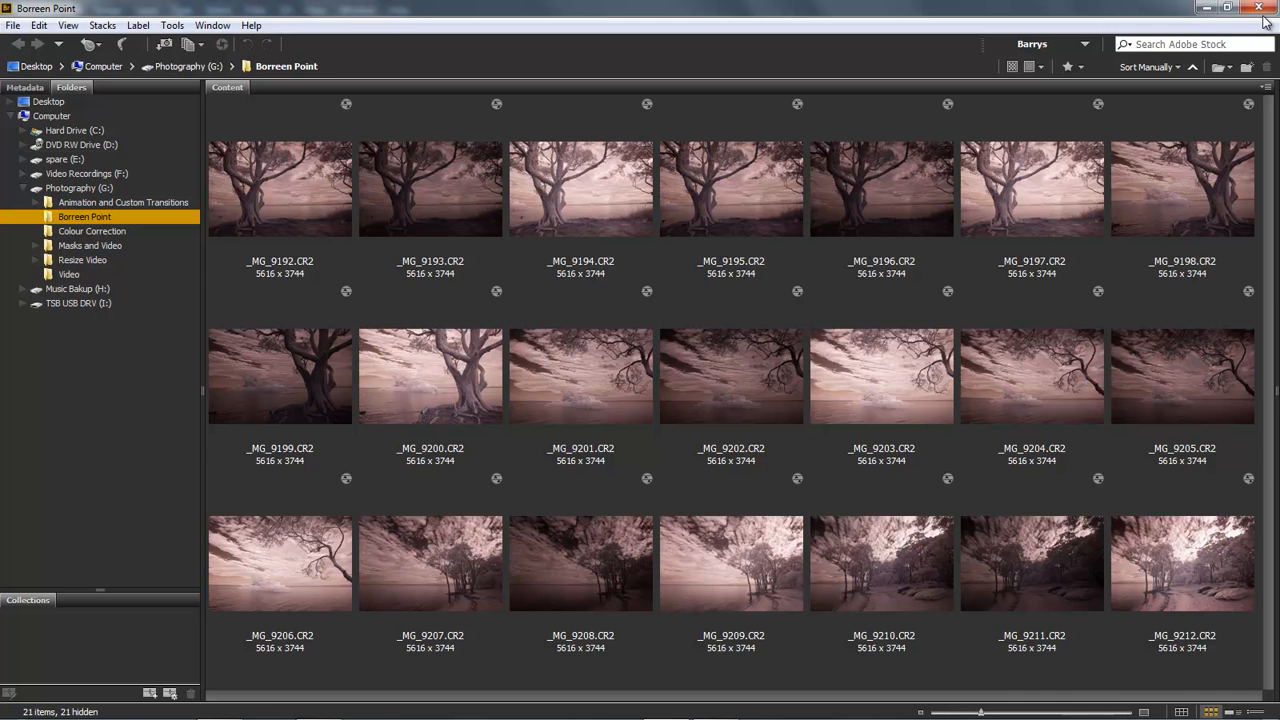
Compare the camera metadata of _MG_9192.CR2, _MG_9193.CR2 and _MG_9194.CR2
{"action": "left_click", "coordinate": [280, 183]}
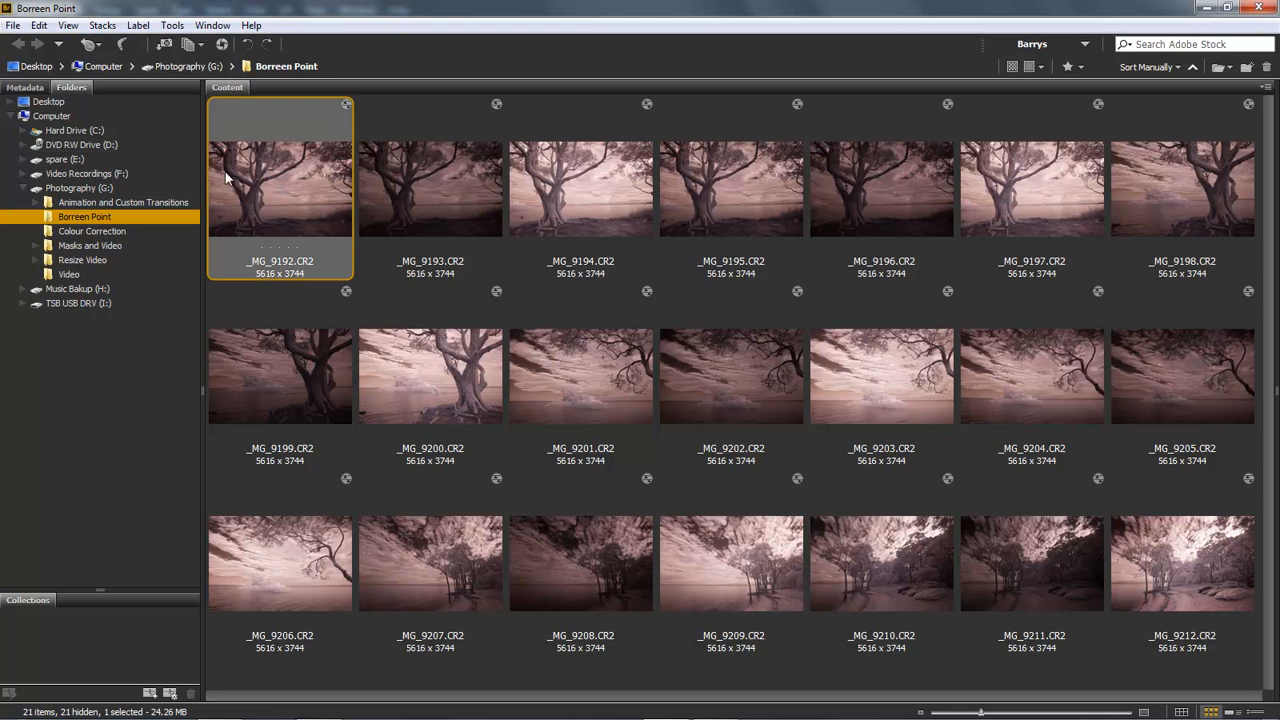
{"action": "left_click", "coordinate": [26, 91]}
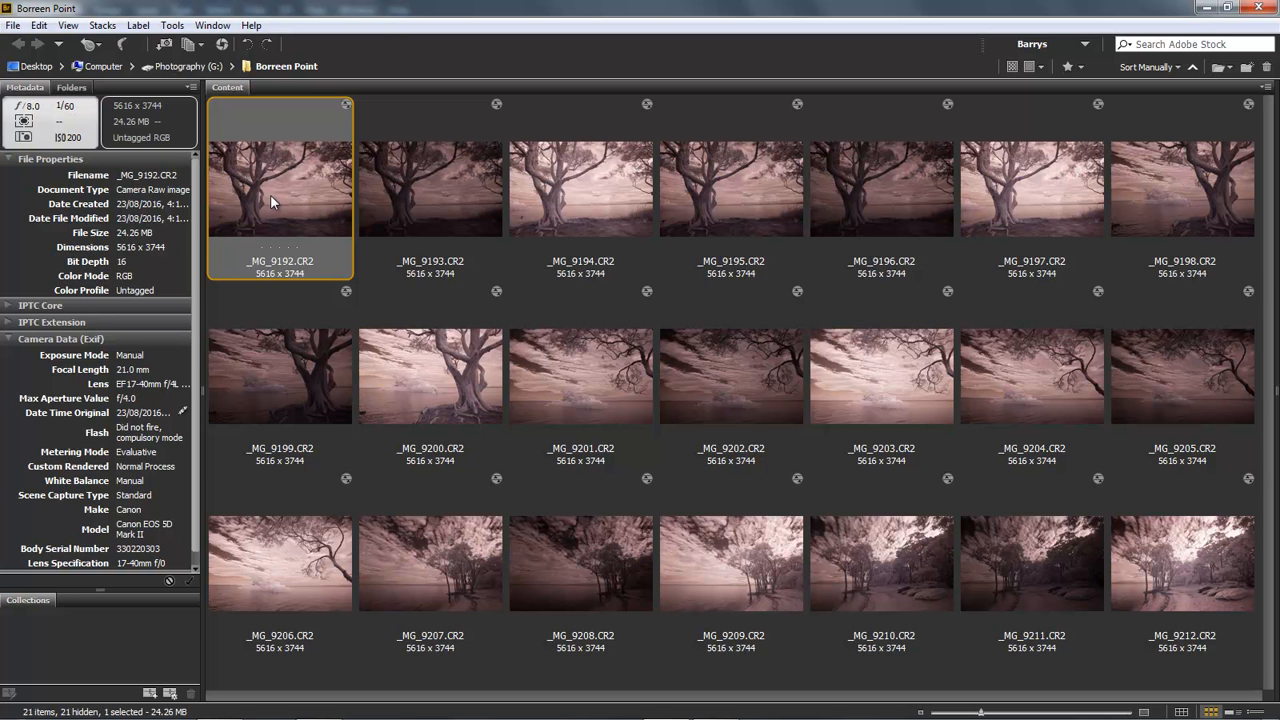
{"action": "left_click", "coordinate": [429, 180]}
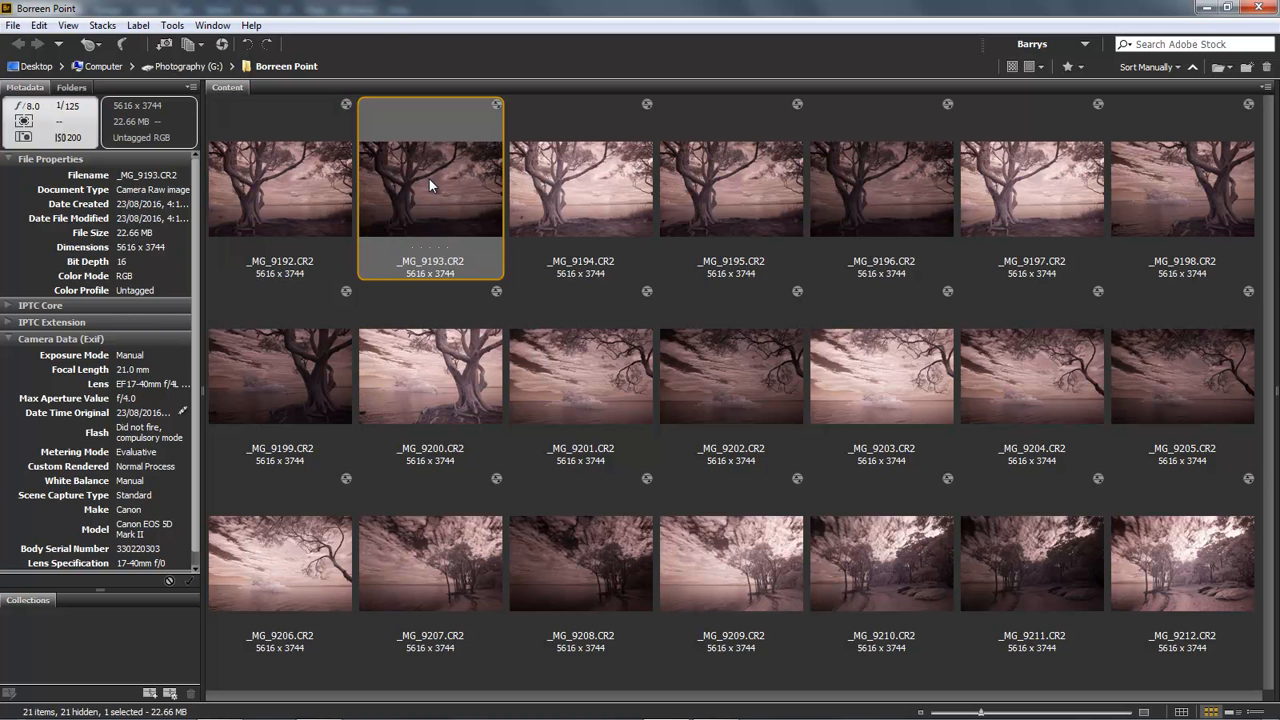
{"action": "left_click", "coordinate": [576, 187]}
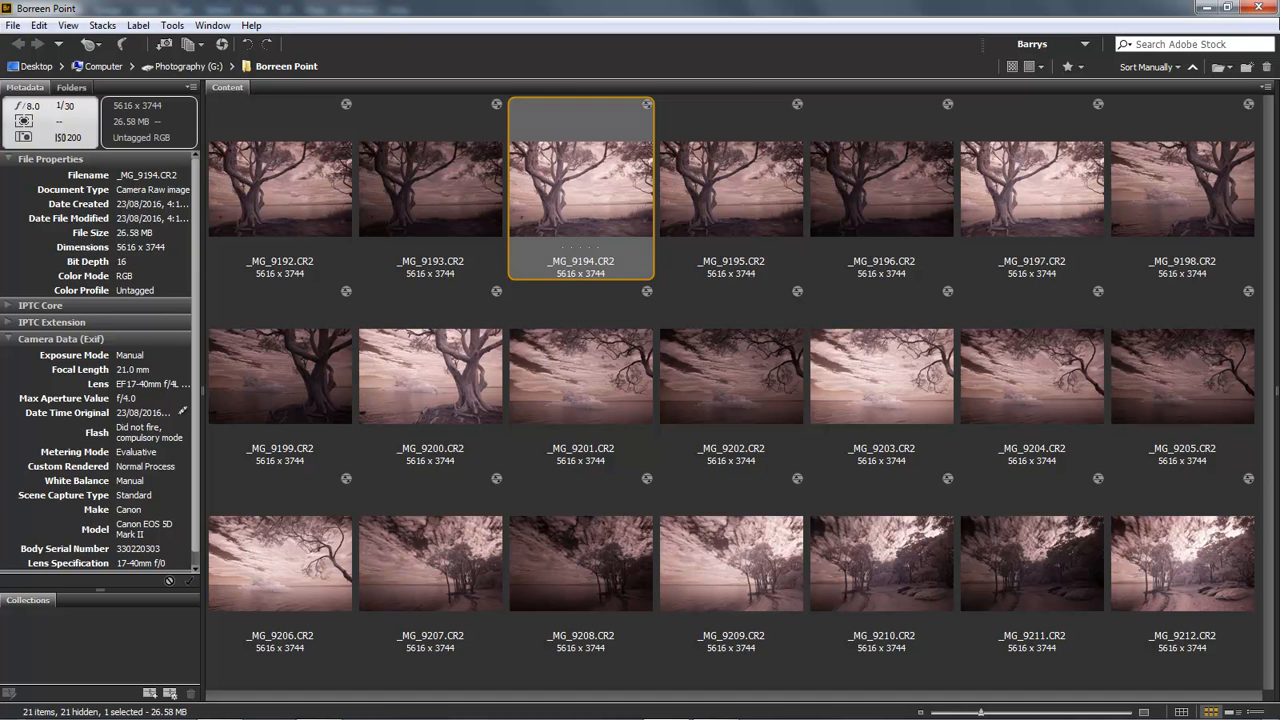
Open _MG_9192.CR2 in Camera Raw and set Saturation to -98, Clarity to +68, Blacks to -30, Whites to +44 and Exposure to +0.40
{"action": "left_click", "coordinate": [280, 188]}
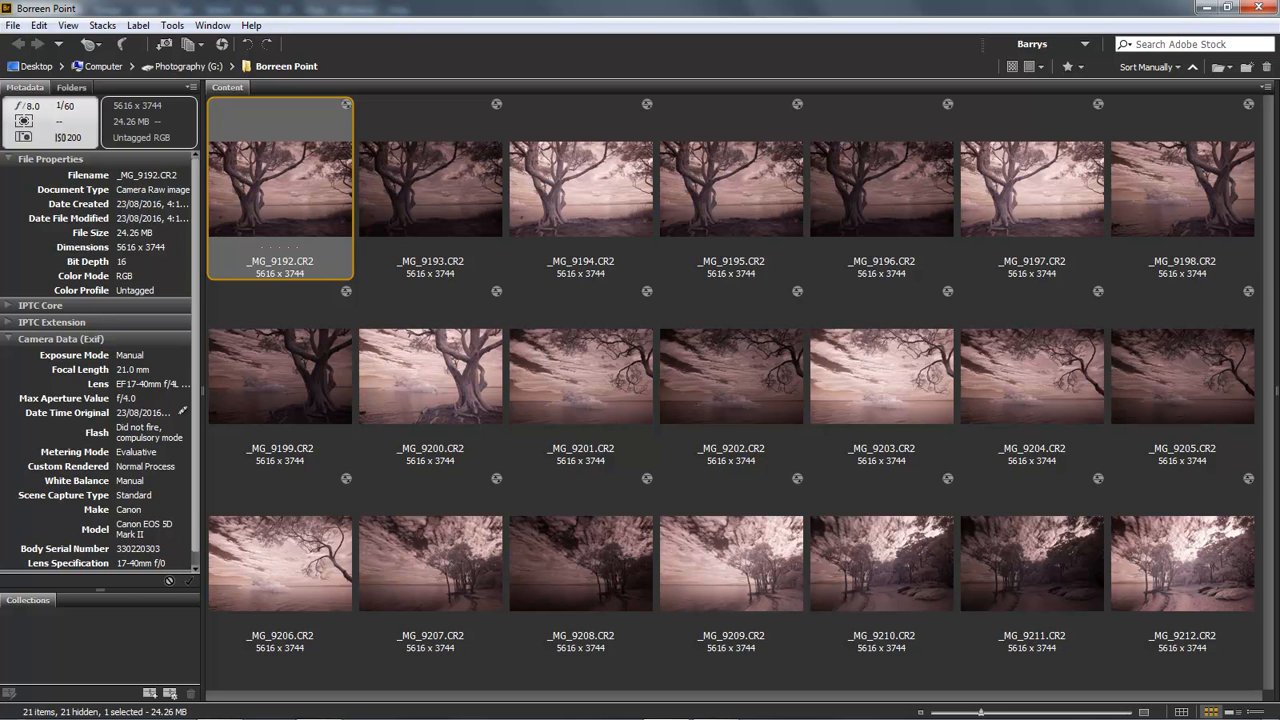
{"action": "double_click", "coordinate": [294, 182]}
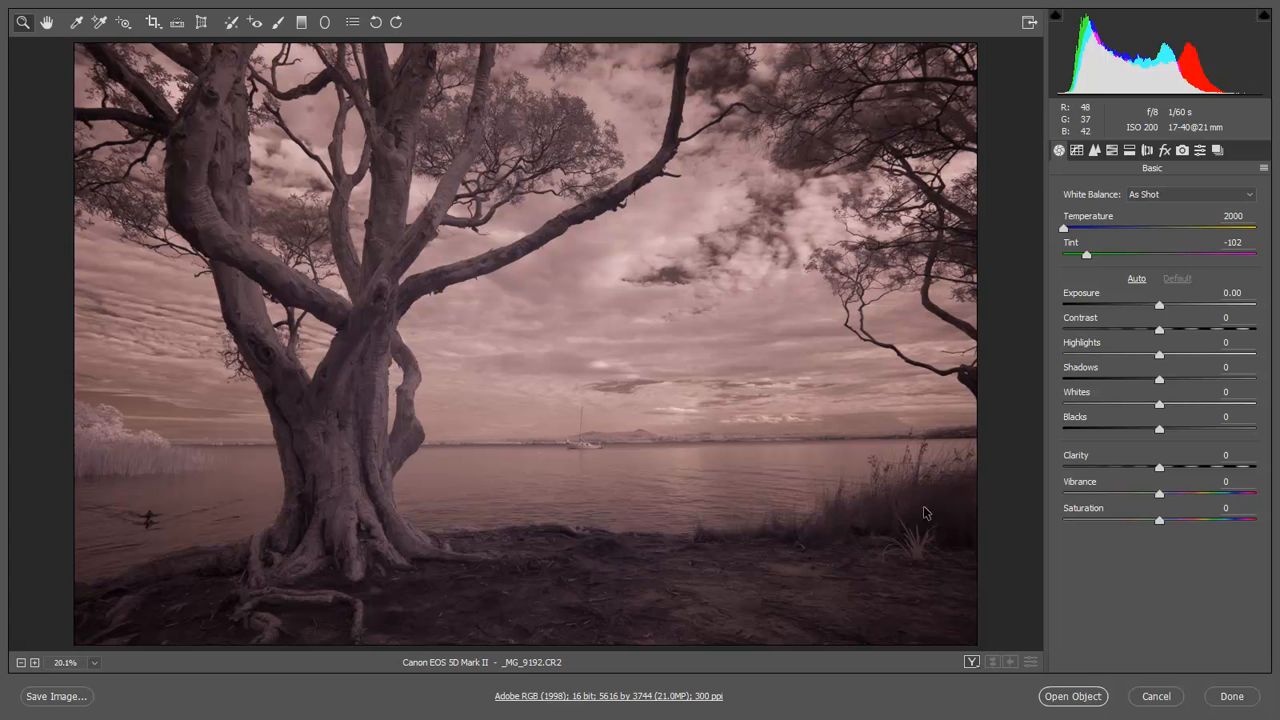
{"action": "left_click", "coordinate": [1065, 520]}
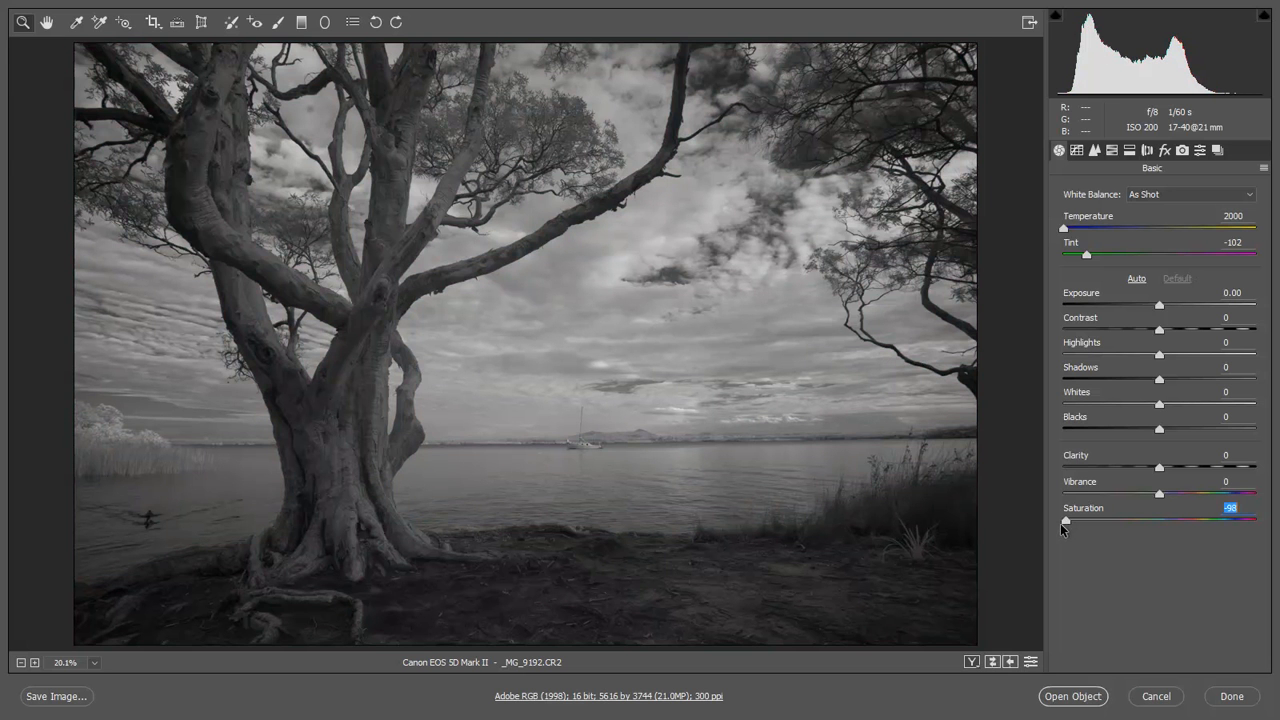
{"action": "left_click", "coordinate": [1225, 467]}
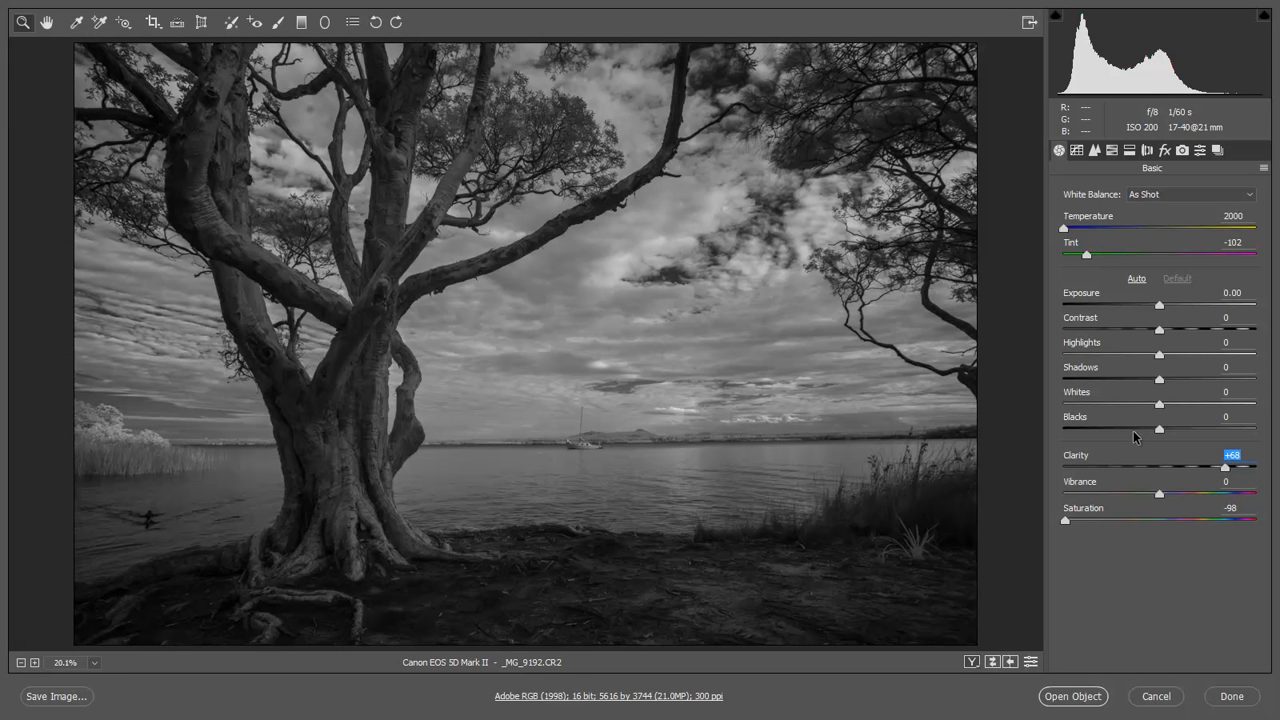
{"action": "left_click", "coordinate": [1132, 430]}
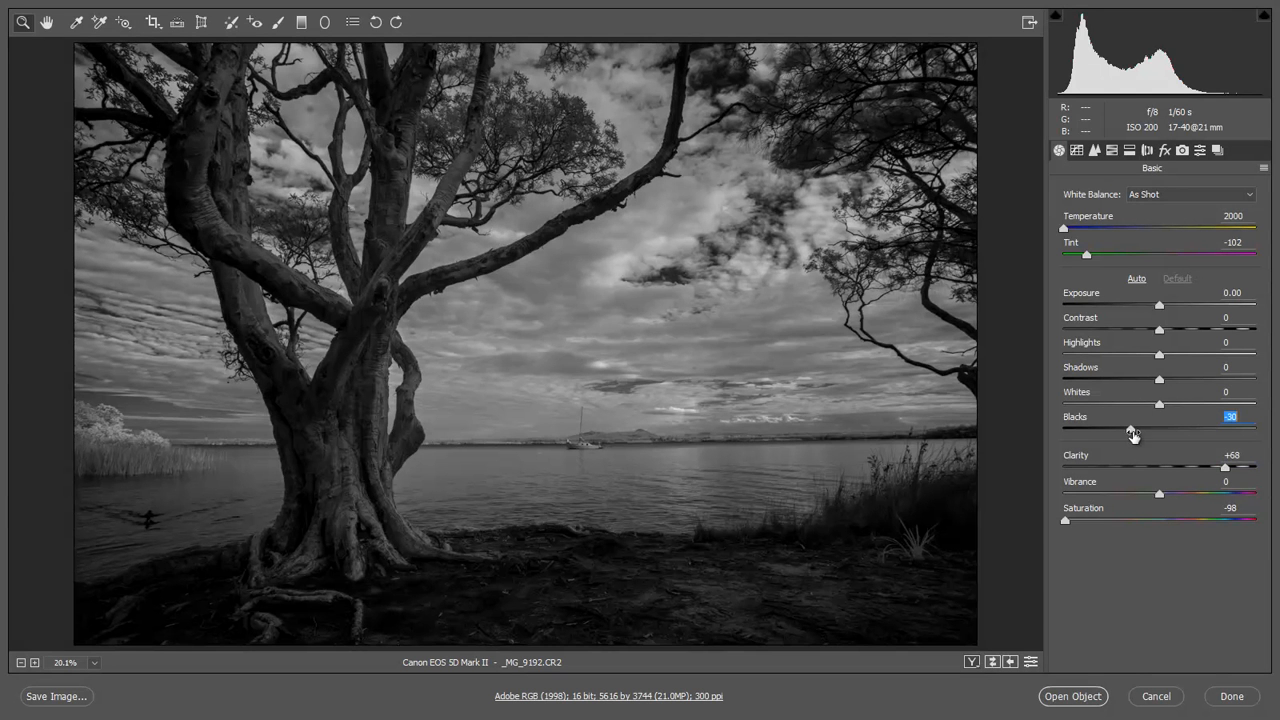
{"action": "left_click", "coordinate": [1200, 405]}
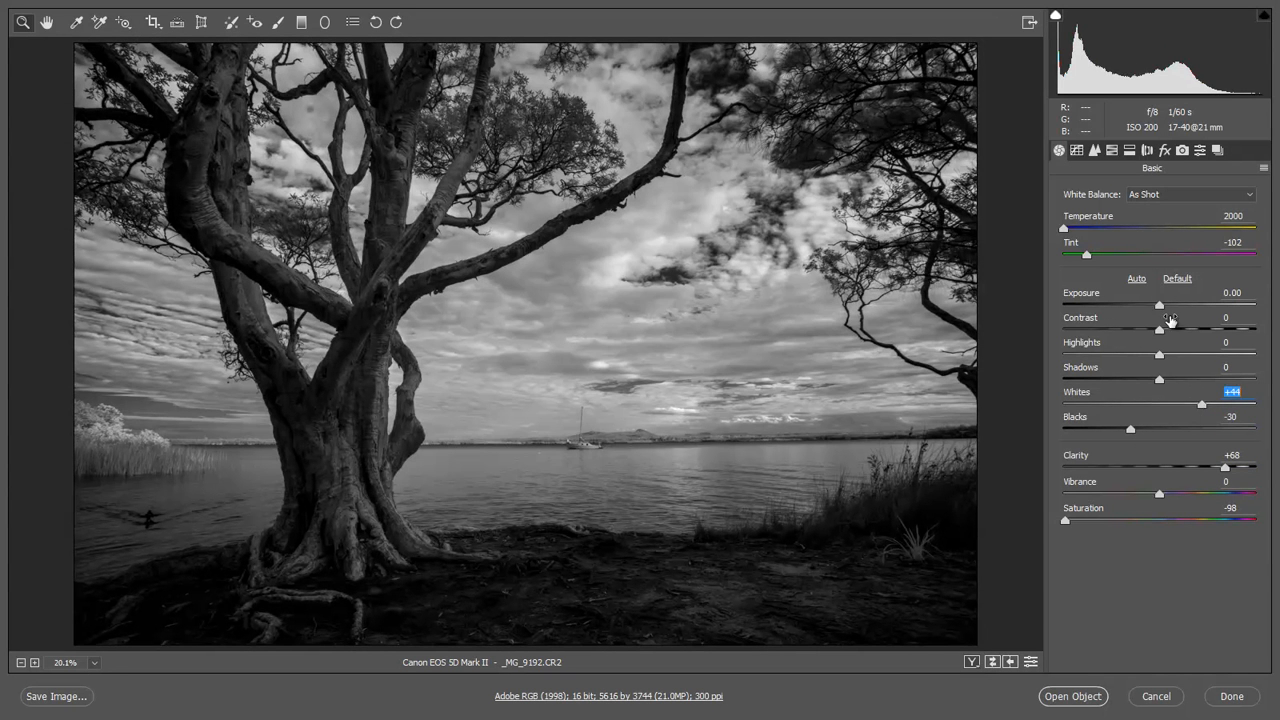
{"action": "left_click_drag", "start_coordinate": [1161, 307], "coordinate": [1168, 307]}
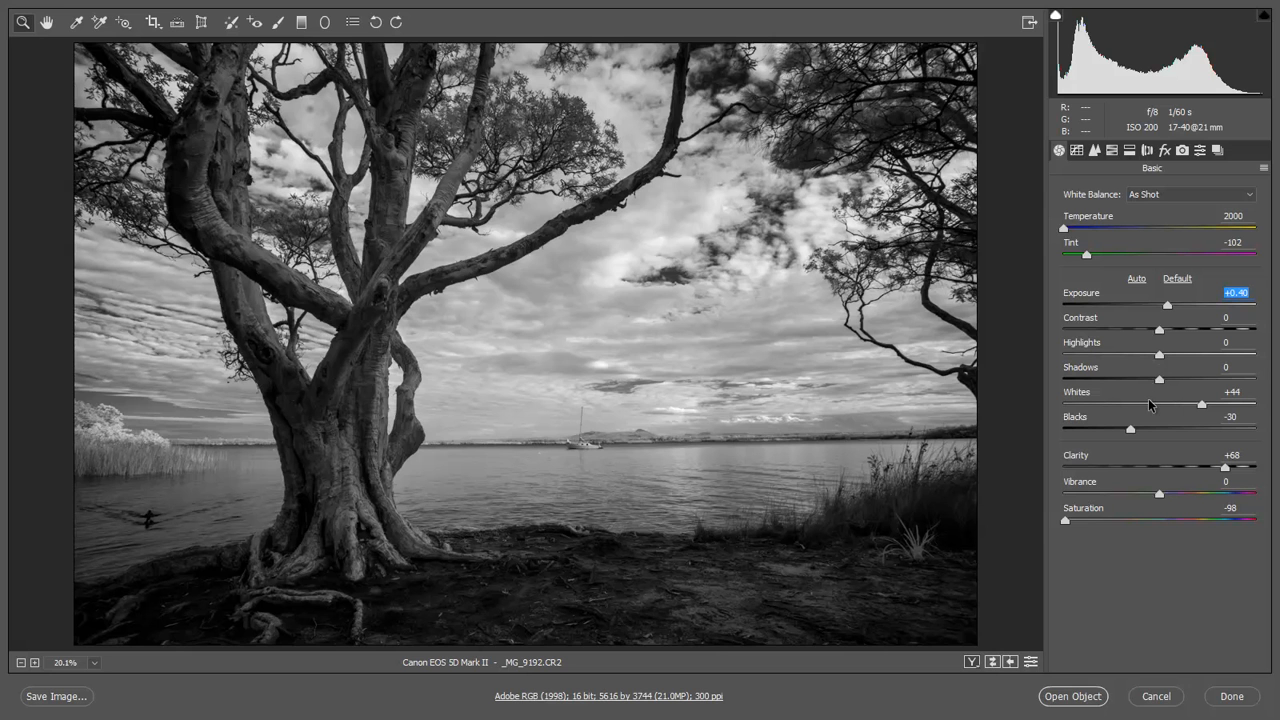
Save all the current raw settings as a preset named Infra-Red, and close the photo without keeping its edits
{"action": "left_click", "coordinate": [1200, 153]}
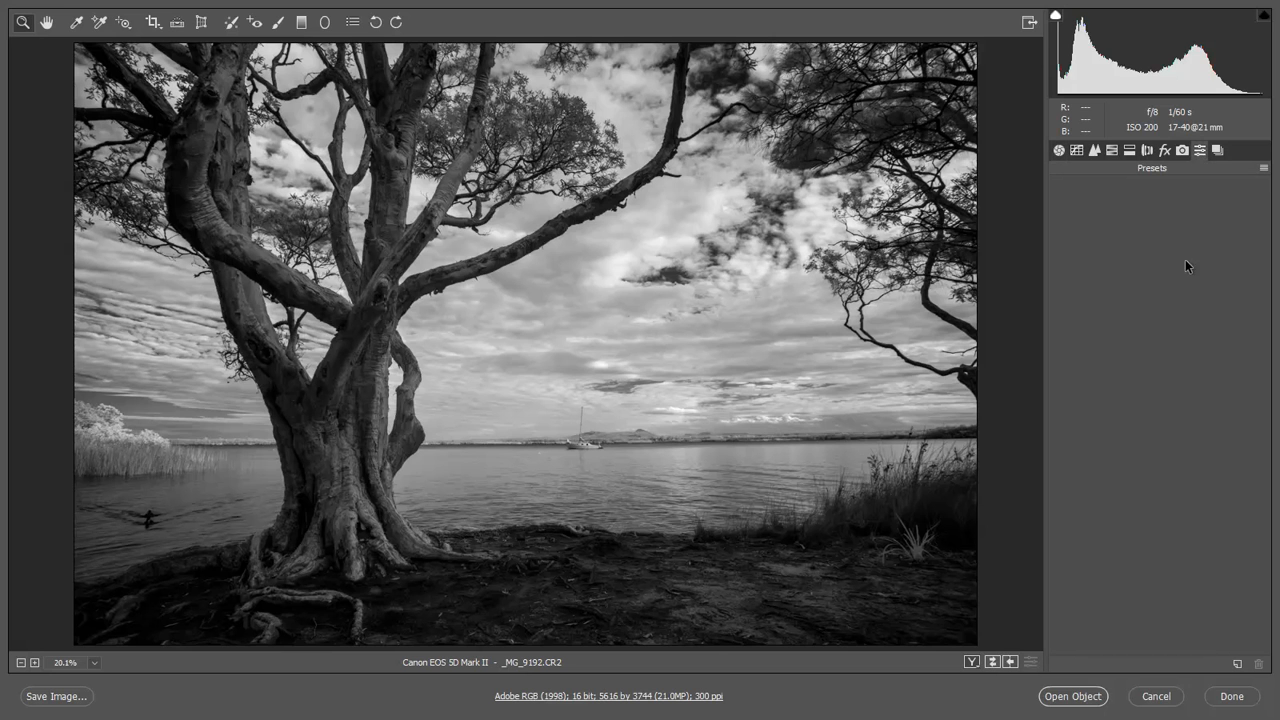
{"action": "left_click", "coordinate": [1237, 666]}
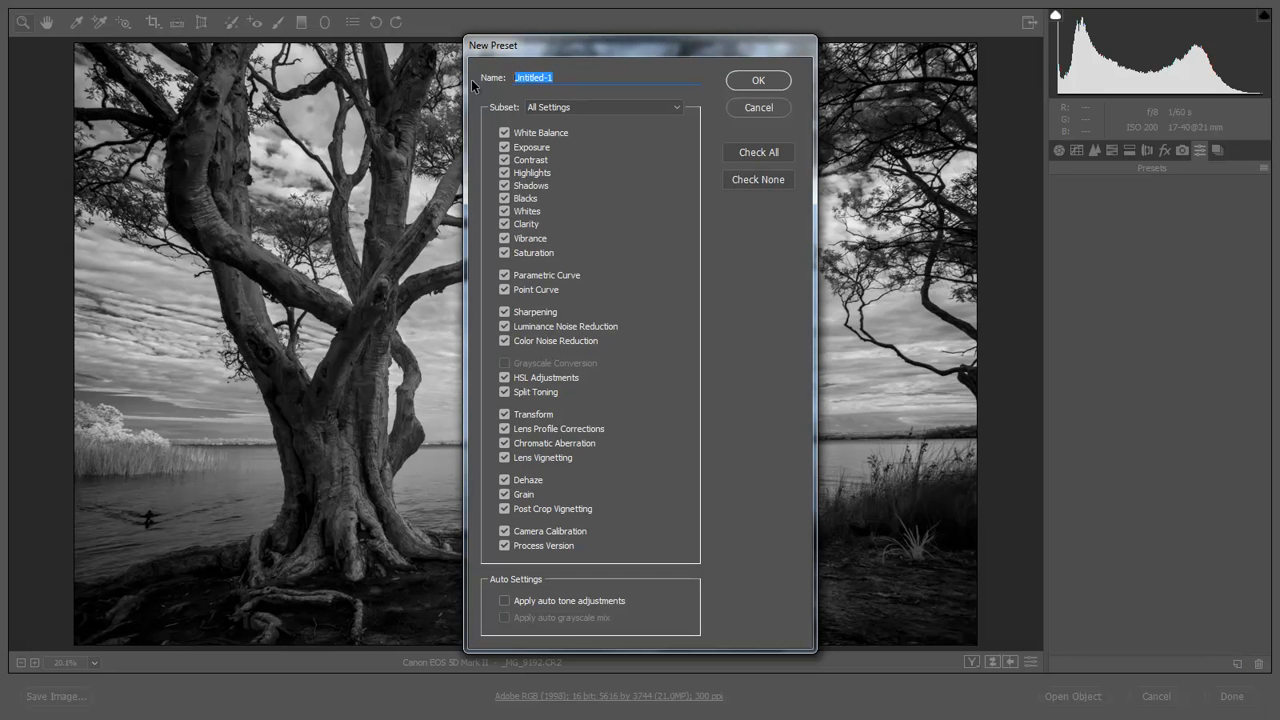
{"action": "type", "text": "Infra-Red"}
{"action": "left_click", "coordinate": [784, 81]}
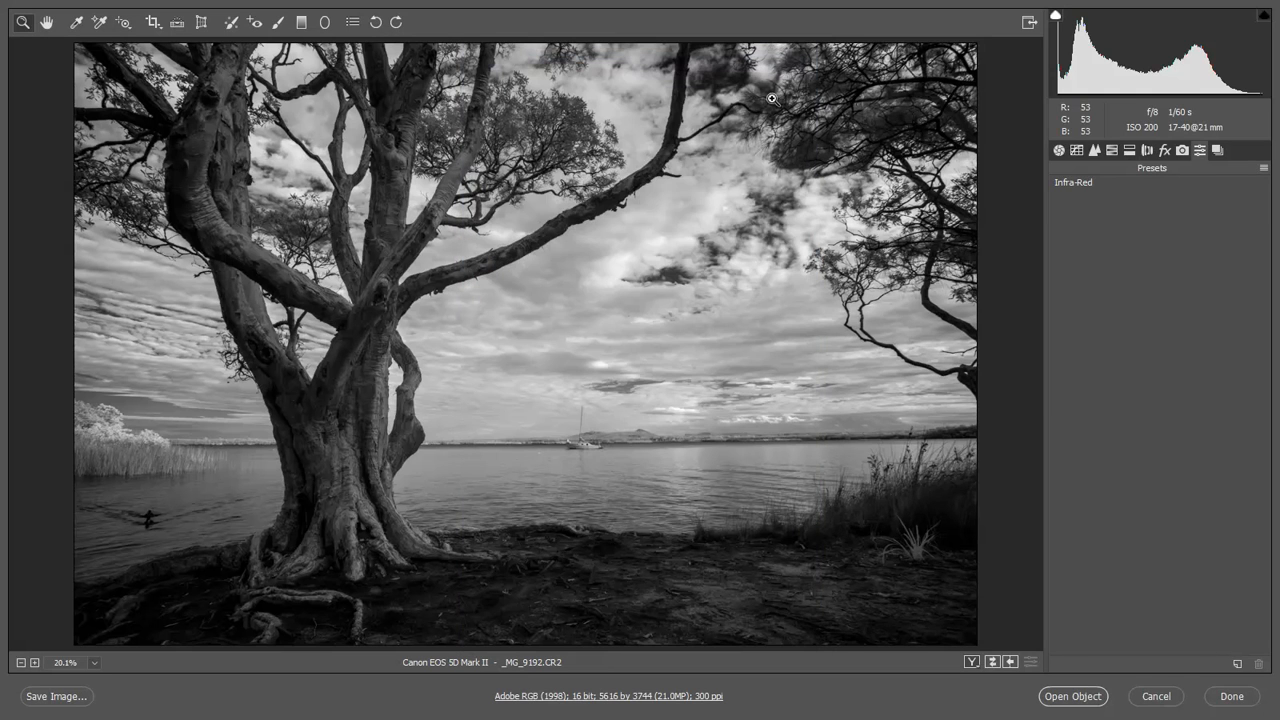
{"action": "left_click", "coordinate": [1155, 696]}
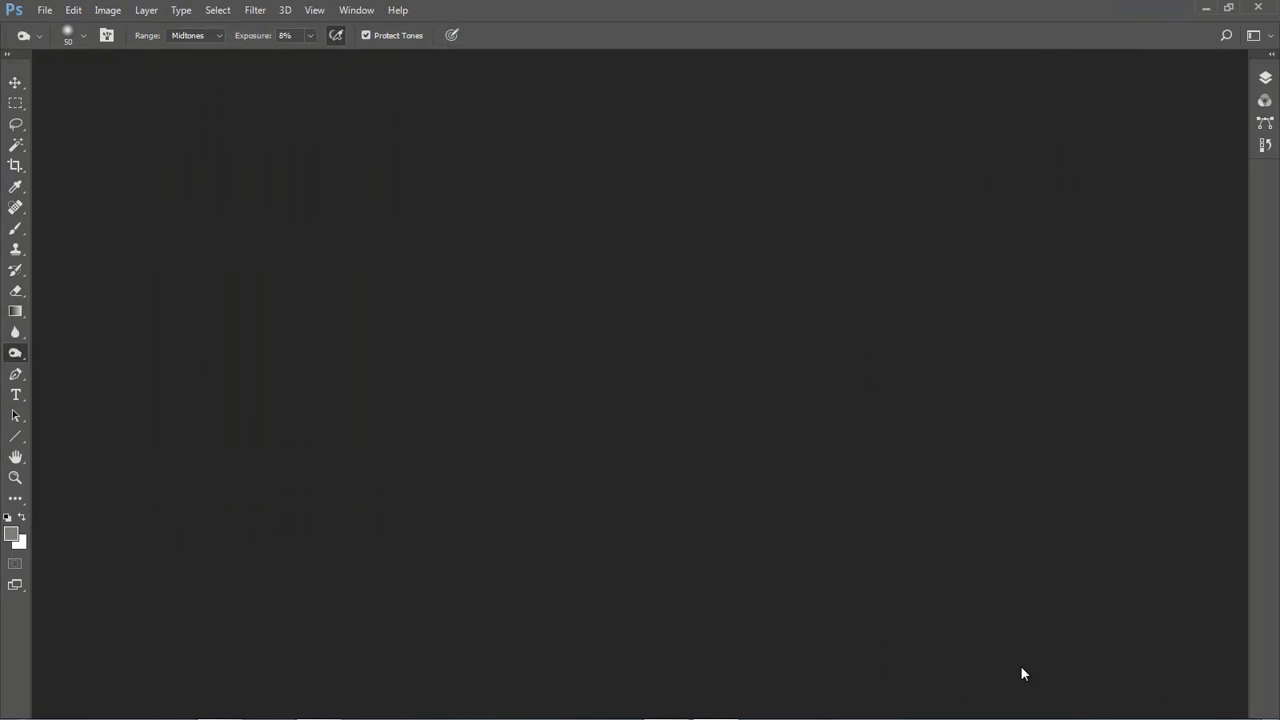
Switch back to Bridge and apply the Infra-Red develop preset to all photos from _MG_9192.CR2 to _MG_9212.CR2
{"action": "left_click", "coordinate": [666, 703]}
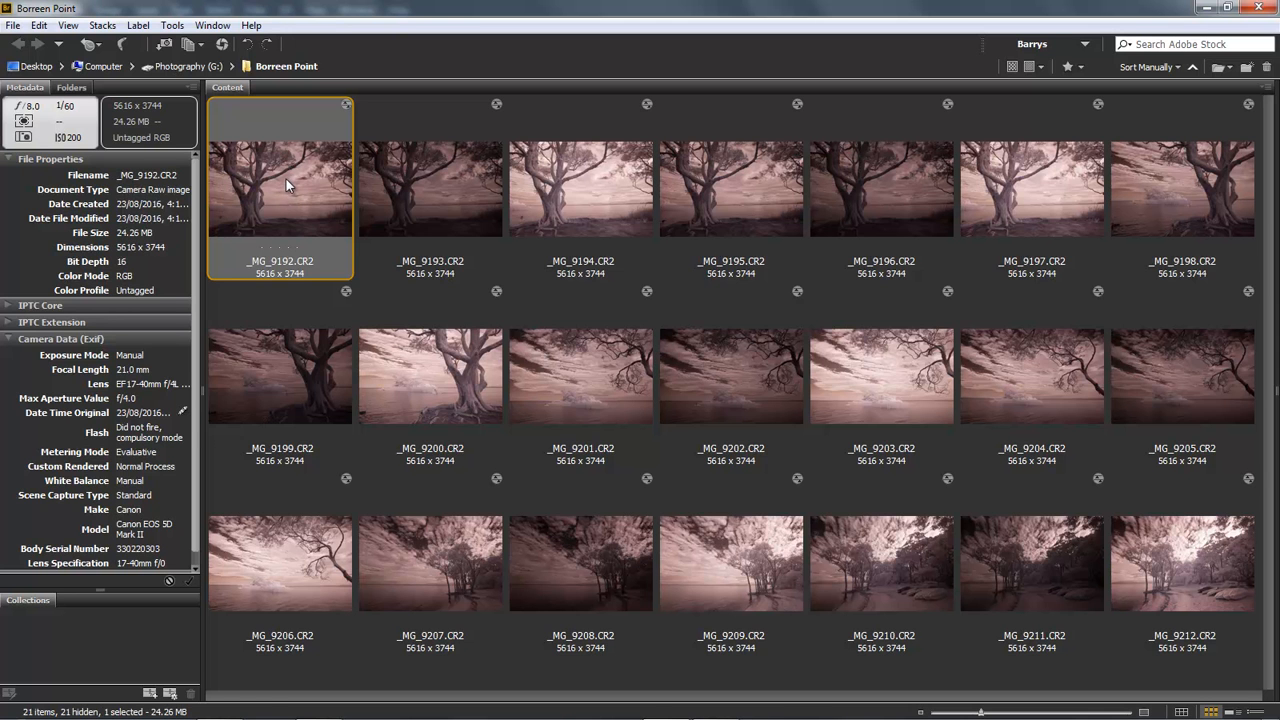
{"action": "left_click", "coordinate": [1195, 570], "text": "shift"}
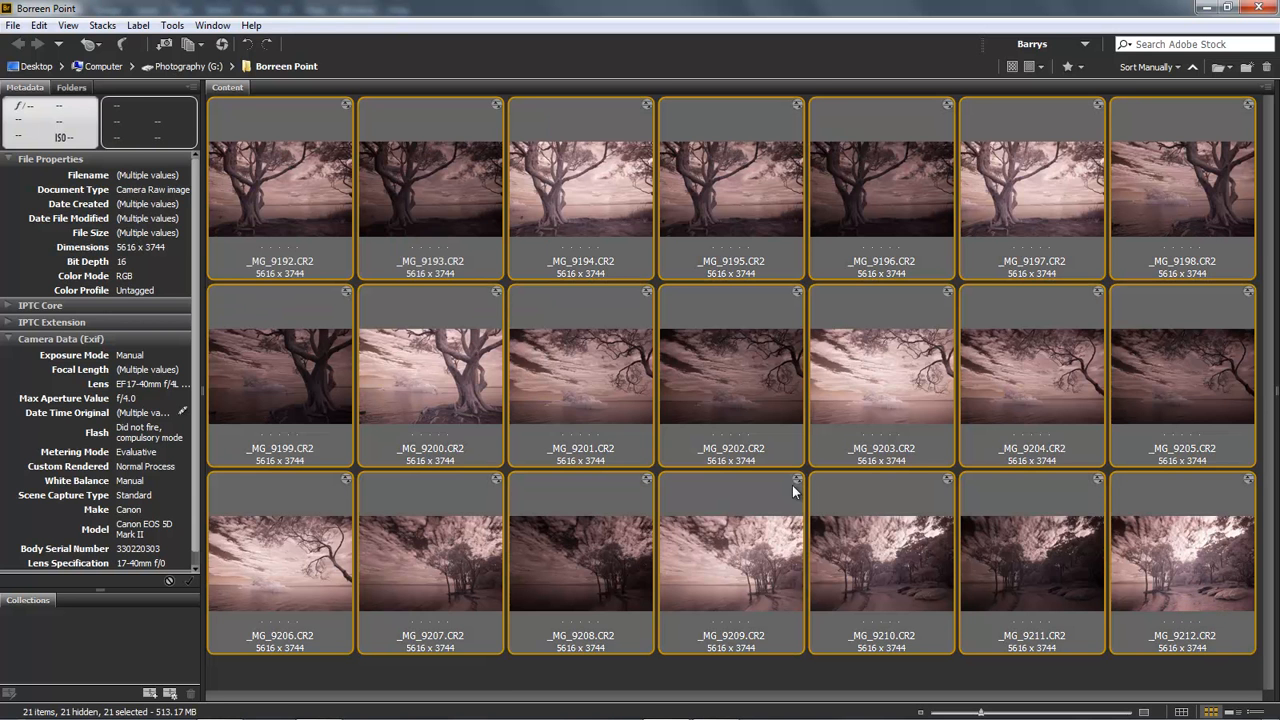
{"action": "right_click", "coordinate": [445, 358]}
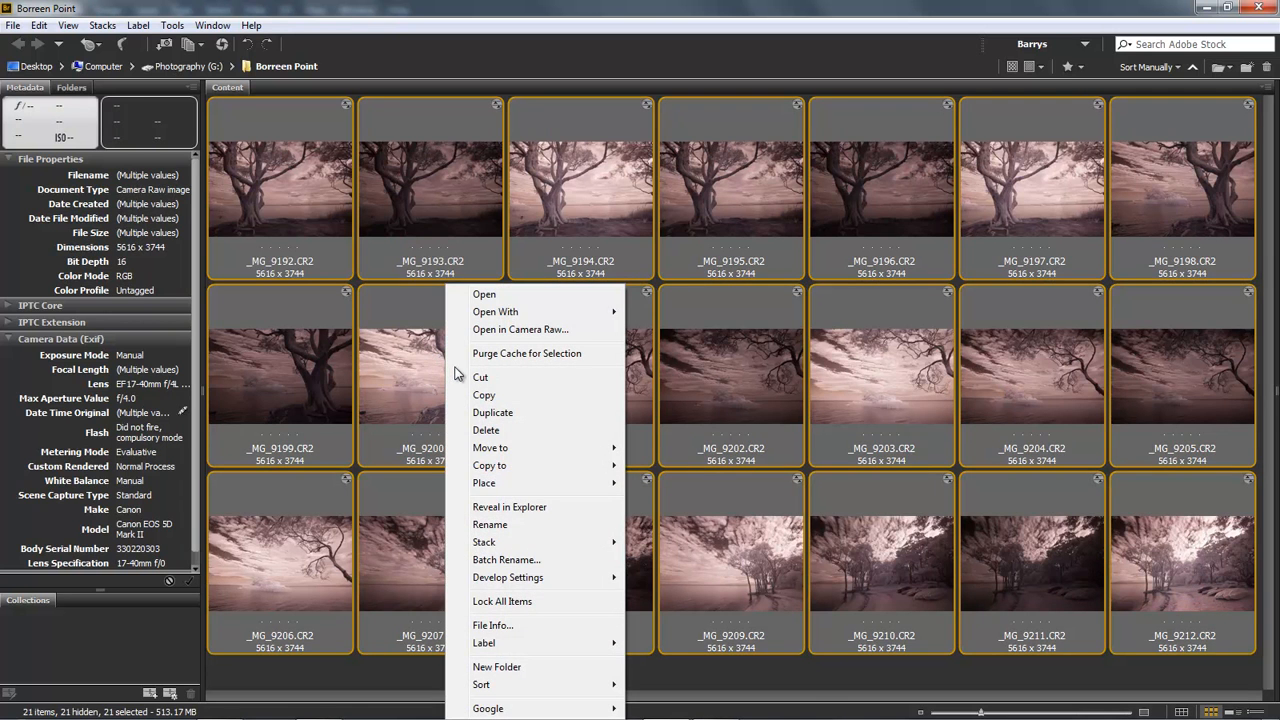
{"action": "mouse_move", "coordinate": [522, 577]}
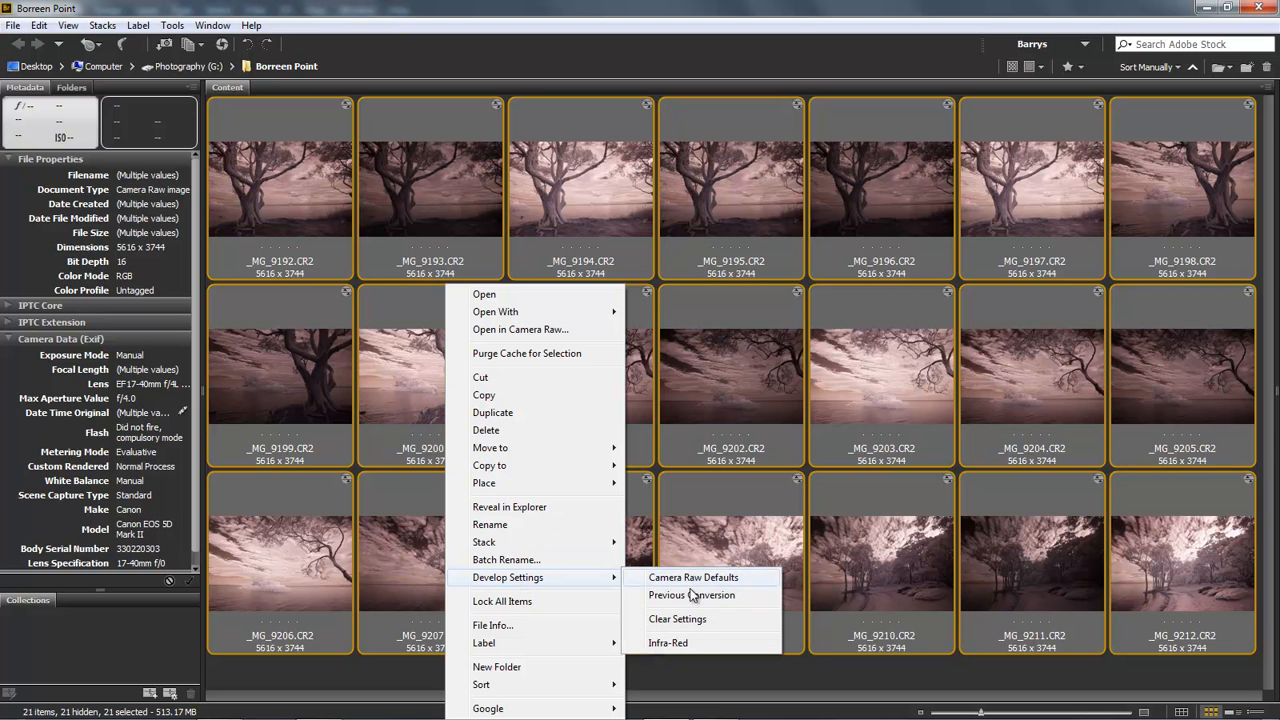
{"action": "left_click", "coordinate": [684, 645]}
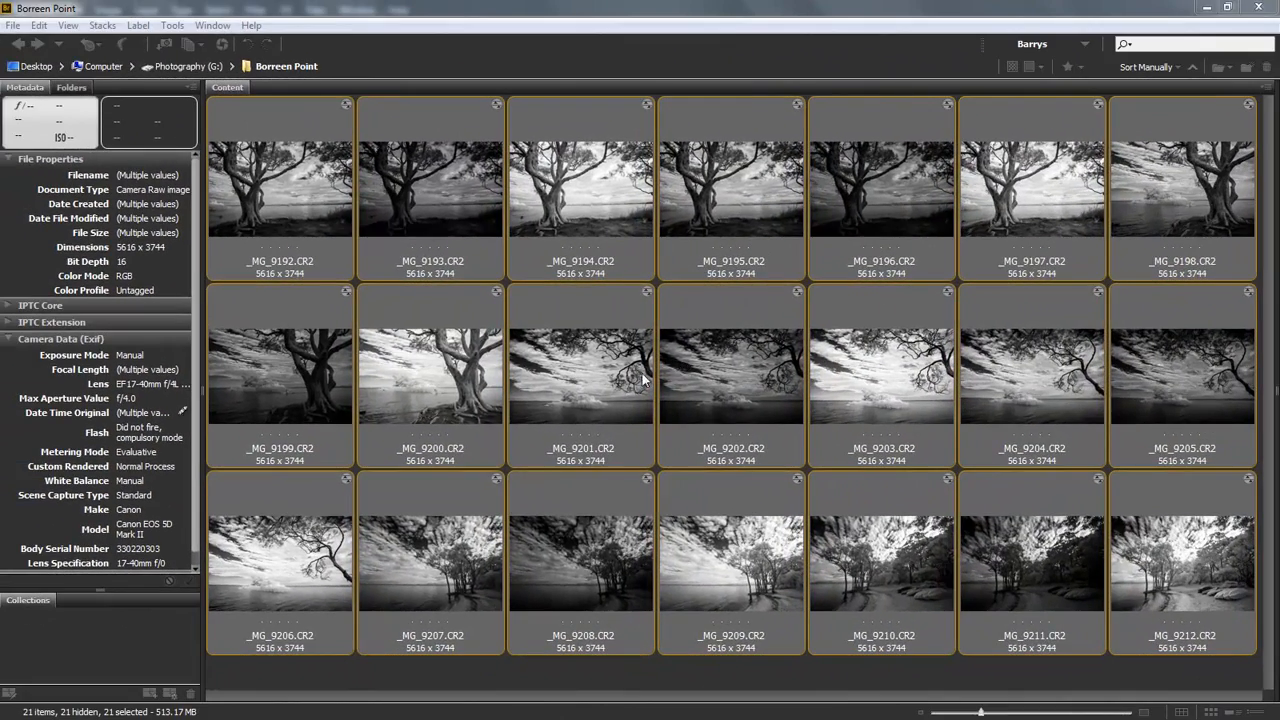
Check the shutter speeds of the first three converted photos of the tree
{"action": "left_click", "coordinate": [280, 186]}
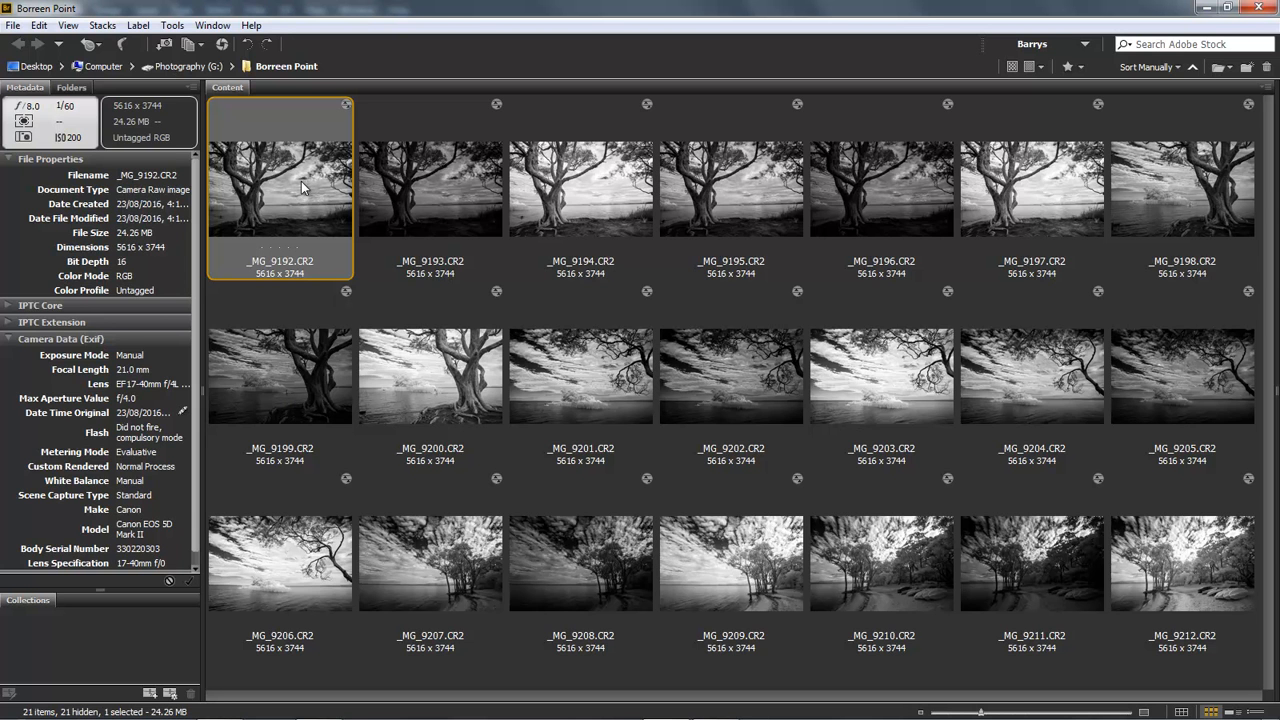
{"action": "left_click", "coordinate": [427, 188]}
{"action": "left_click", "coordinate": [565, 185]}
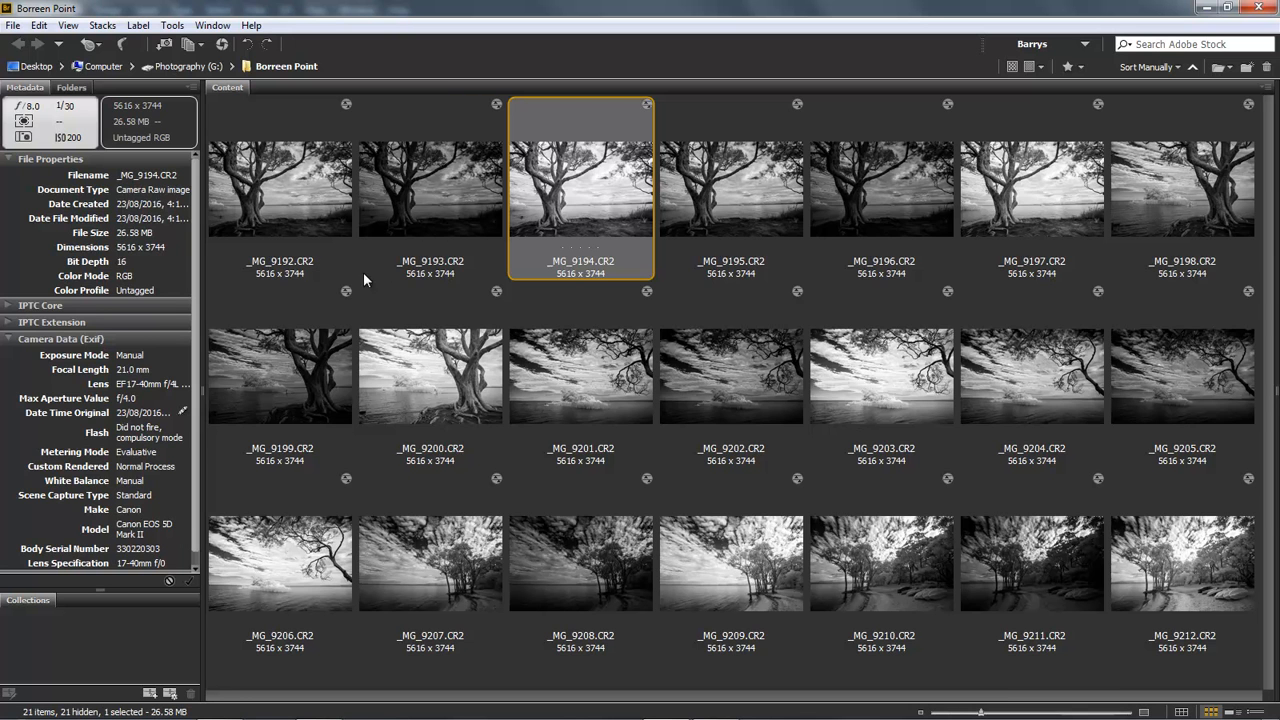
Open _MG_9194.CR2 in Camera Raw, reset it to the Camera Raw defaults and reapply the Infra-Red preset
{"action": "double_click", "coordinate": [594, 182]}
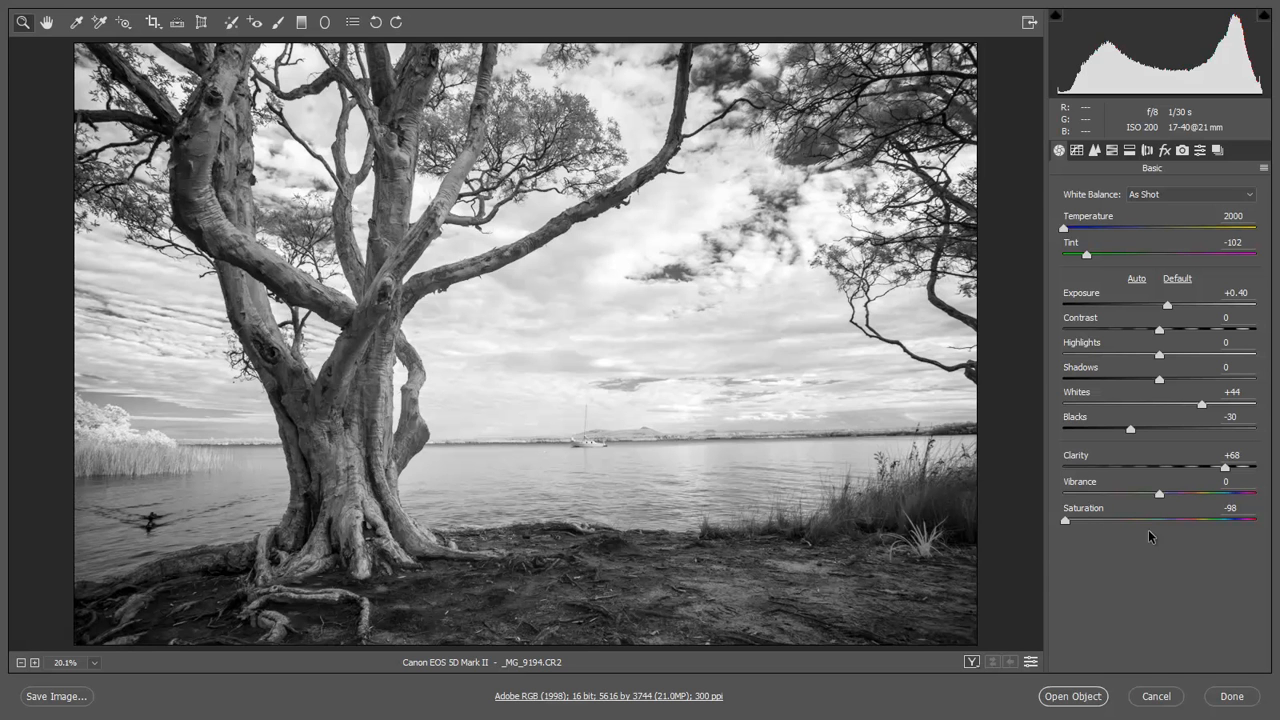
{"action": "left_click", "coordinate": [1263, 169]}
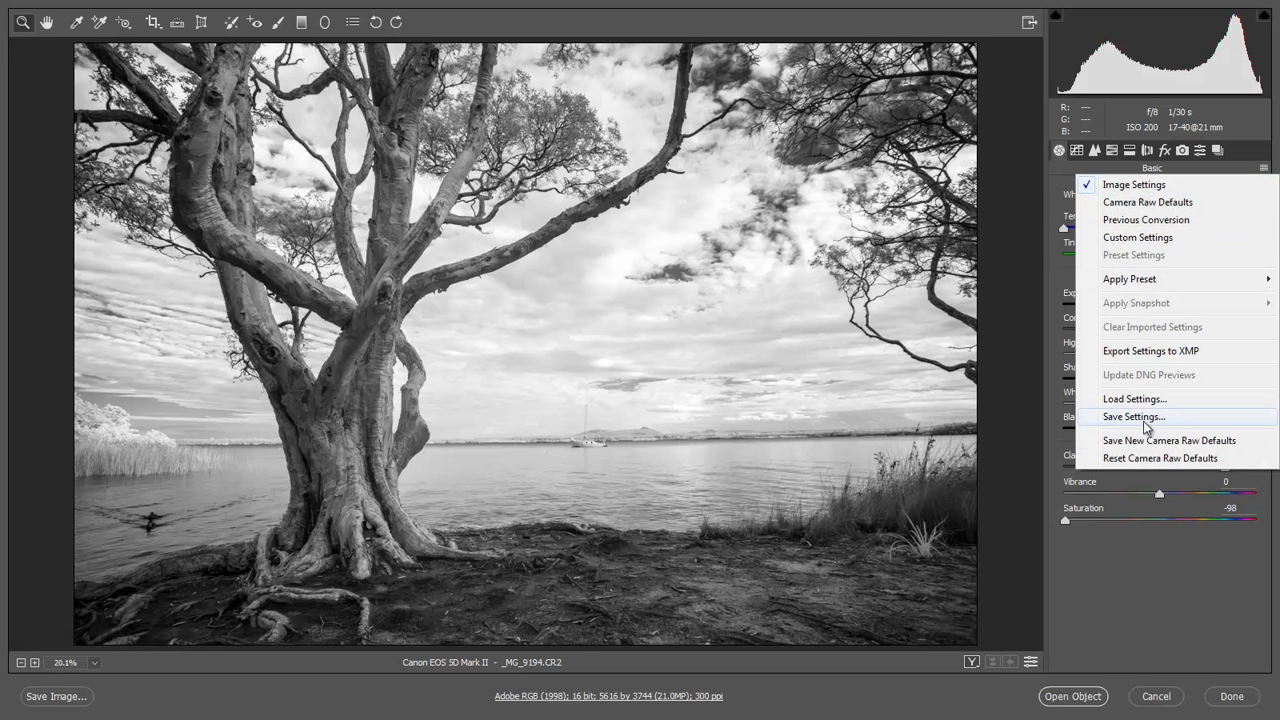
{"action": "left_click", "coordinate": [1142, 459]}
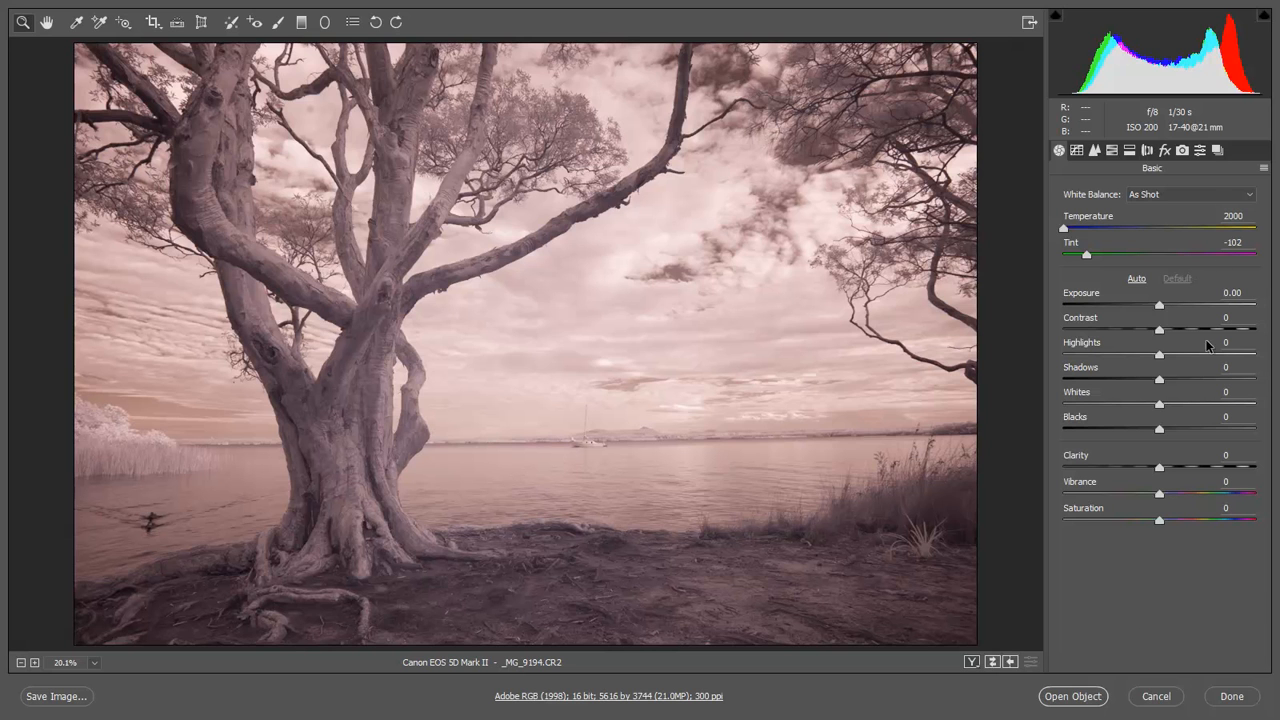
{"action": "left_click", "coordinate": [1200, 150]}
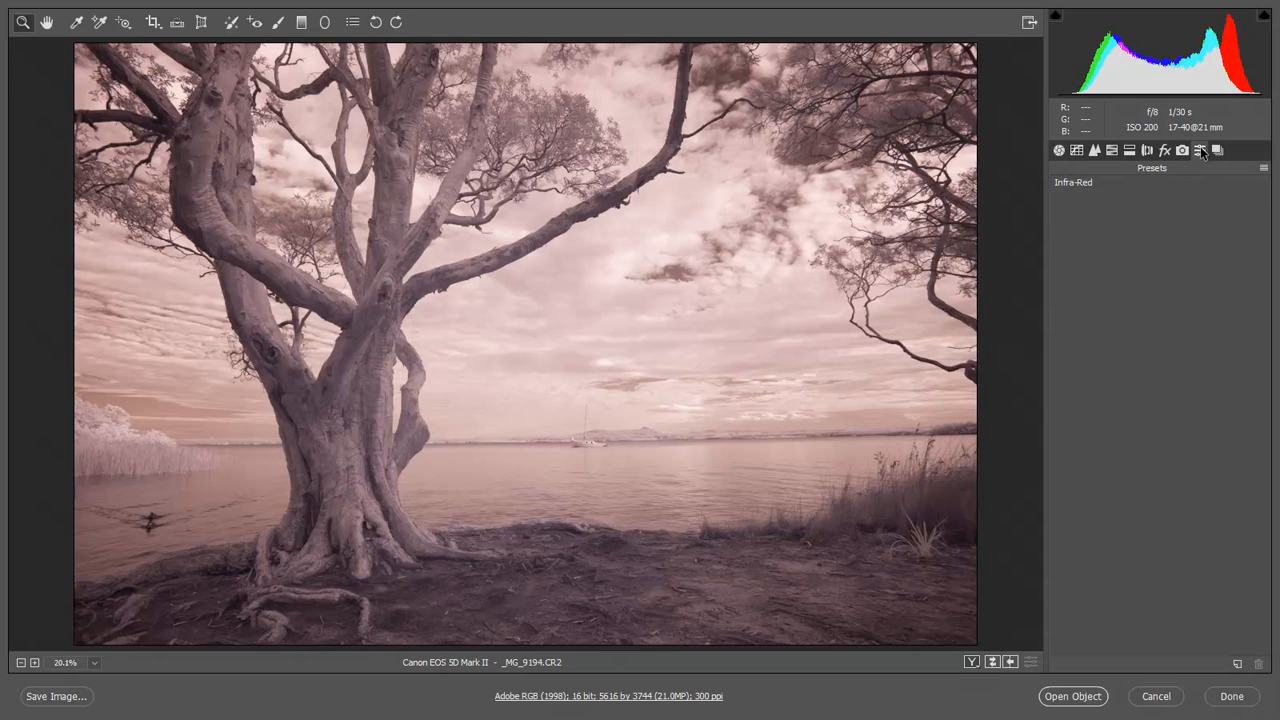
{"action": "left_click", "coordinate": [1070, 184]}
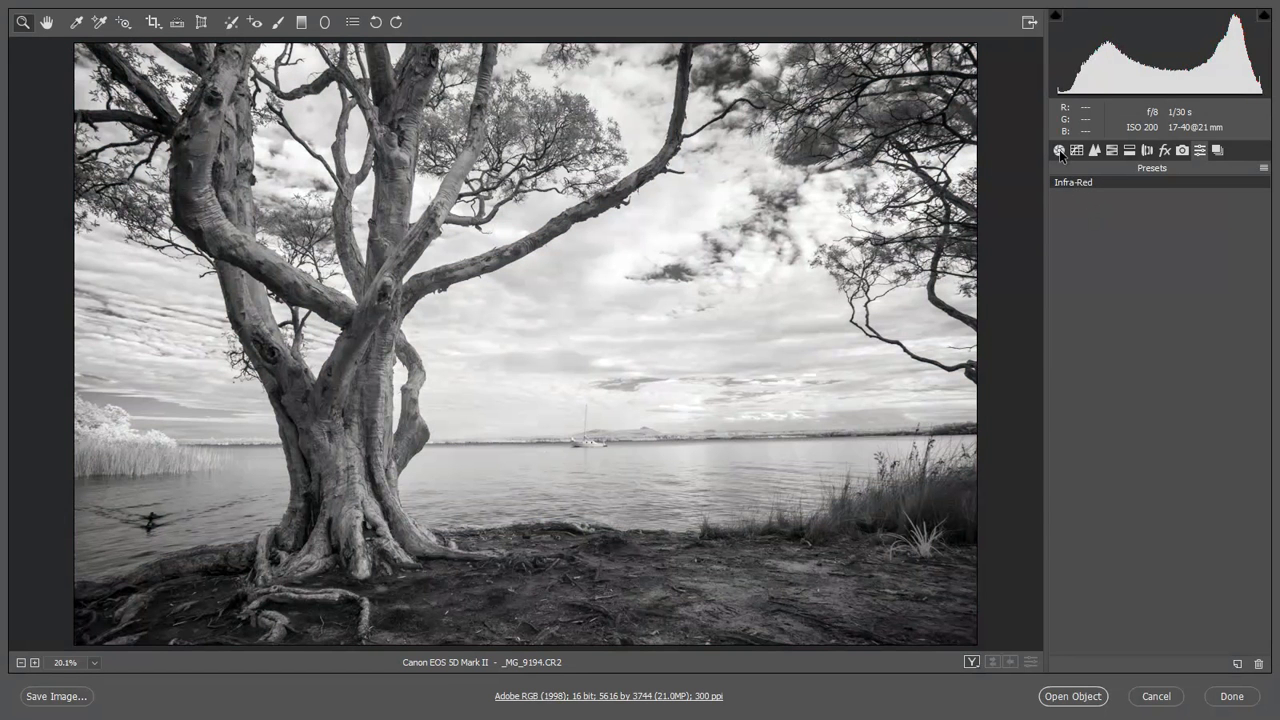
{"action": "left_click", "coordinate": [1059, 151]}
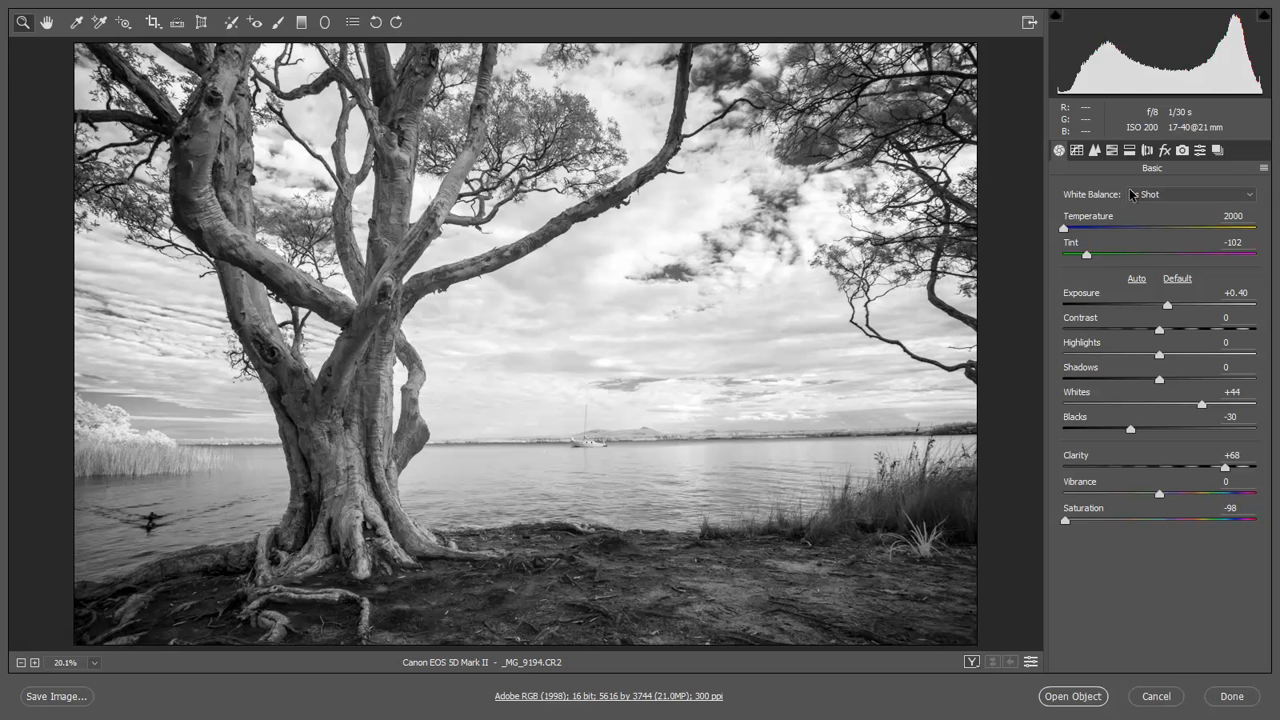
Try the lens profile corrections on _MG_9194.CR2, comparing the photo with and without them
{"action": "left_click", "coordinate": [1148, 150]}
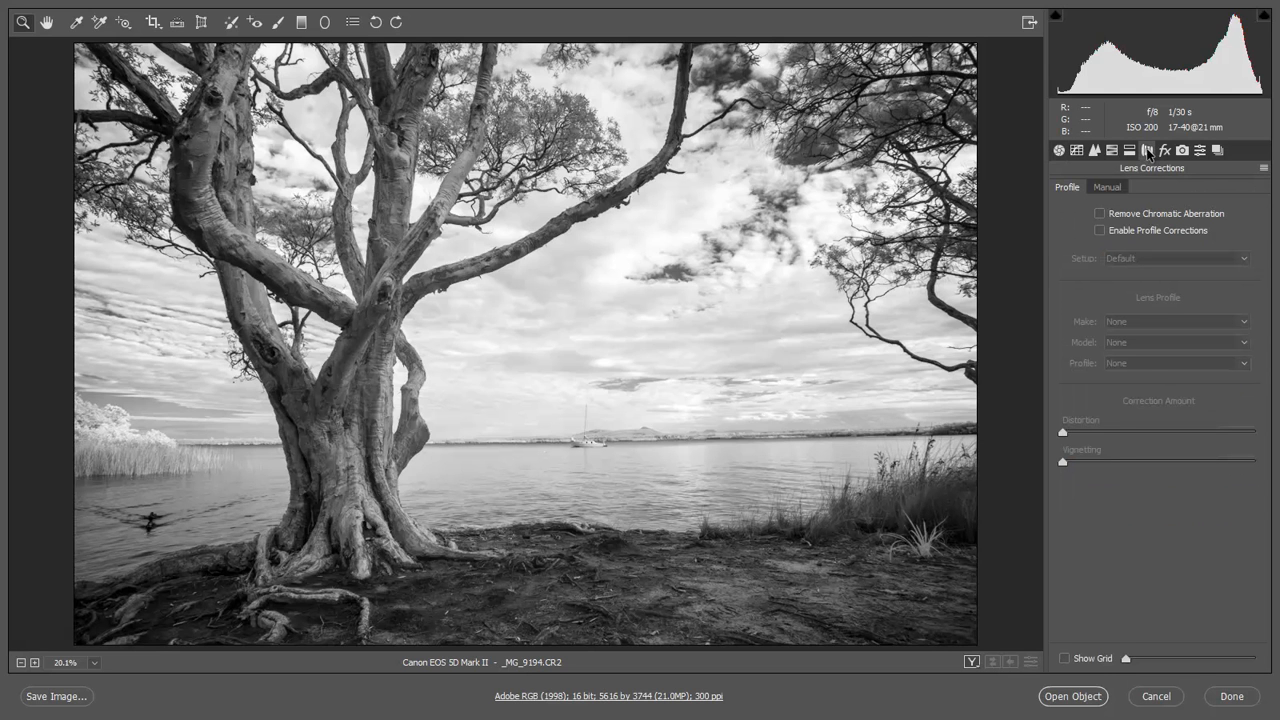
{"action": "left_click", "coordinate": [1100, 231]}
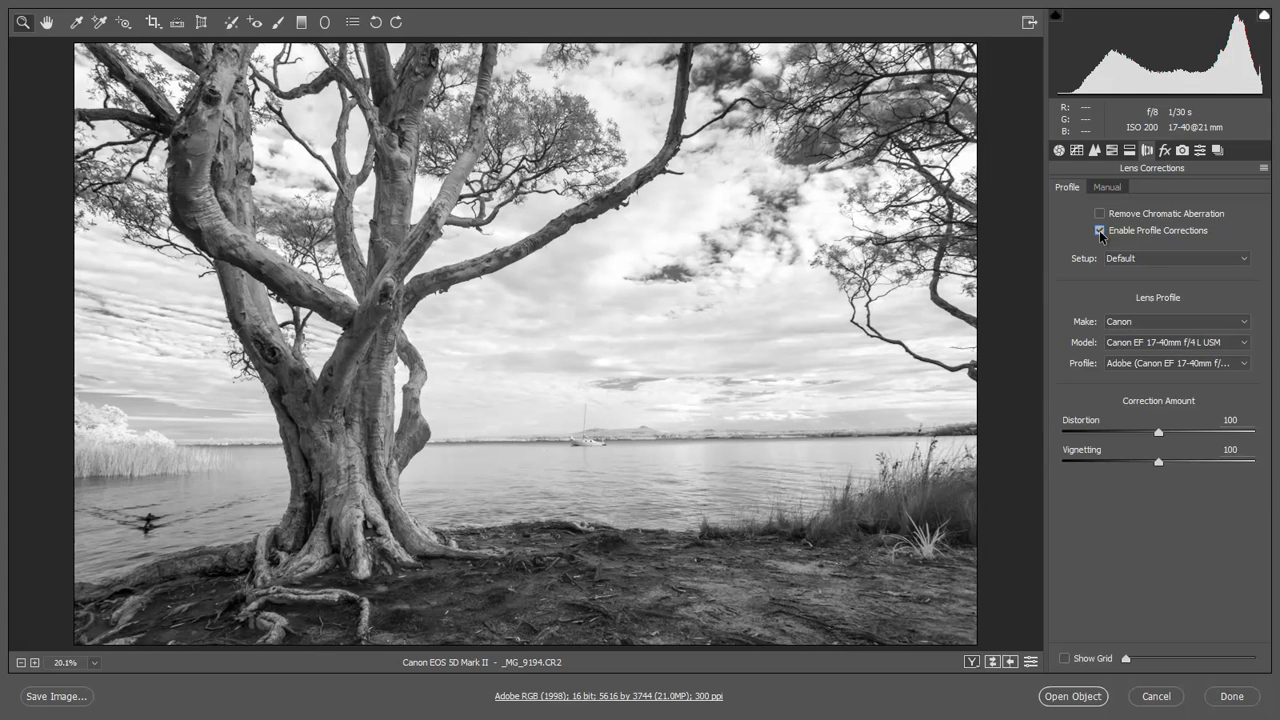
{"action": "left_click", "coordinate": [1099, 230]}
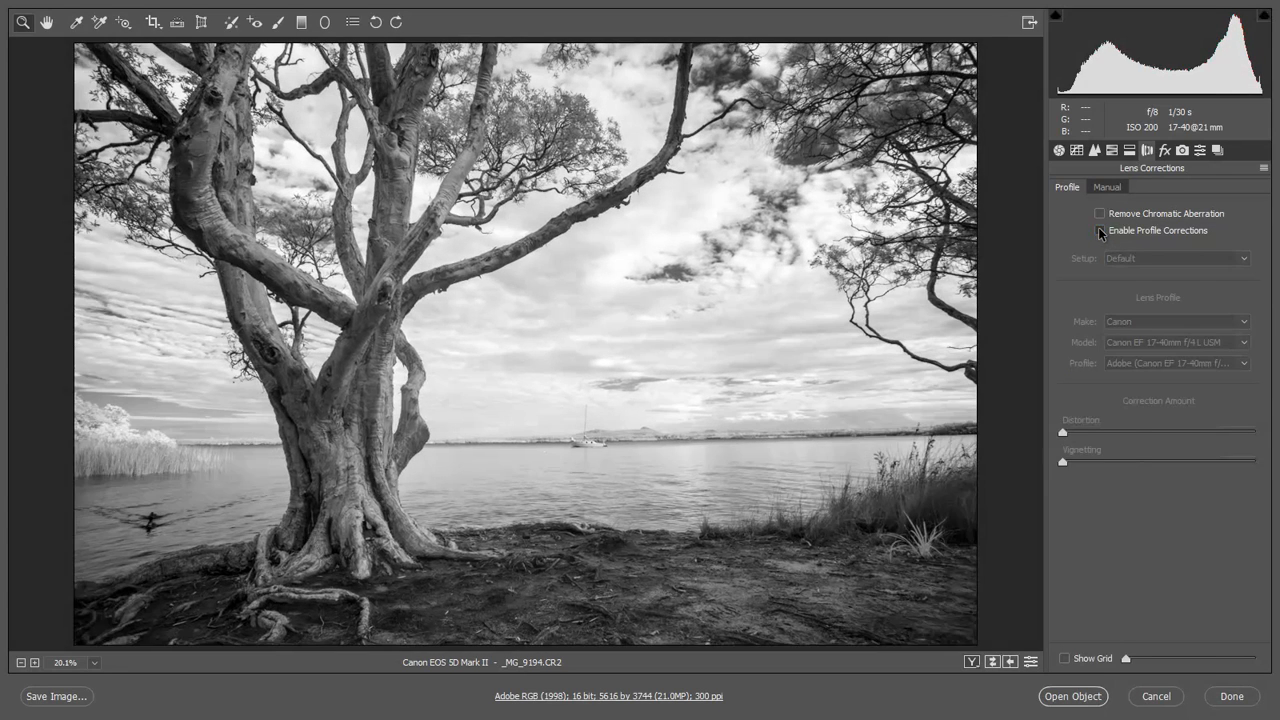
{"action": "left_click", "coordinate": [1099, 230]}
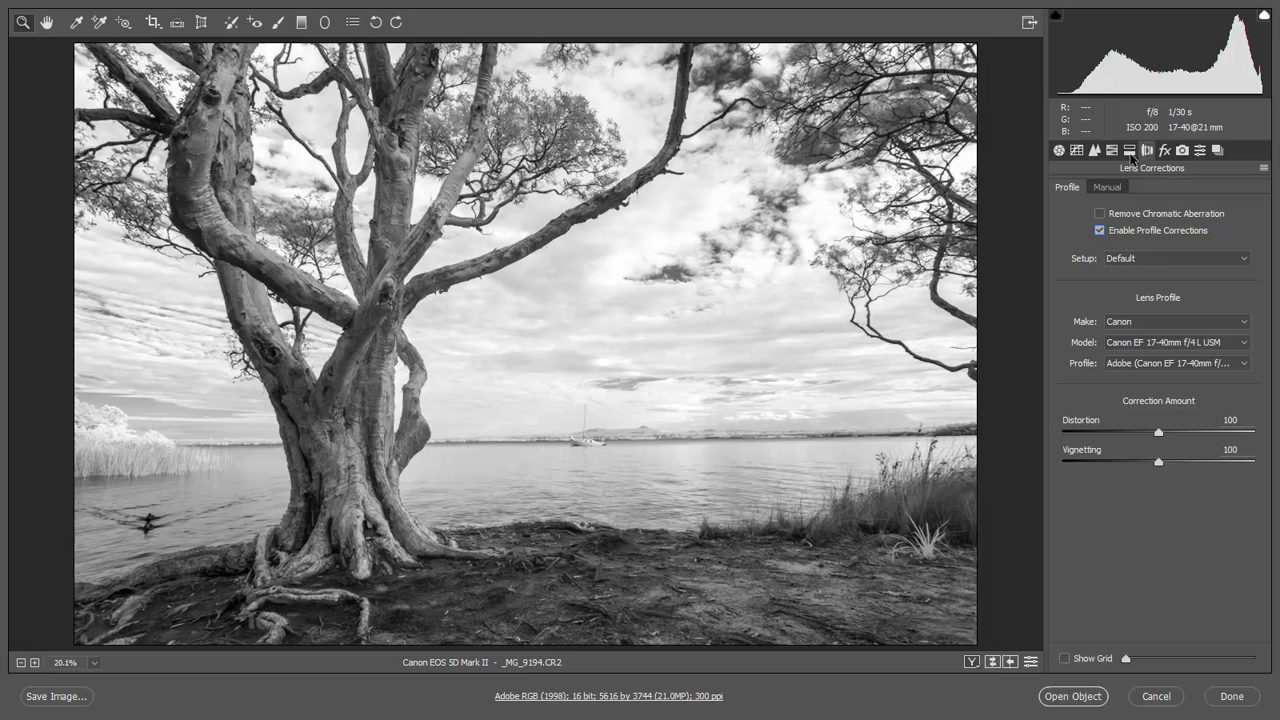
{"action": "left_click", "coordinate": [1059, 150]}
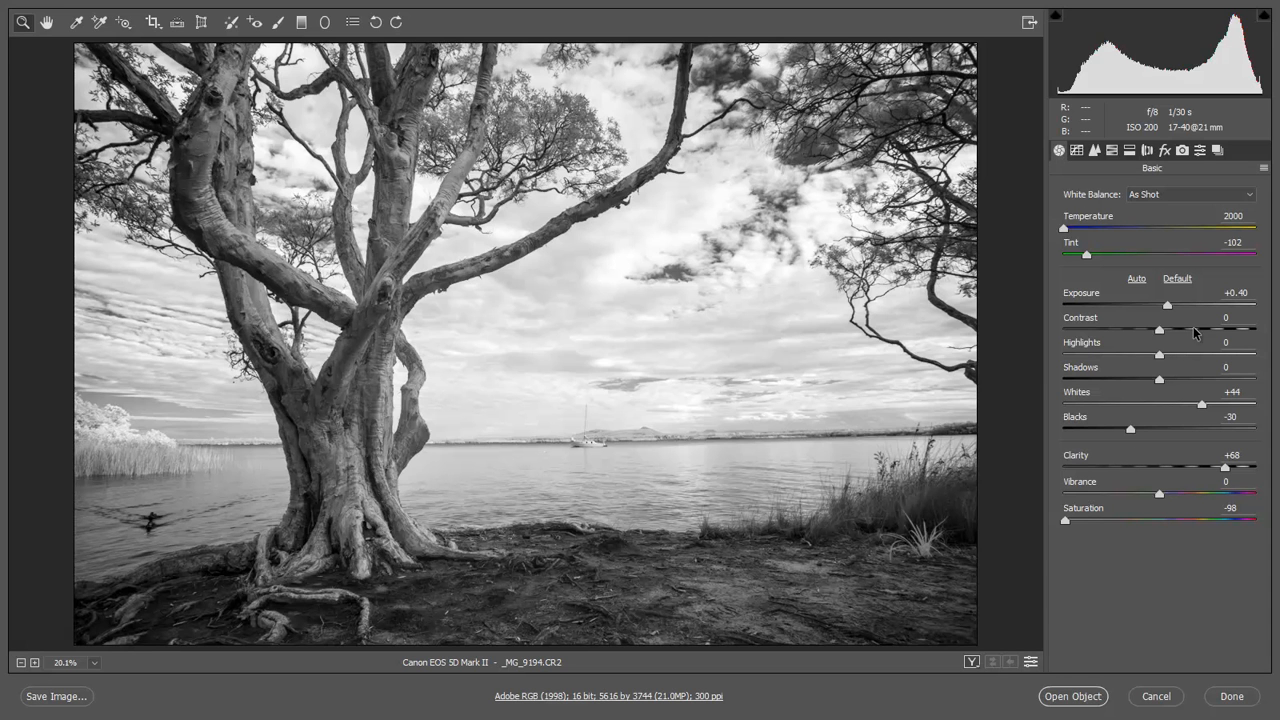
Set the Dehaze amount of _MG_9194.CR2 to +31
{"action": "left_click", "coordinate": [1165, 151]}
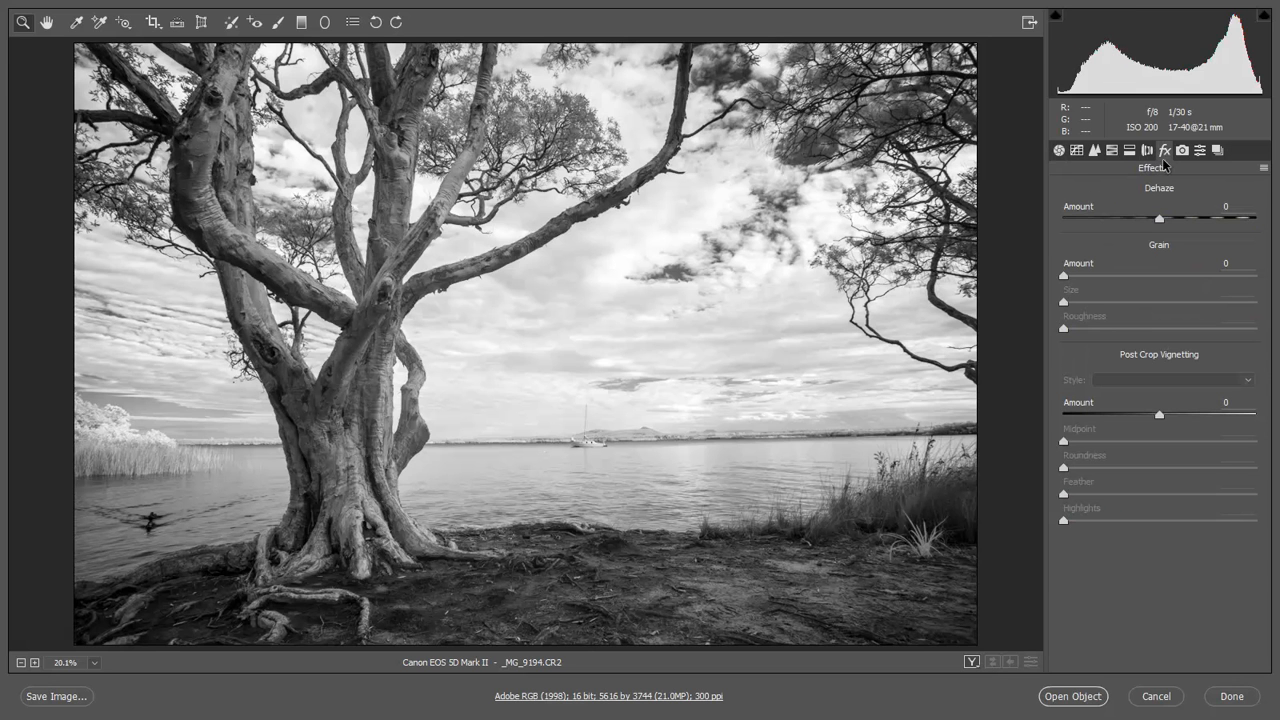
{"action": "left_click", "coordinate": [1185, 218]}
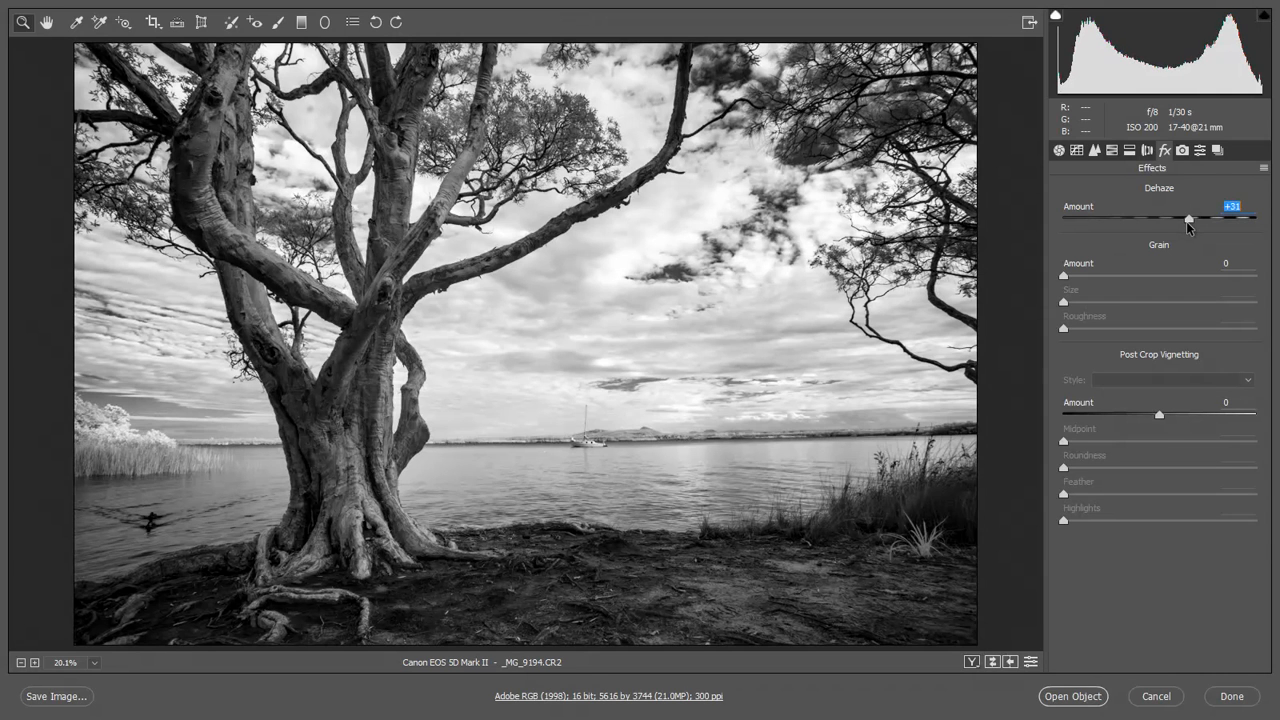
Adjust the basic tones of _MG_9194.CR2, setting Contrast to +39, Highlights to +3 and Blacks to -21
{"action": "left_click", "coordinate": [1059, 151]}
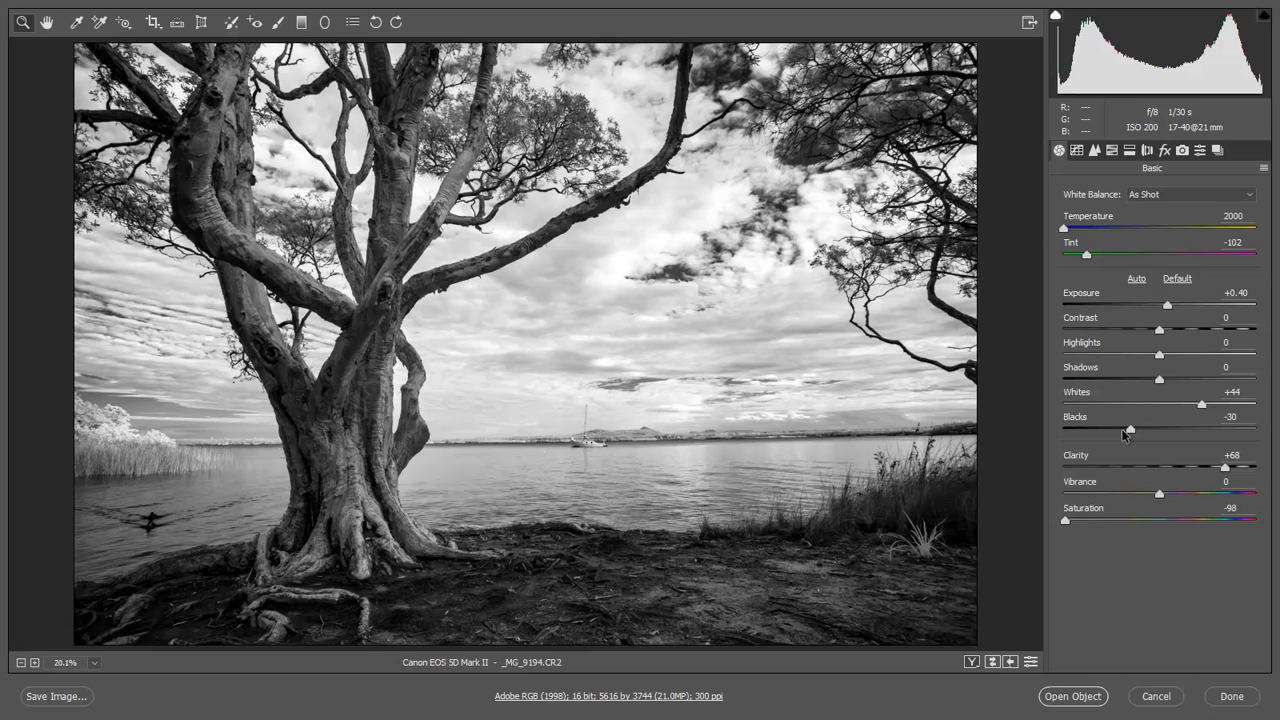
{"action": "left_click", "coordinate": [1122, 429]}
{"action": "left_click_drag", "start_coordinate": [1119, 431], "coordinate": [1123, 431]}
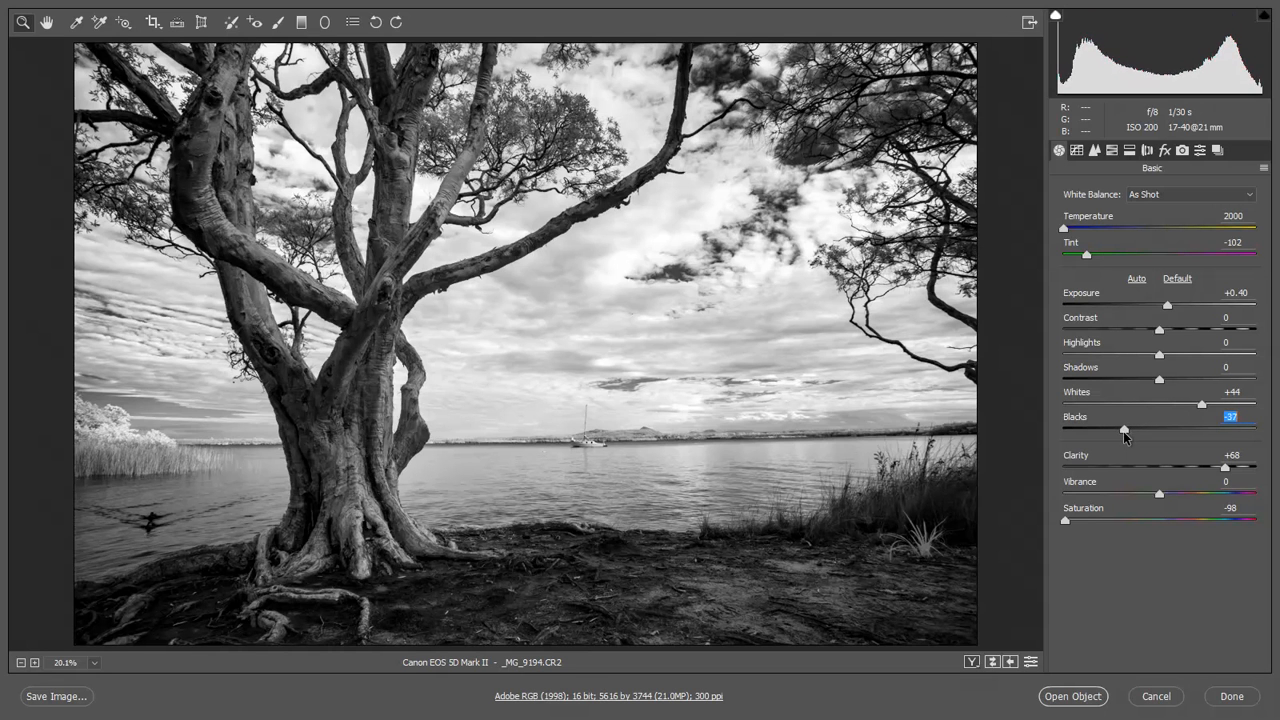
{"action": "left_click", "coordinate": [1194, 327]}
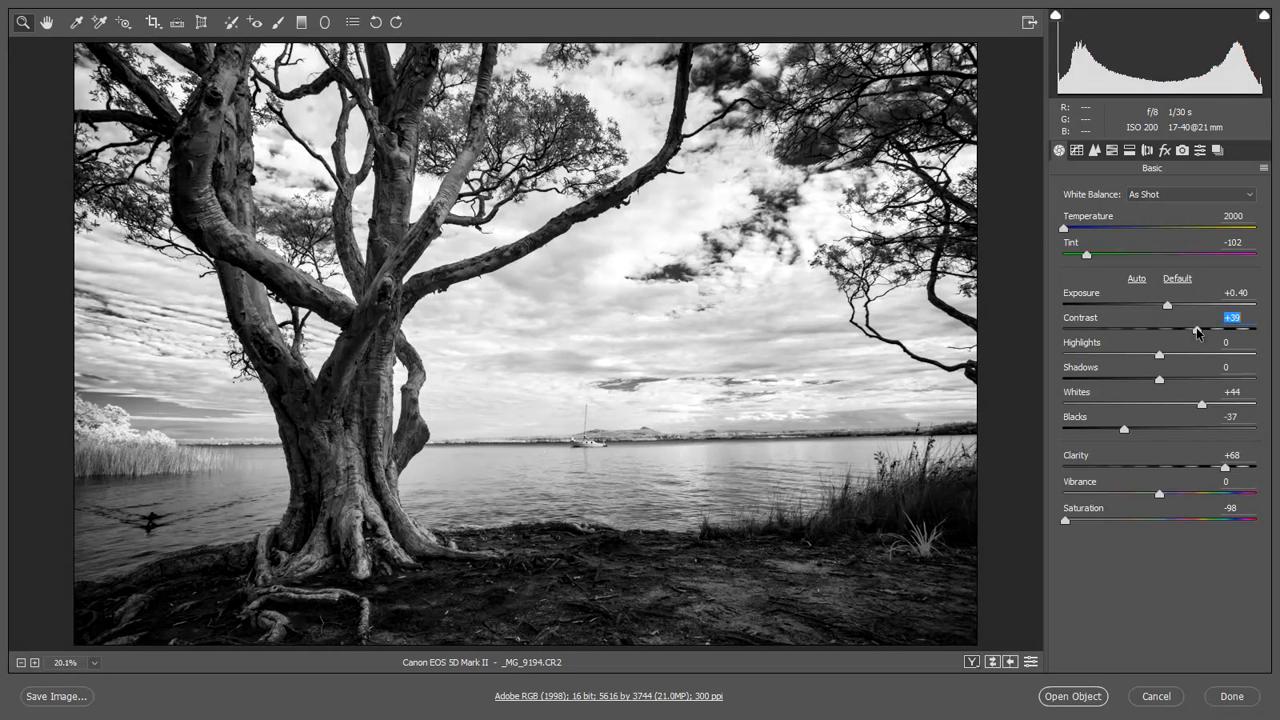
{"action": "left_click", "coordinate": [1148, 428]}
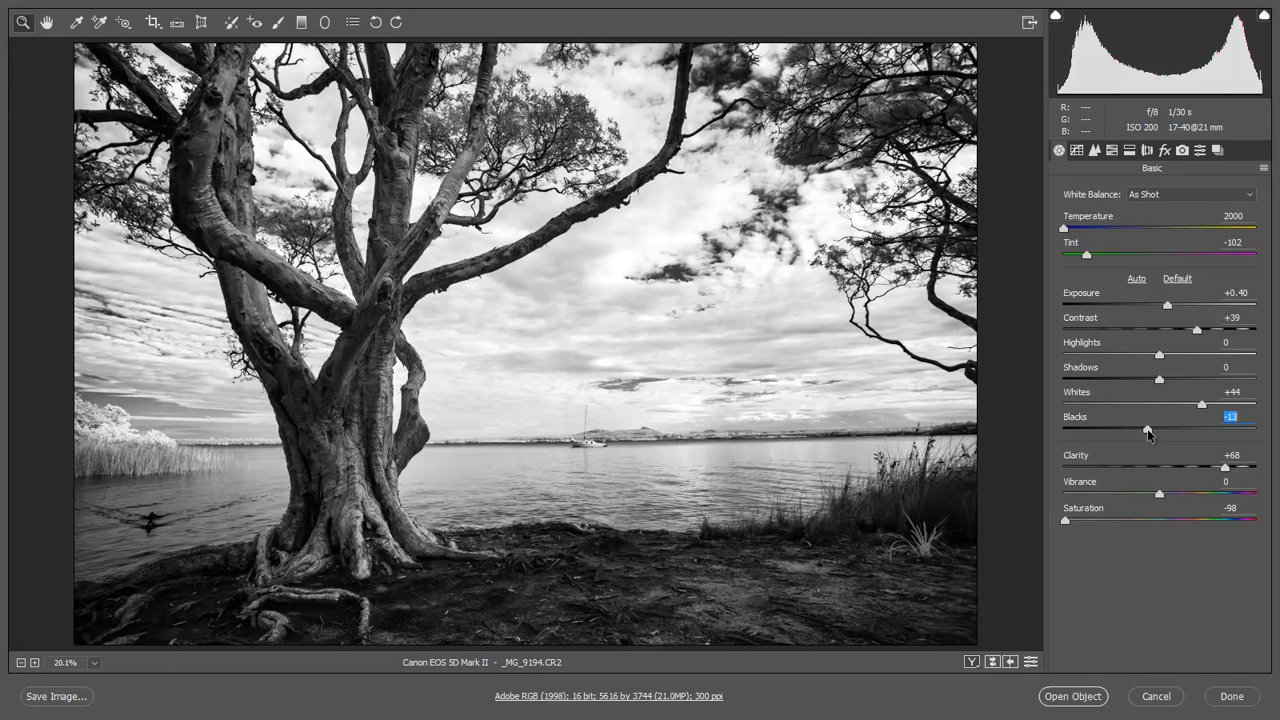
{"action": "mouse_move", "coordinate": [1148, 428]}
{"action": "left_mouse_down"}
{"action": "mouse_move", "coordinate": [1172, 430]}
{"action": "mouse_move", "coordinate": [1152, 428]}
{"action": "left_mouse_up"}
{"action": "left_click", "coordinate": [1158, 356]}
{"action": "mouse_move", "coordinate": [1158, 356]}
{"action": "left_mouse_down"}
{"action": "mouse_move", "coordinate": [1187, 362]}
{"action": "mouse_move", "coordinate": [1162, 362]}
{"action": "left_mouse_up"}
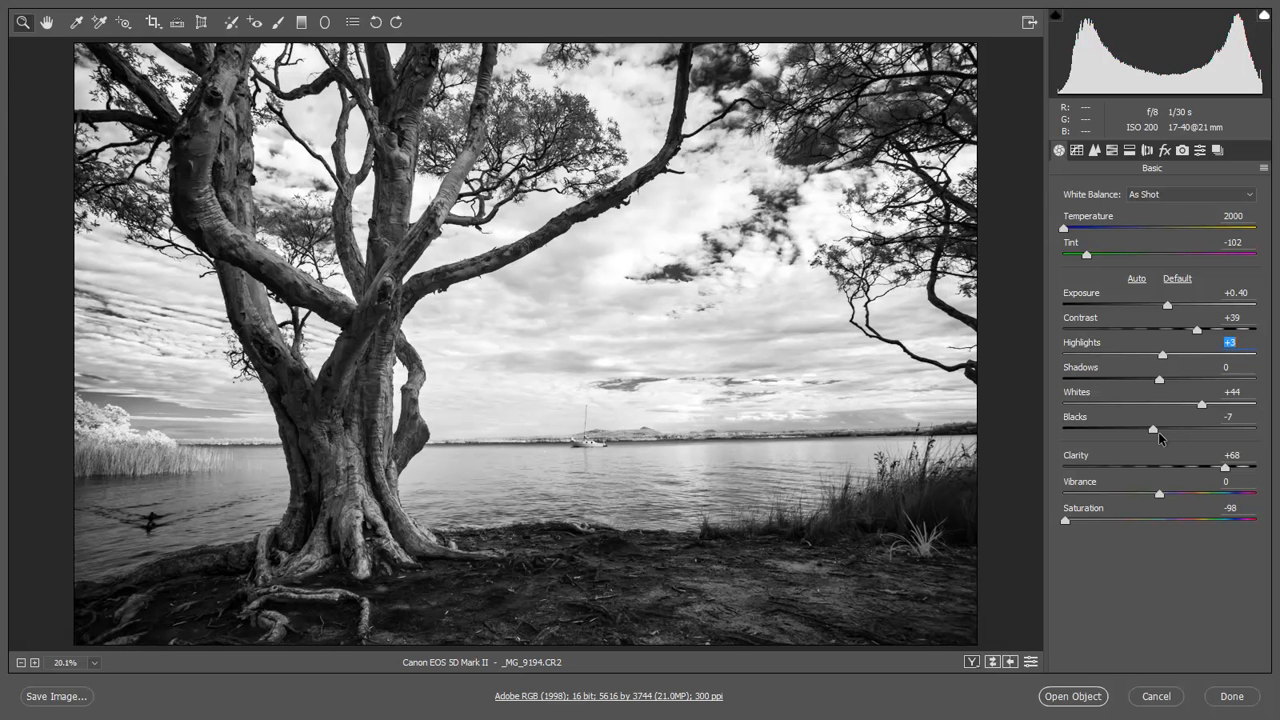
{"action": "mouse_move", "coordinate": [1139, 429]}
{"action": "left_mouse_down"}
{"action": "mouse_move", "coordinate": [1120, 431]}
{"action": "mouse_move", "coordinate": [1135, 430]}
{"action": "left_mouse_up"}
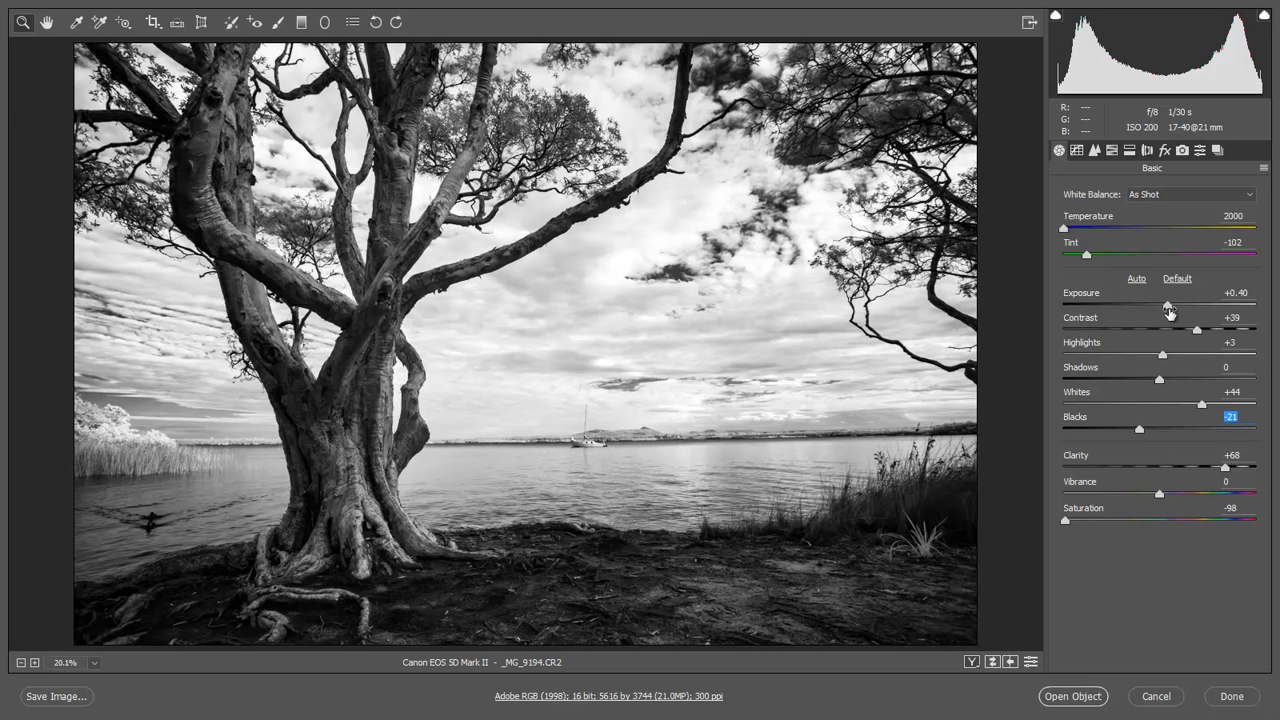
Darken _MG_9194.CR2 for the sky by setting Exposure to -0.75, Blacks to 0 and Contrast to +44
{"action": "left_click_drag", "start_coordinate": [1168, 310], "coordinate": [1166, 309]}
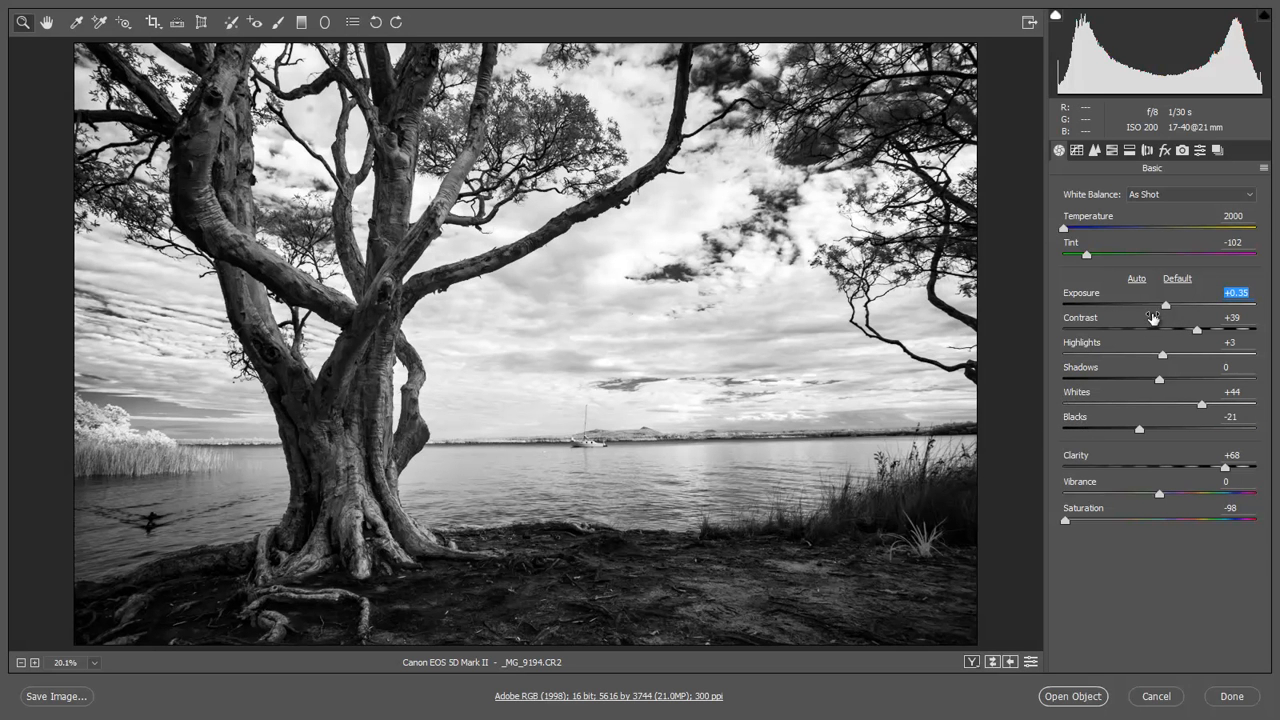
{"action": "left_click_drag", "start_coordinate": [1167, 304], "coordinate": [1146, 312]}
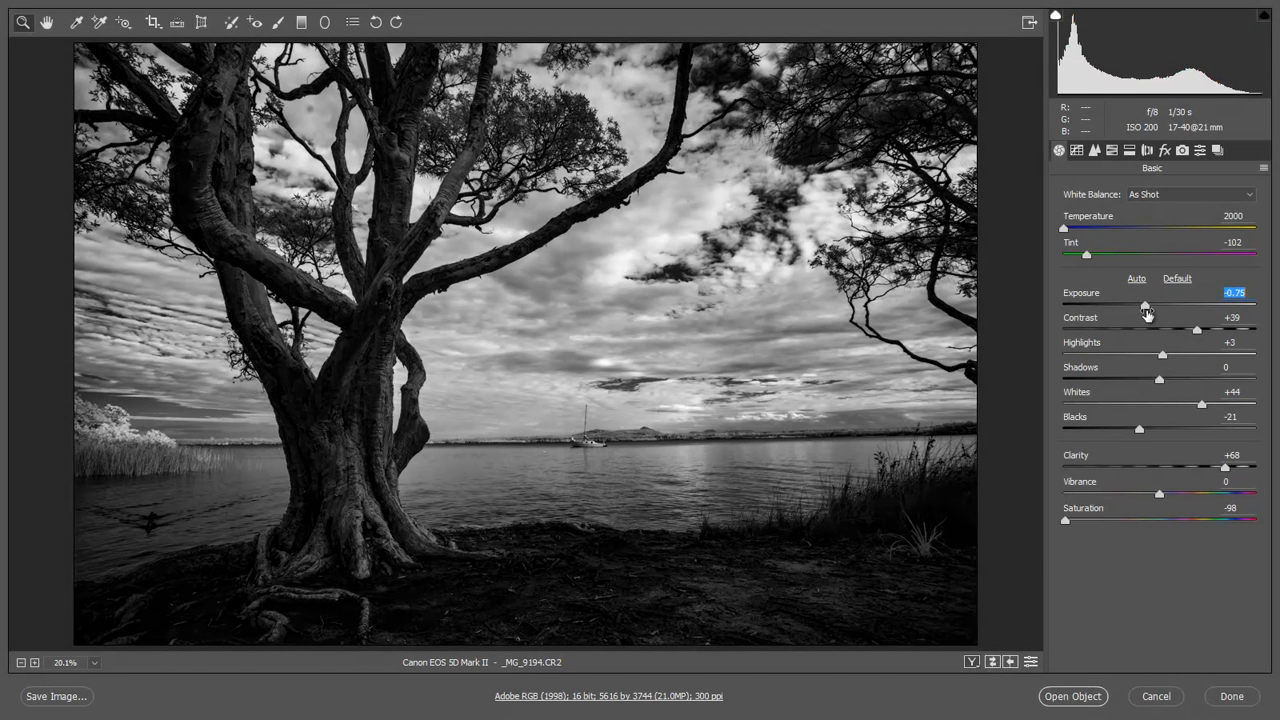
{"action": "double_click", "coordinate": [1140, 431]}
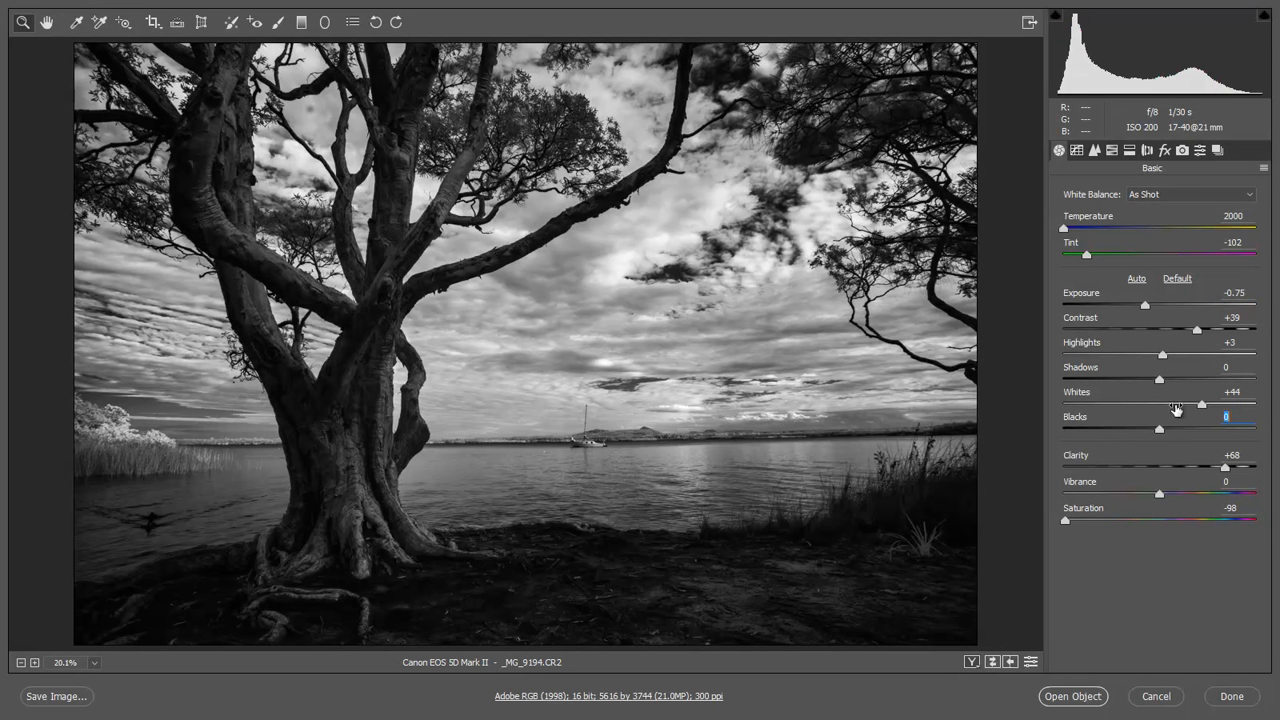
{"action": "double_click", "coordinate": [1196, 331]}
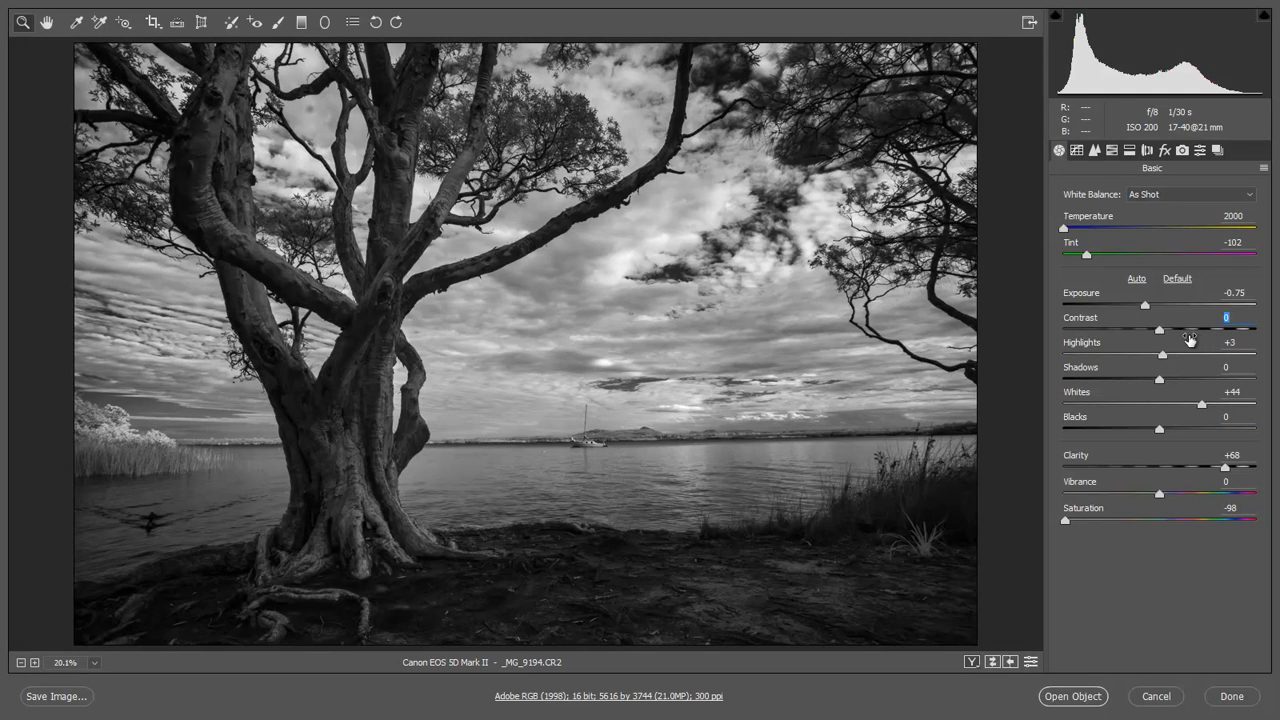
{"action": "left_click", "coordinate": [1200, 330]}
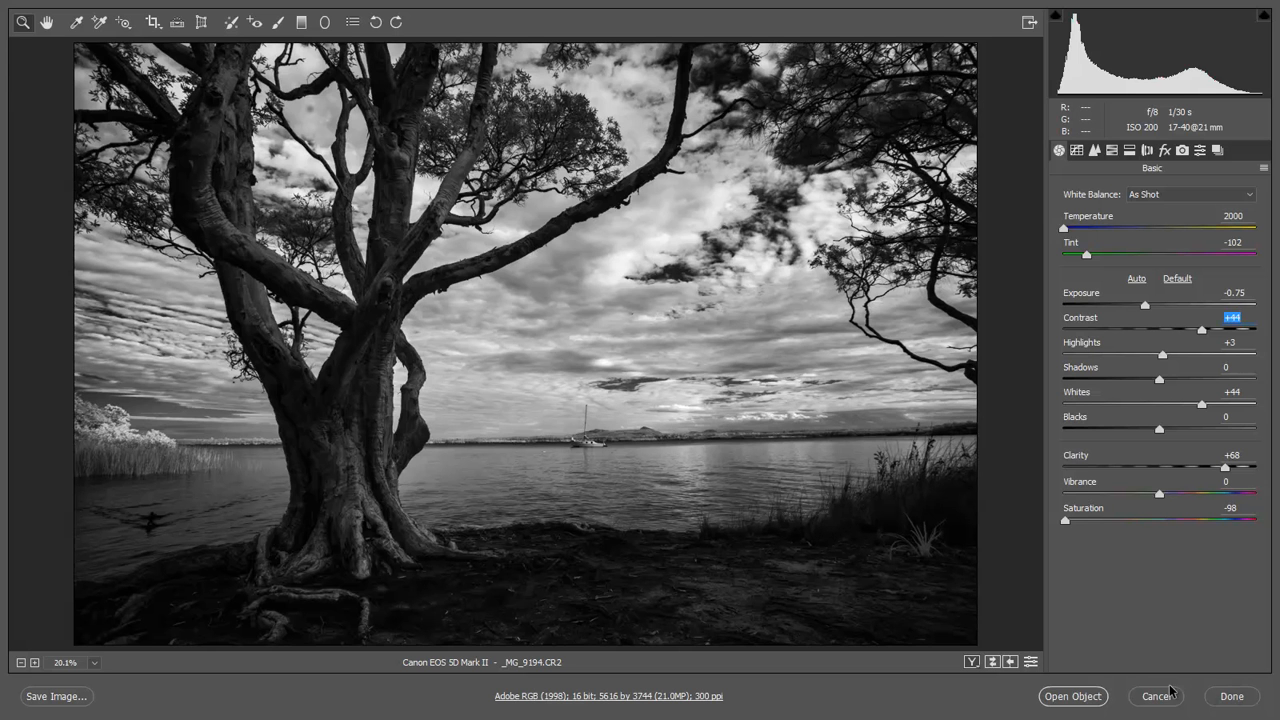
Open the adjusted photo in Photoshop as a smart object and change the black area around the canvas to dark gray
{"action": "left_click", "coordinate": [1068, 697]}
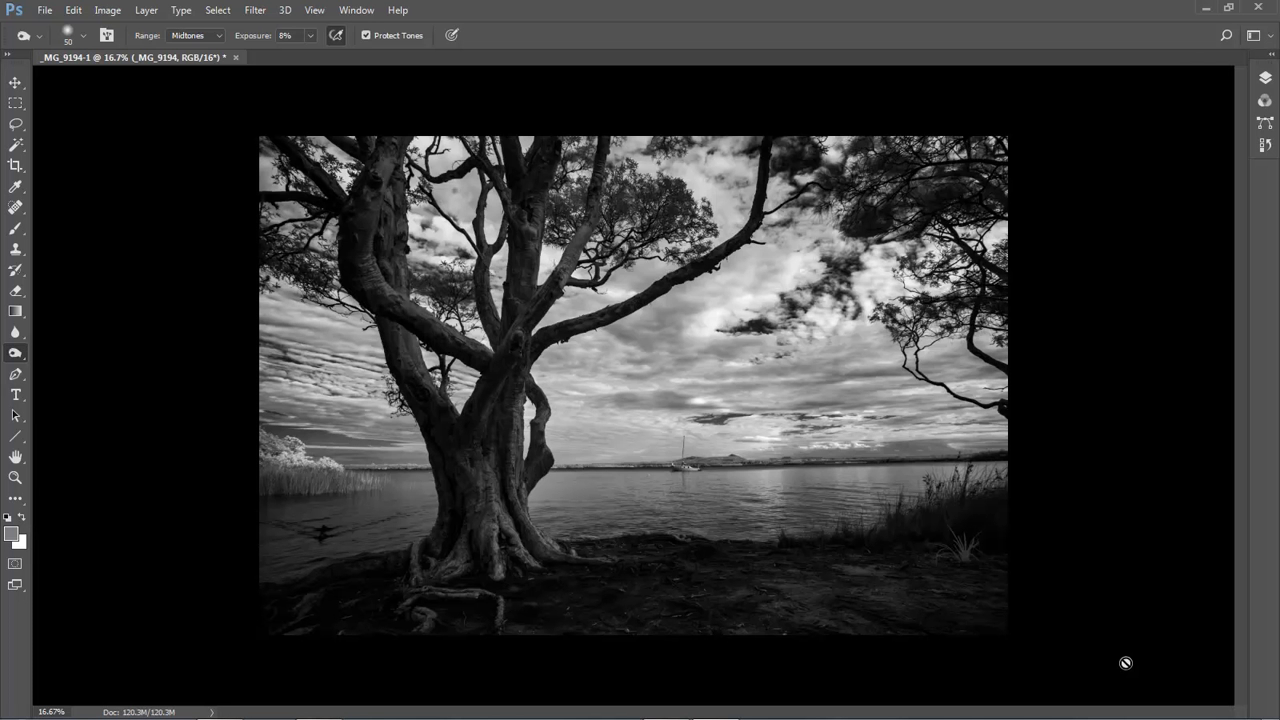
{"action": "right_click", "coordinate": [1105, 276]}
{"action": "left_click", "coordinate": [1138, 321]}
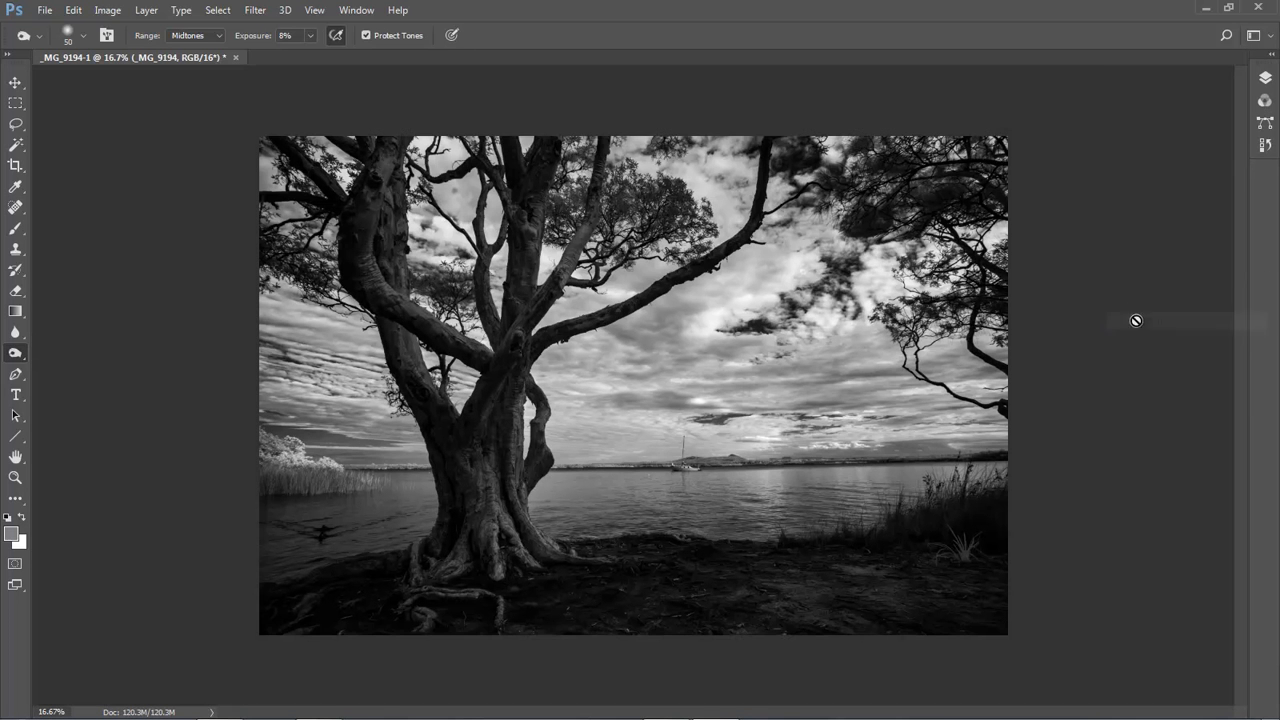
{"action": "key", "text": "ctrl+0"}
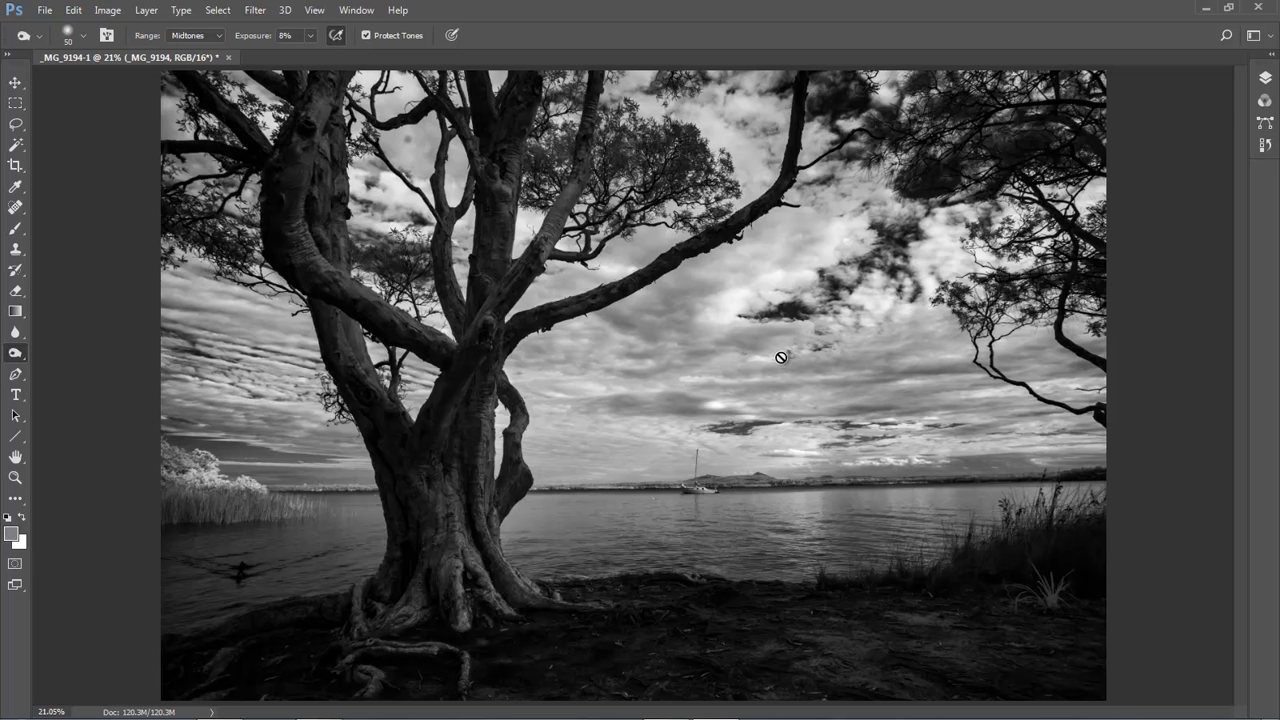
Create an independent copy of the _MG_9194 layer with New Smart Object via Copy
{"action": "left_click", "coordinate": [1265, 78]}
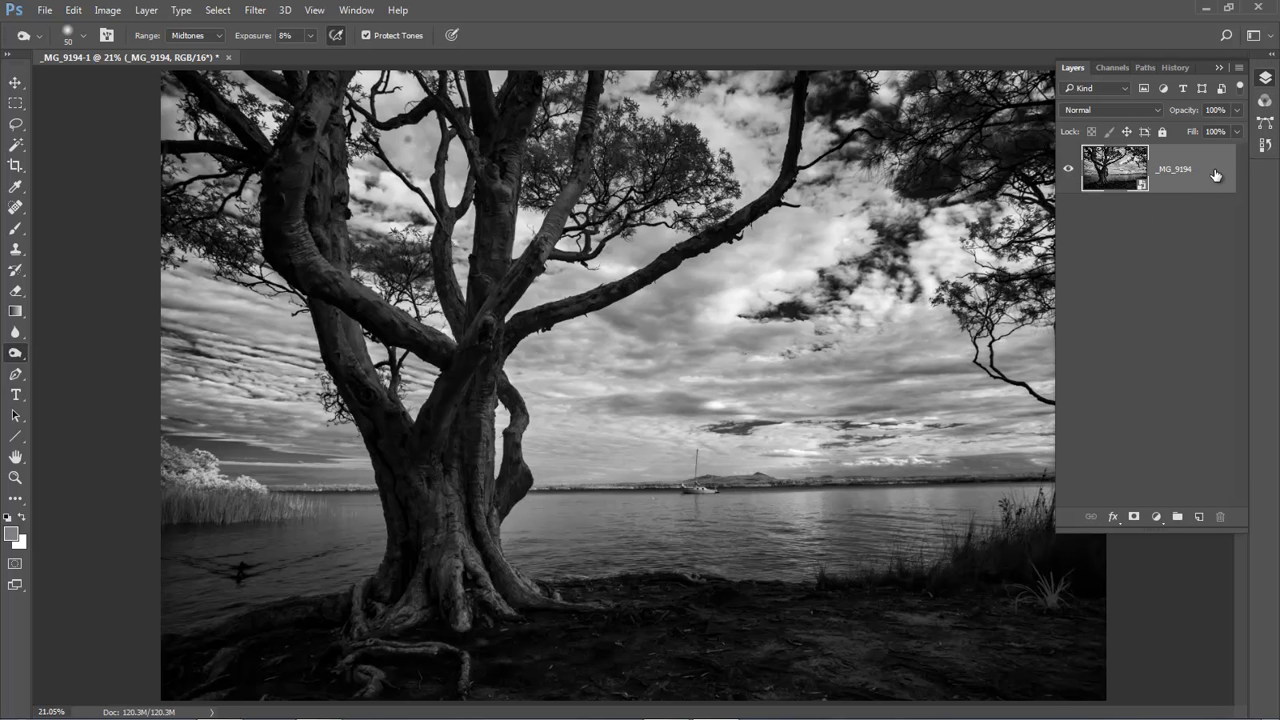
{"action": "right_click", "coordinate": [1214, 168]}
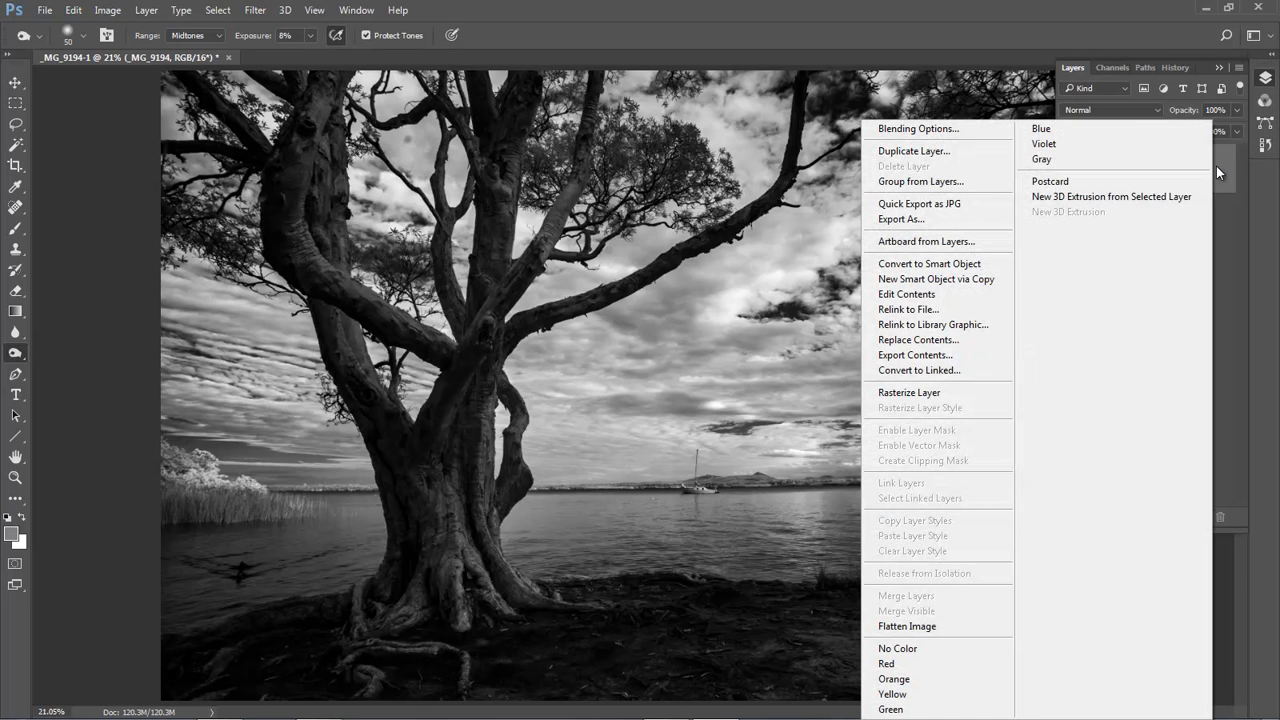
{"action": "left_click", "coordinate": [945, 287]}
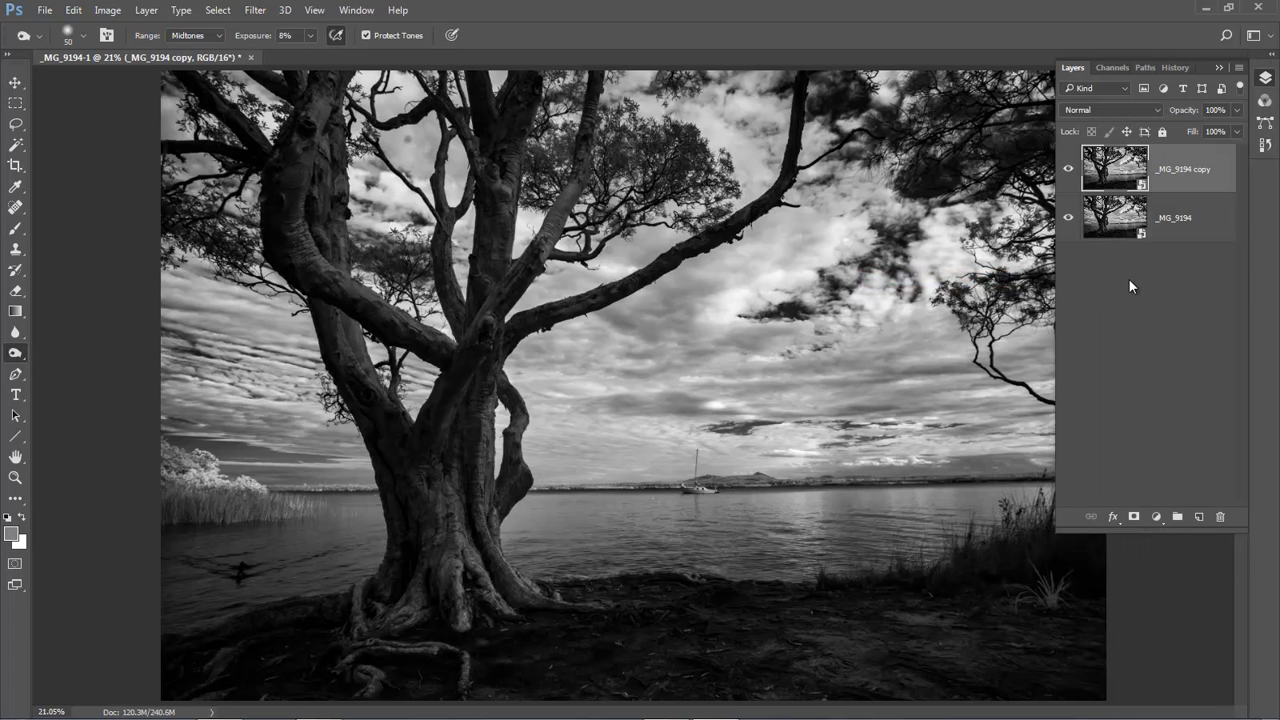
Edit the raw settings of the lower _MG_9194 smart object, setting Exposure to 0.00, Highlights to +28 and Whites to +82
{"action": "left_click", "coordinate": [1121, 212]}
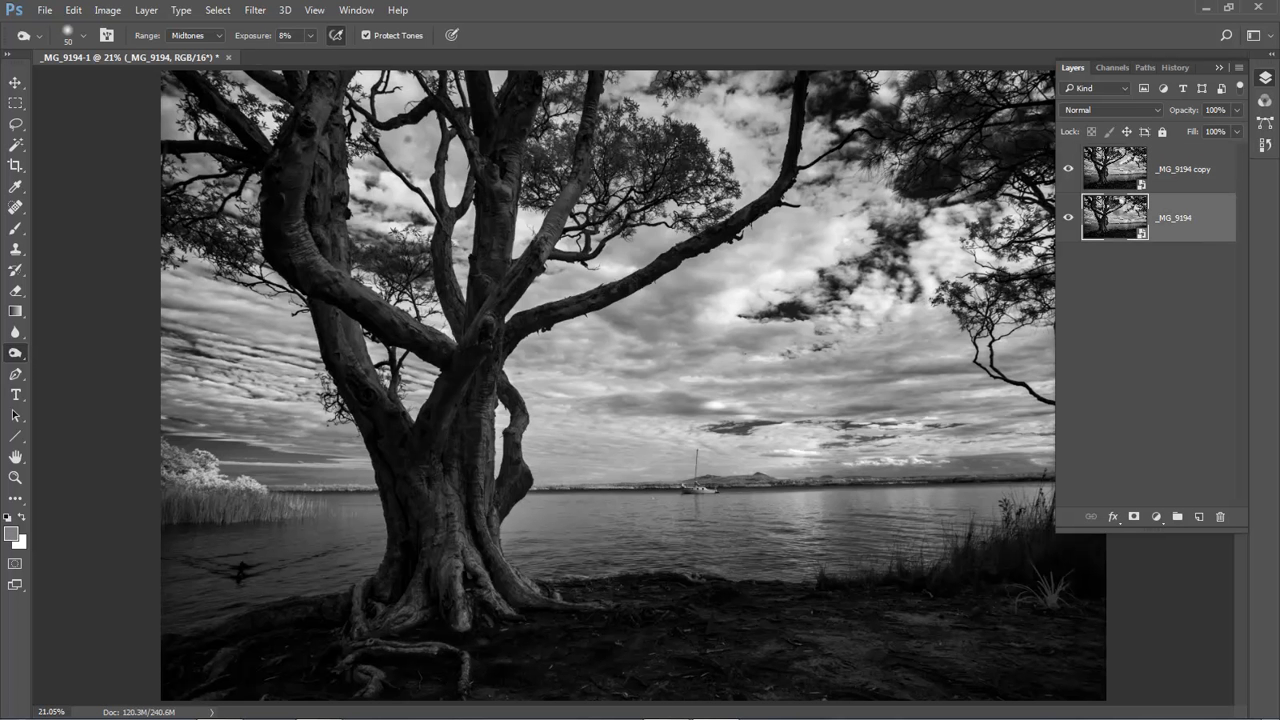
{"action": "double_click", "coordinate": [1116, 215]}
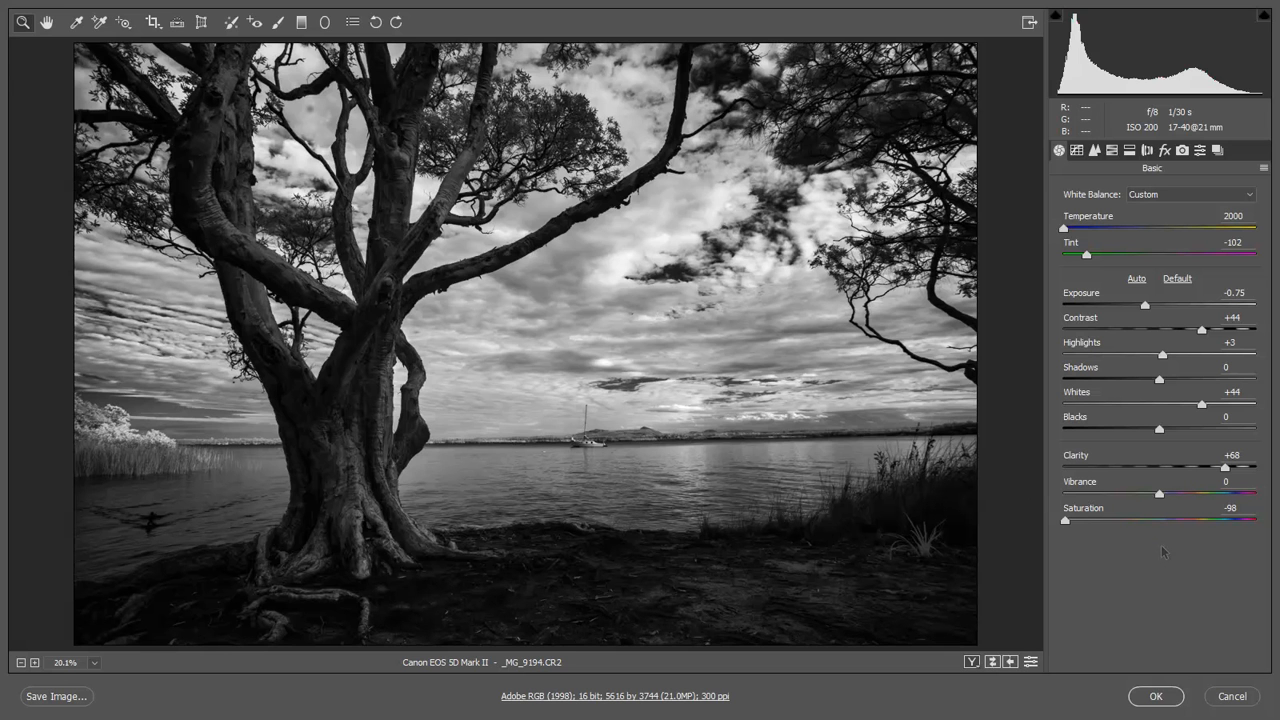
{"action": "double_click", "coordinate": [1144, 307]}
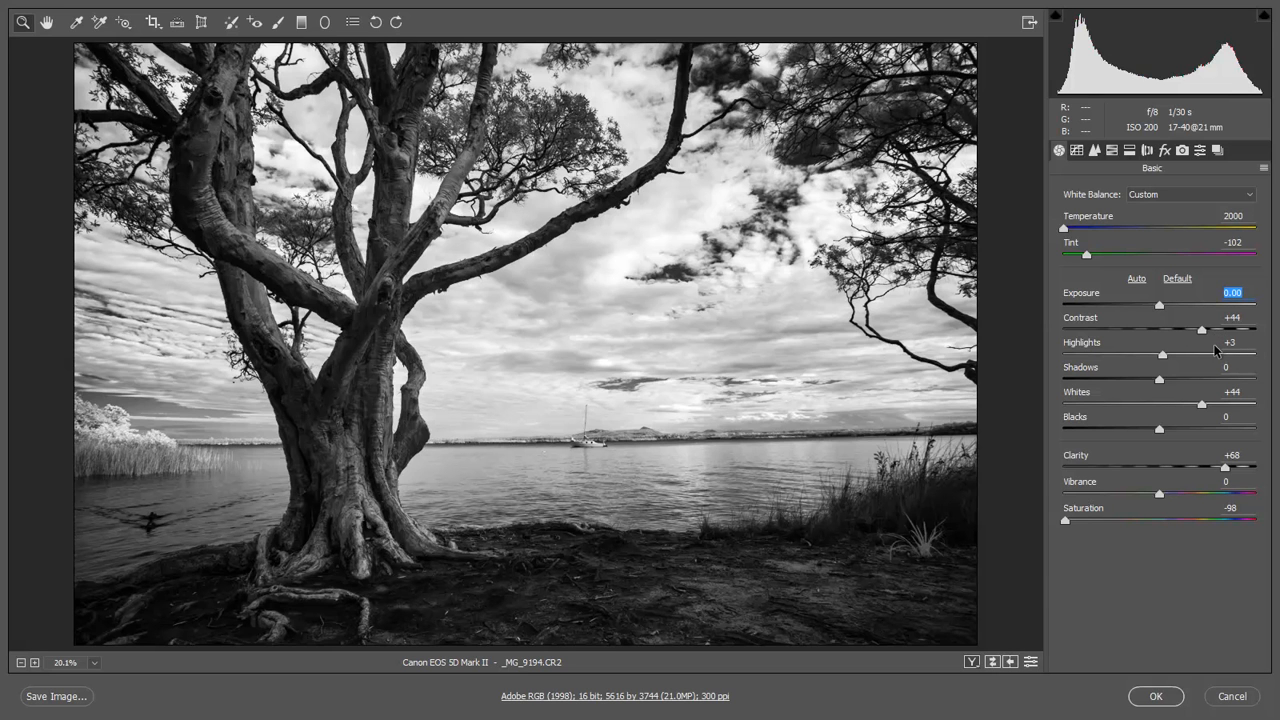
{"action": "left_click_drag", "start_coordinate": [1163, 360], "coordinate": [1187, 360]}
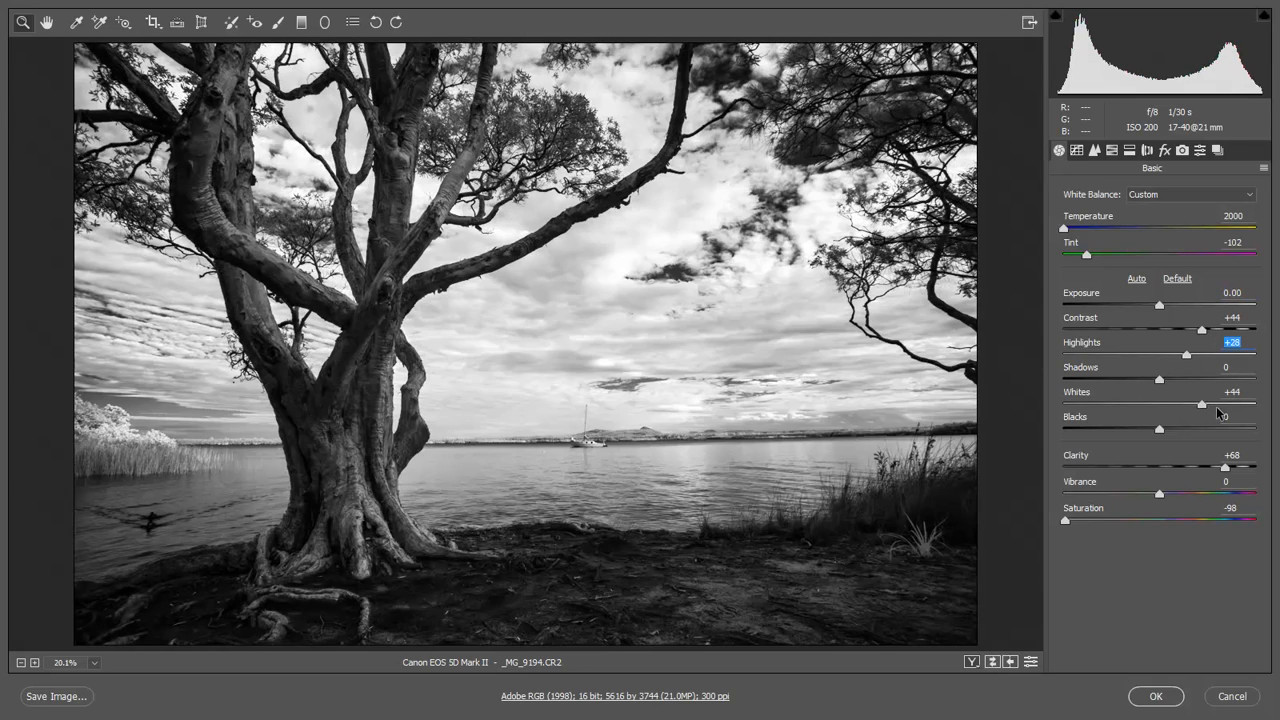
{"action": "left_click_drag", "start_coordinate": [1216, 410], "coordinate": [1233, 414]}
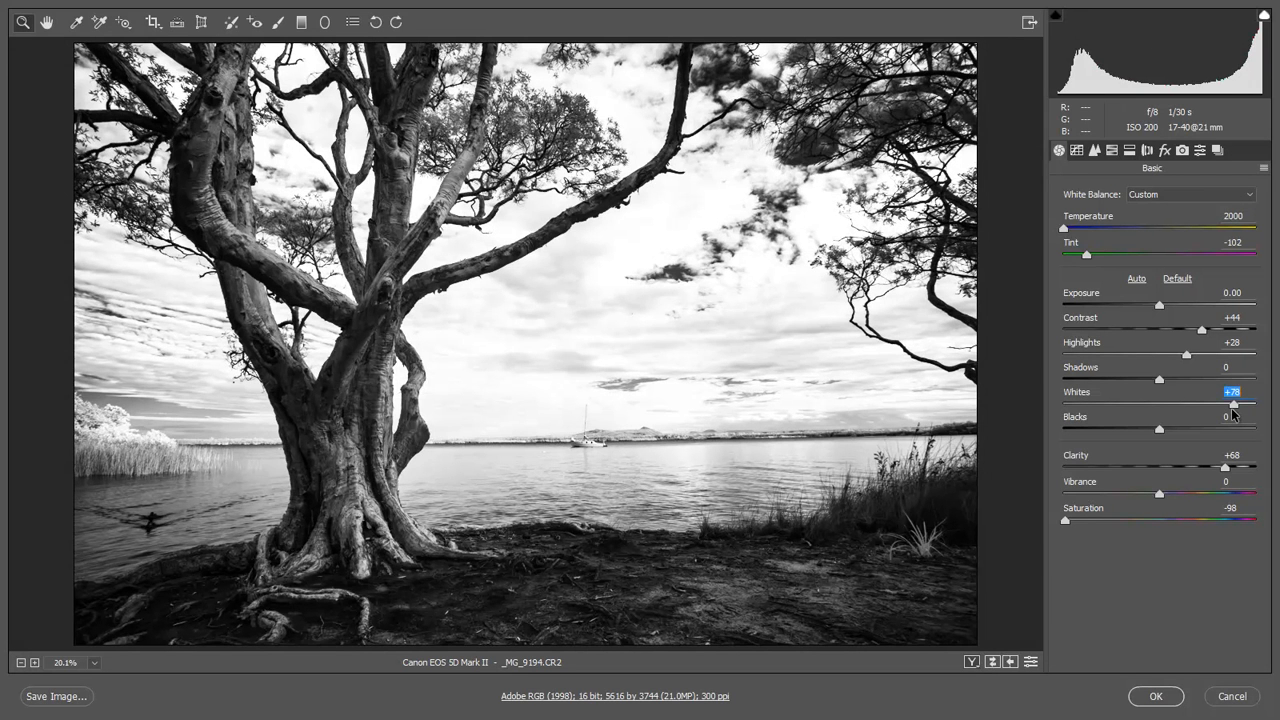
{"action": "left_click_drag", "start_coordinate": [1232, 414], "coordinate": [1237, 415]}
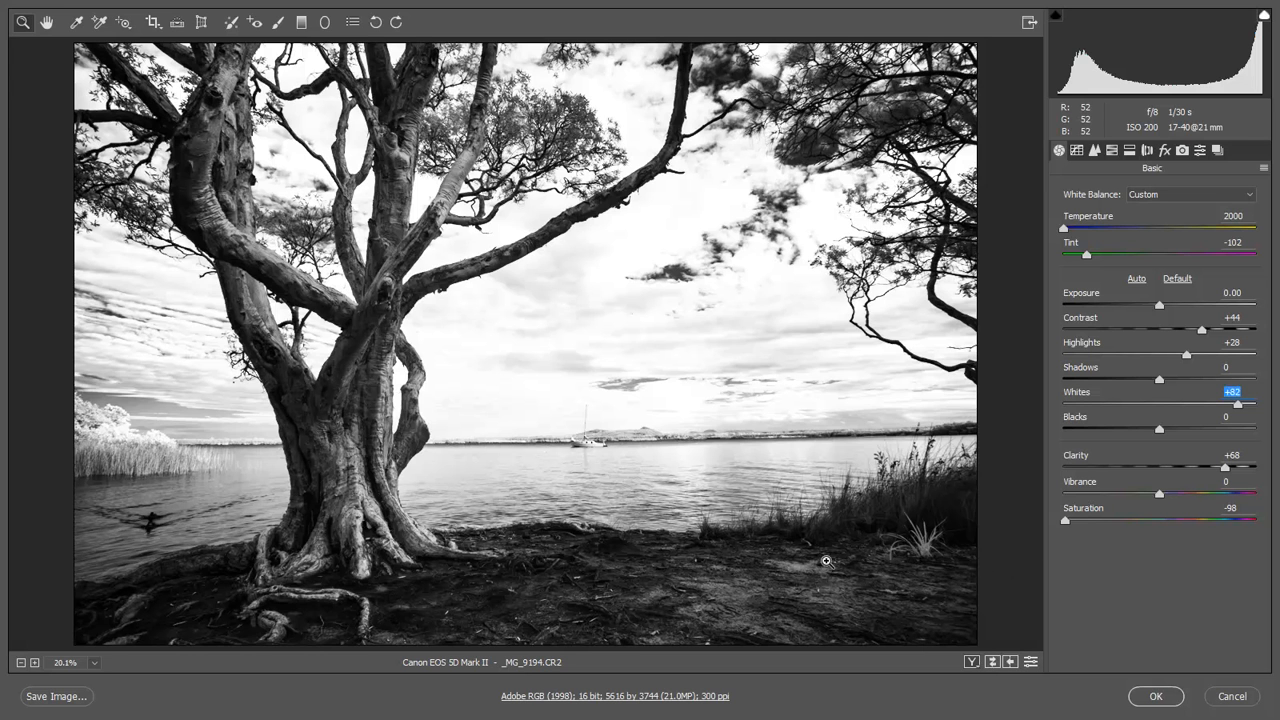
{"action": "left_click", "coordinate": [1155, 697]}
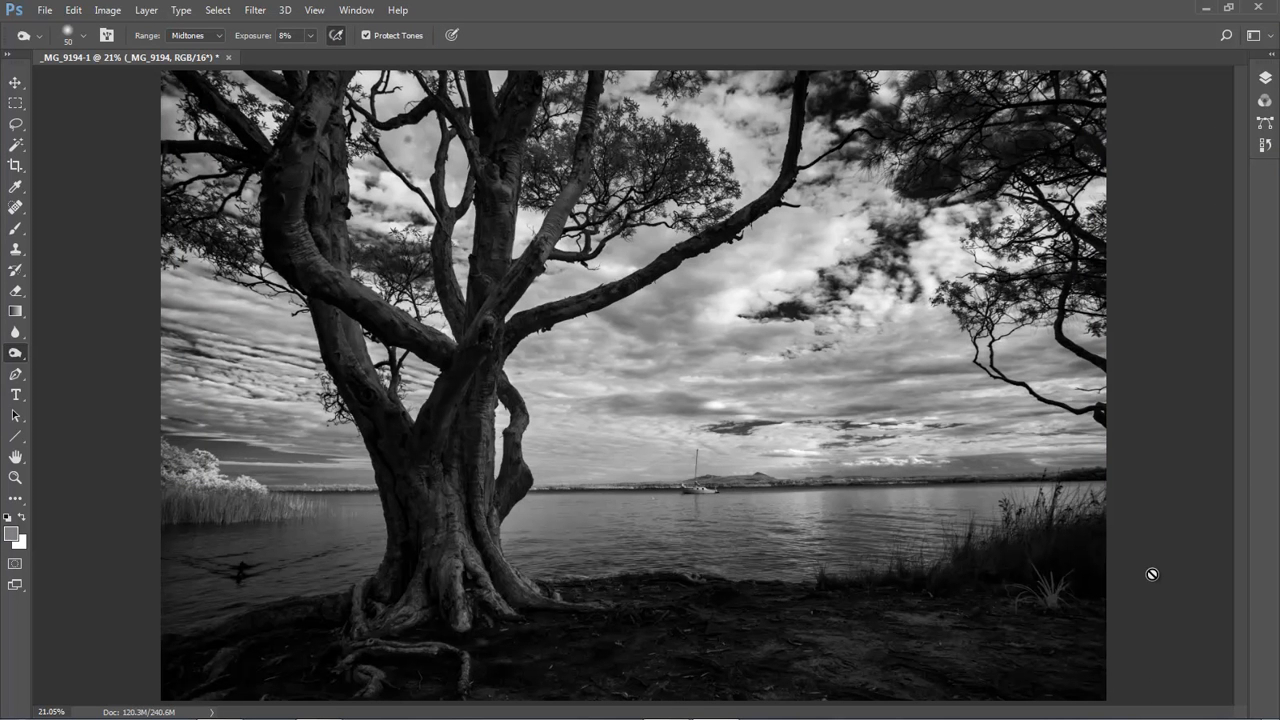
Compare the bright and dark versions by hiding and showing the _MG_9194 copy layer
{"action": "left_click", "coordinate": [1266, 80]}
{"action": "left_click", "coordinate": [1068, 172]}
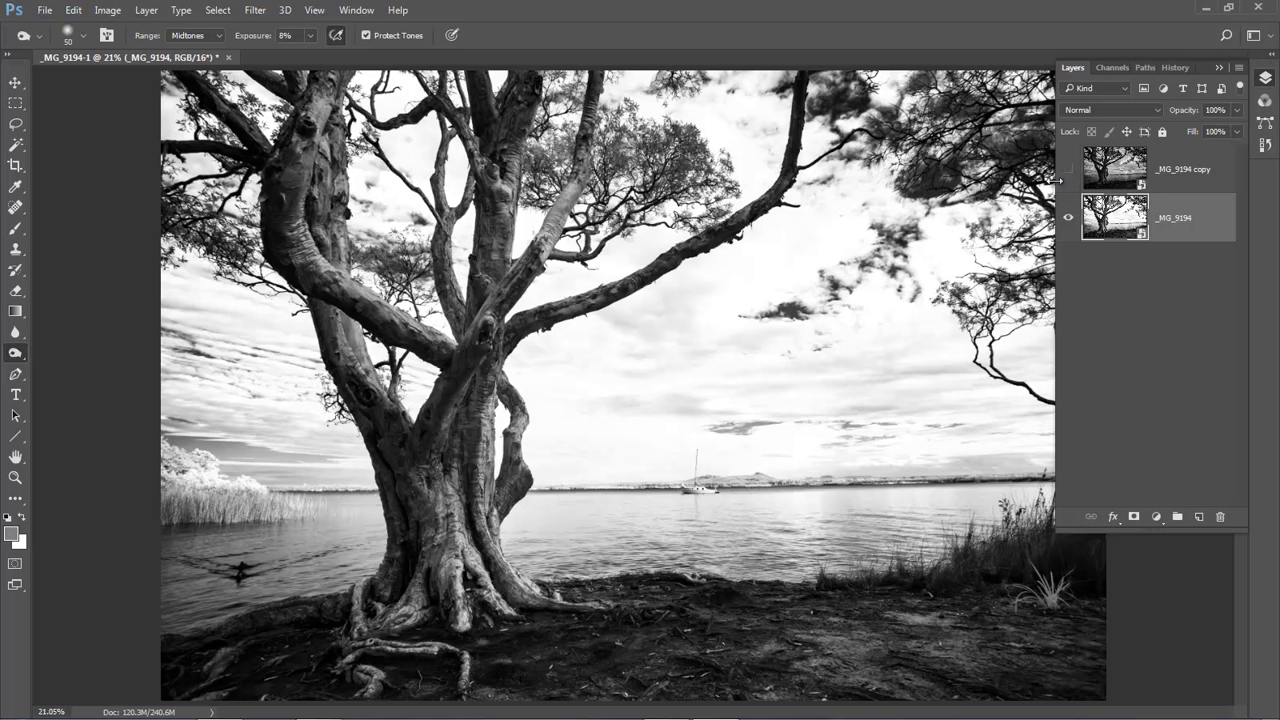
{"action": "left_click", "coordinate": [1067, 169]}
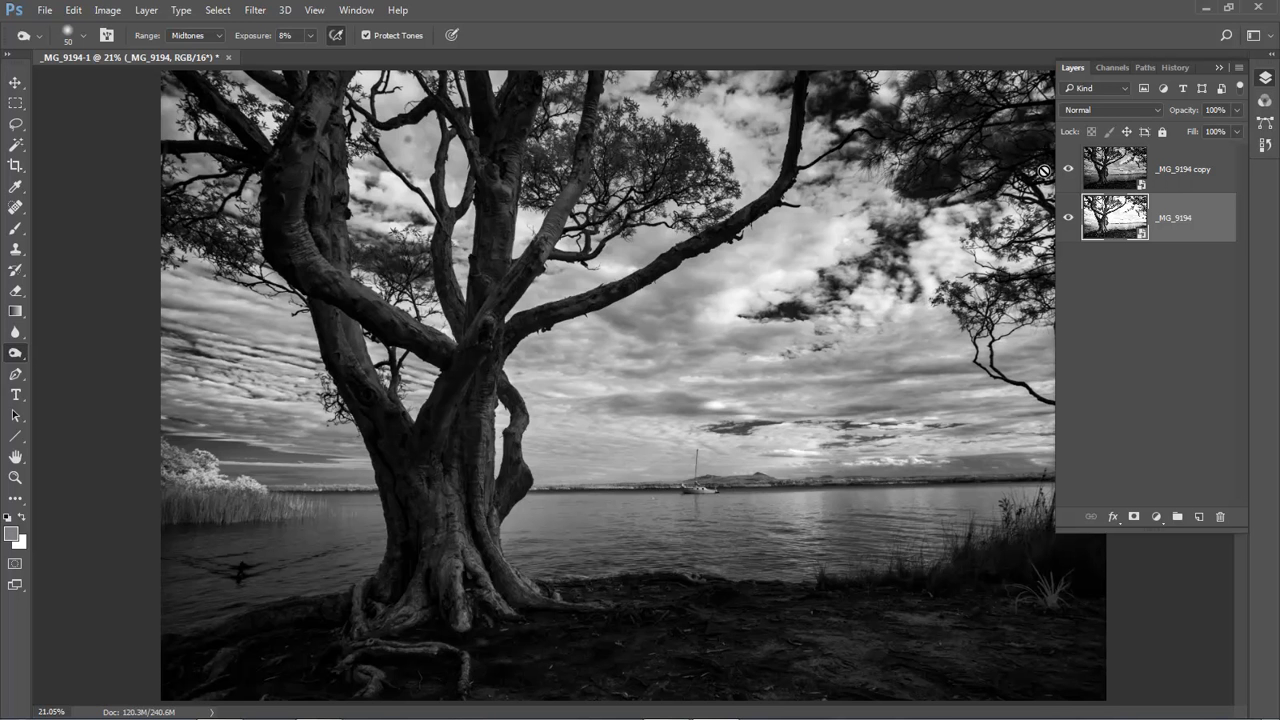
Add a white layer mask to the _MG_9194 copy layer and check the brighter layer beneath it
{"action": "left_click", "coordinate": [1178, 170]}
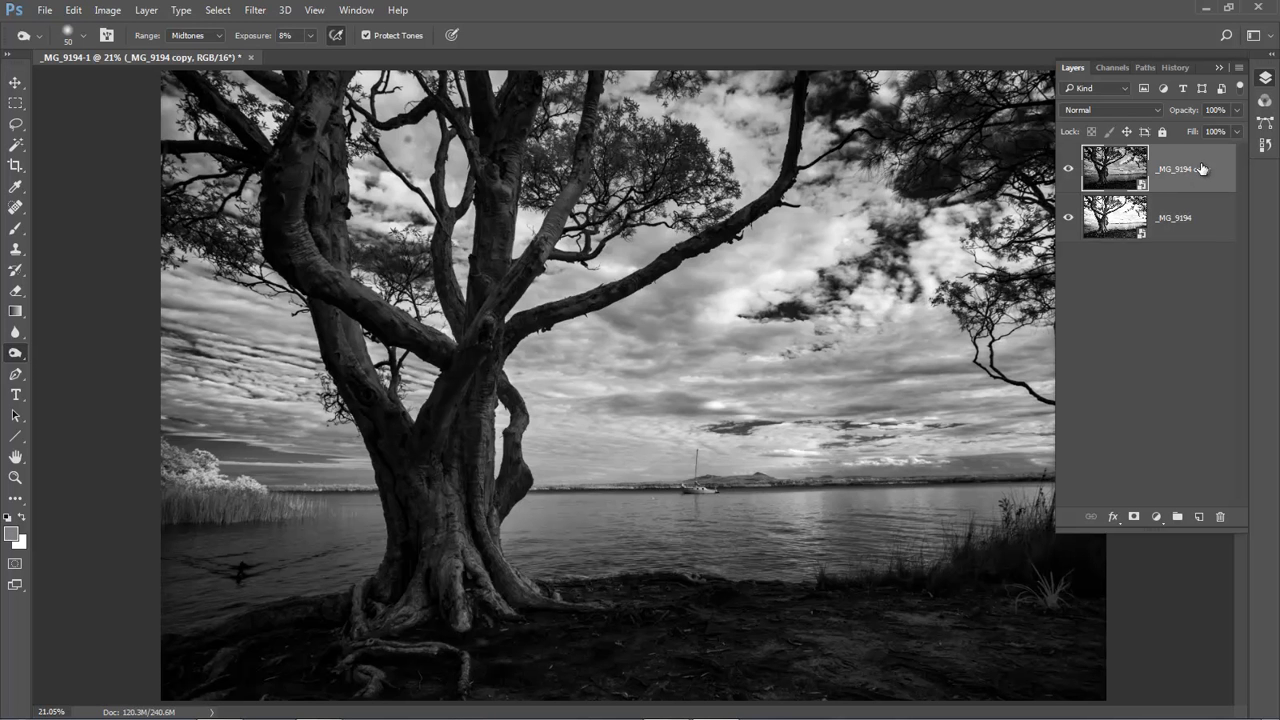
{"action": "left_click", "coordinate": [1133, 516]}
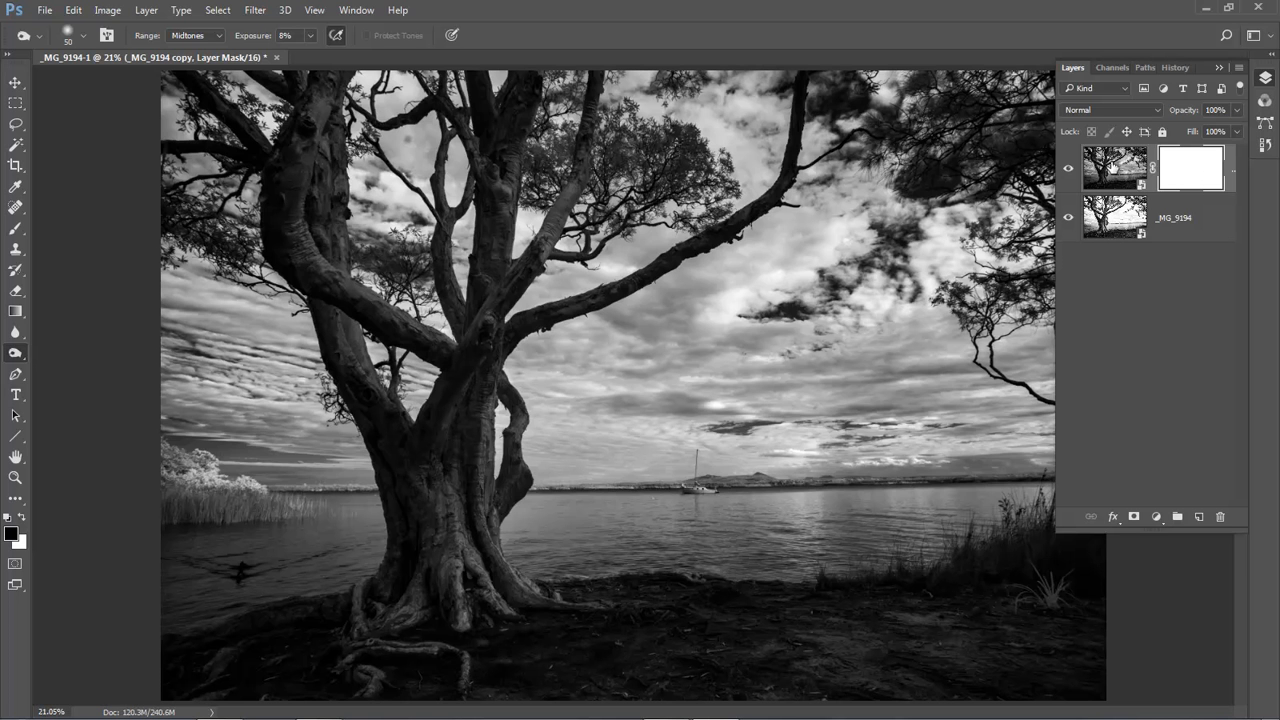
{"action": "left_click", "coordinate": [1067, 170]}
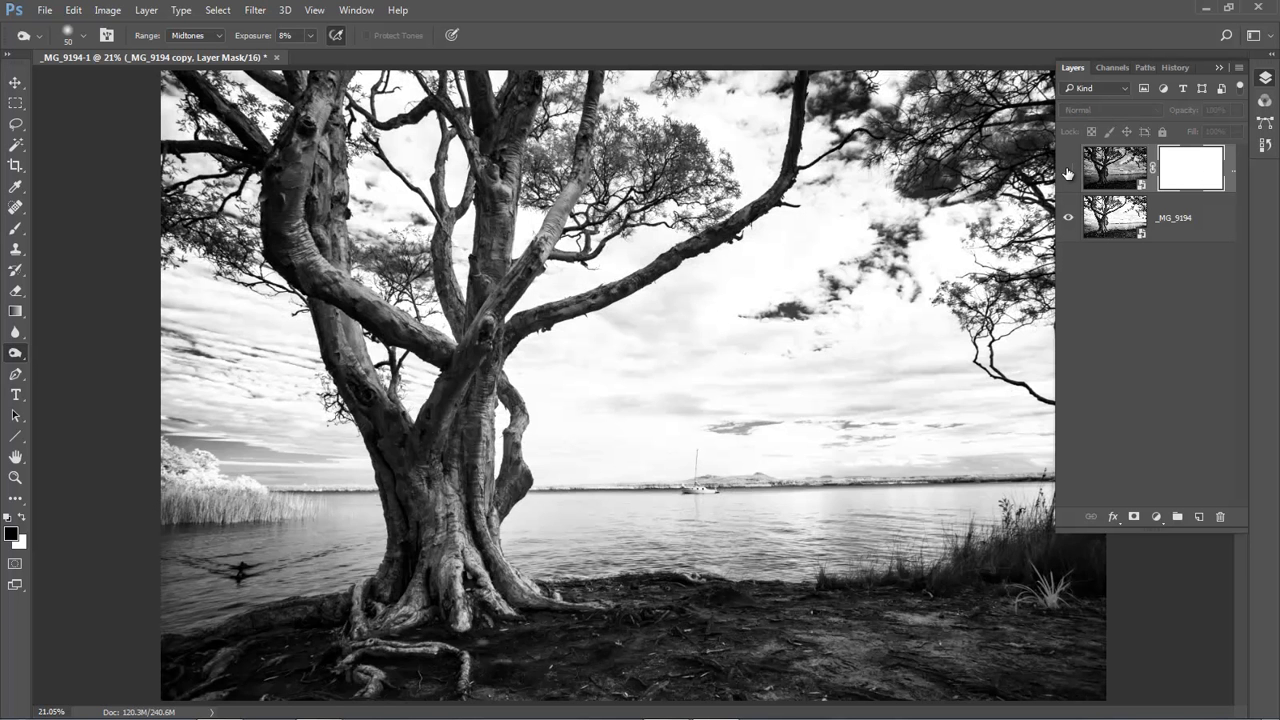
{"action": "left_click", "coordinate": [1068, 170]}
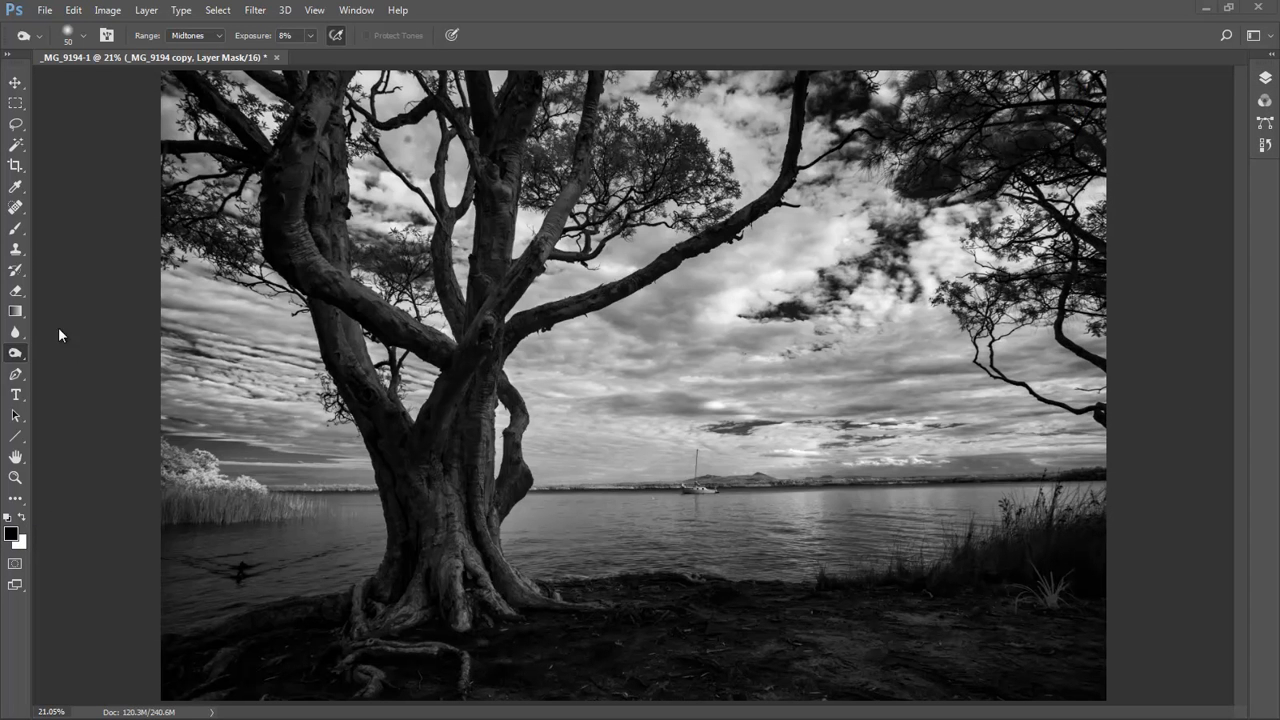
Activate the Brush tool and replace the current brushes with the Basic Brushes set
{"action": "left_click_drag", "start_coordinate": [22, 240], "coordinate": [71, 228]}
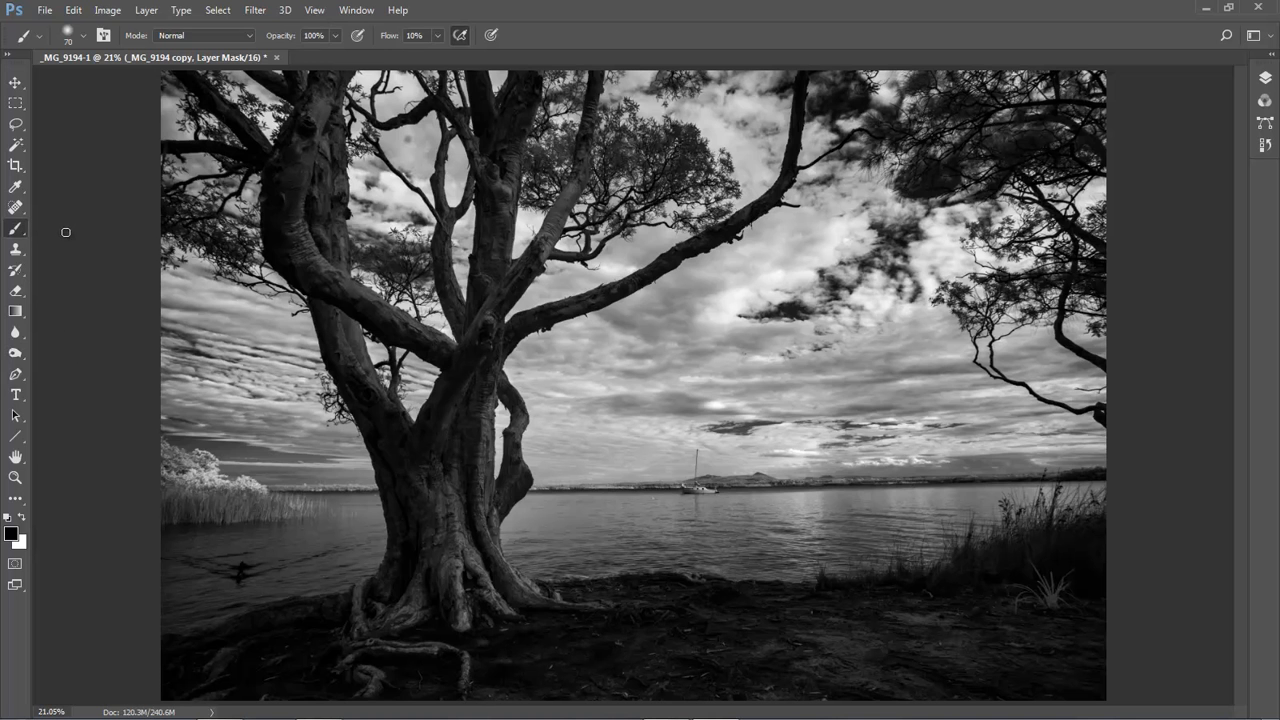
{"action": "left_click", "coordinate": [84, 36]}
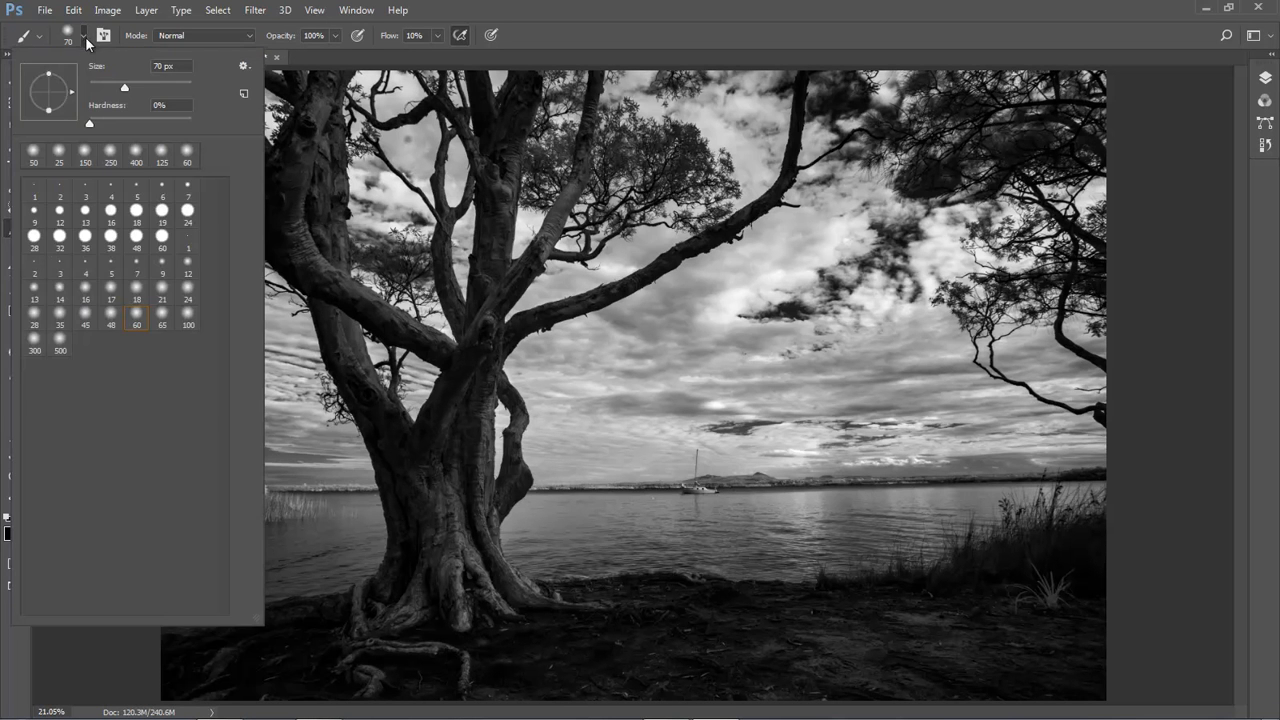
{"action": "left_click", "coordinate": [243, 66]}
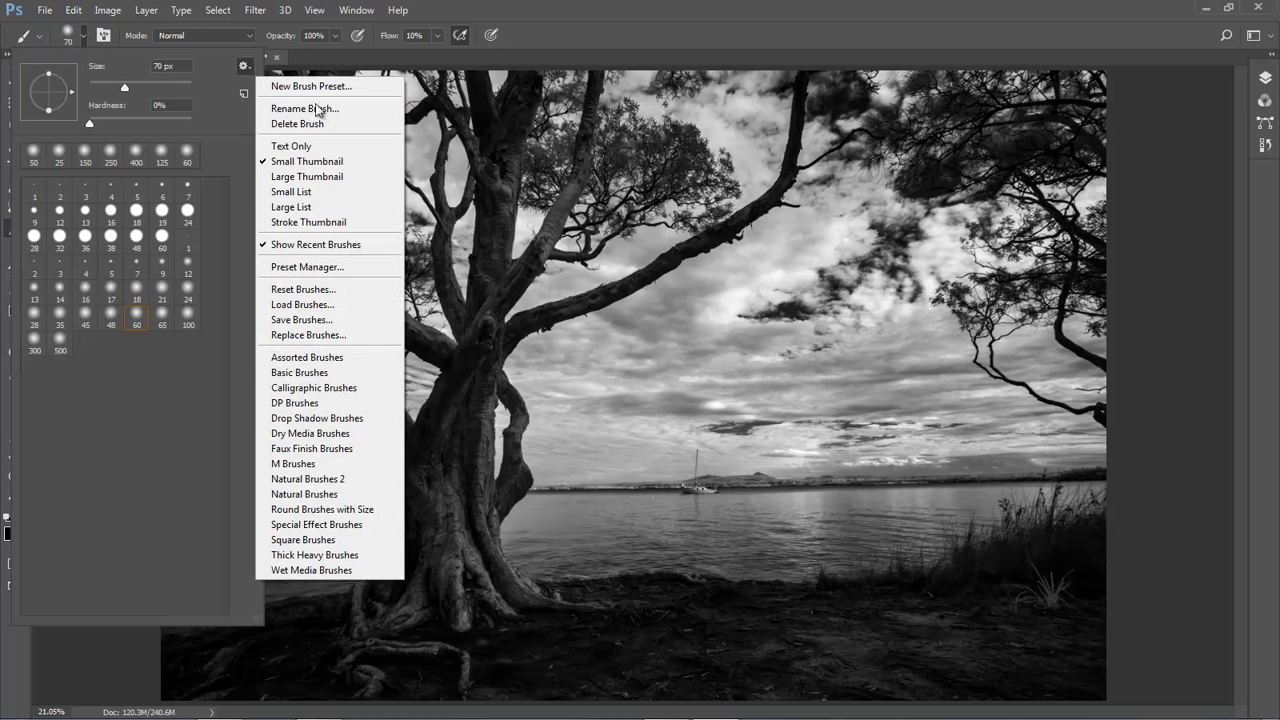
{"action": "left_click", "coordinate": [305, 374]}
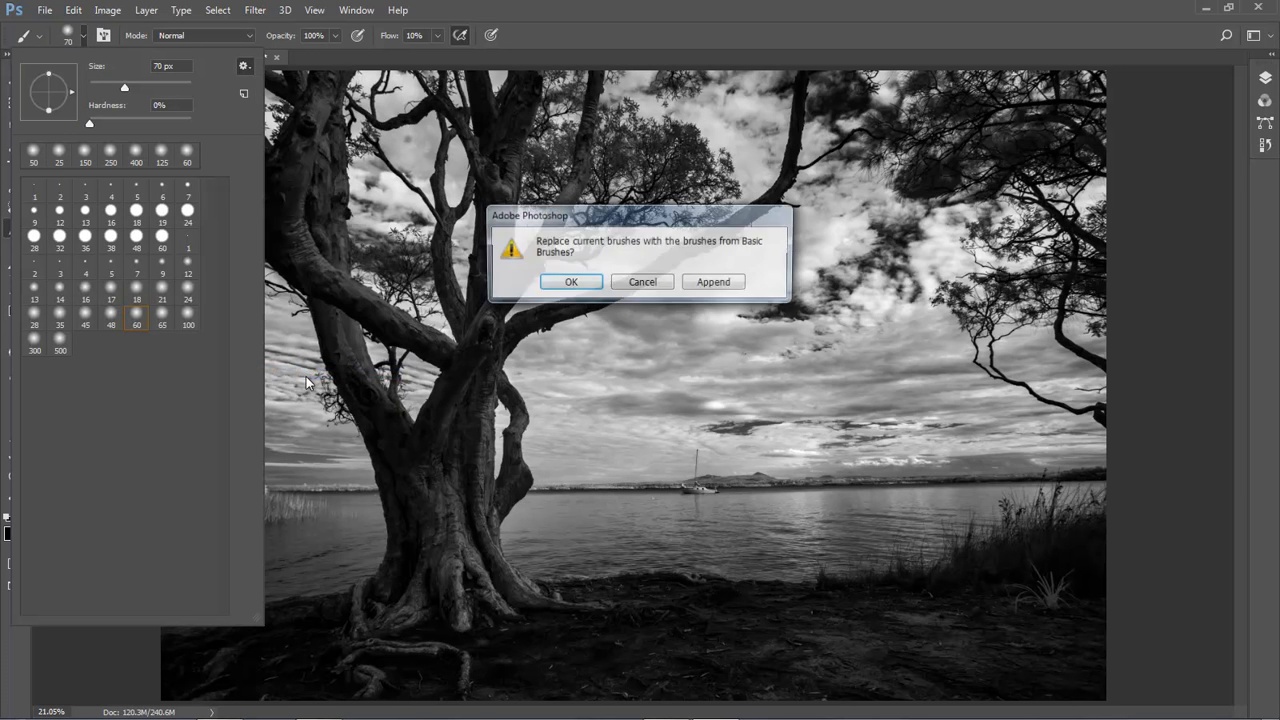
{"action": "left_click", "coordinate": [568, 284]}
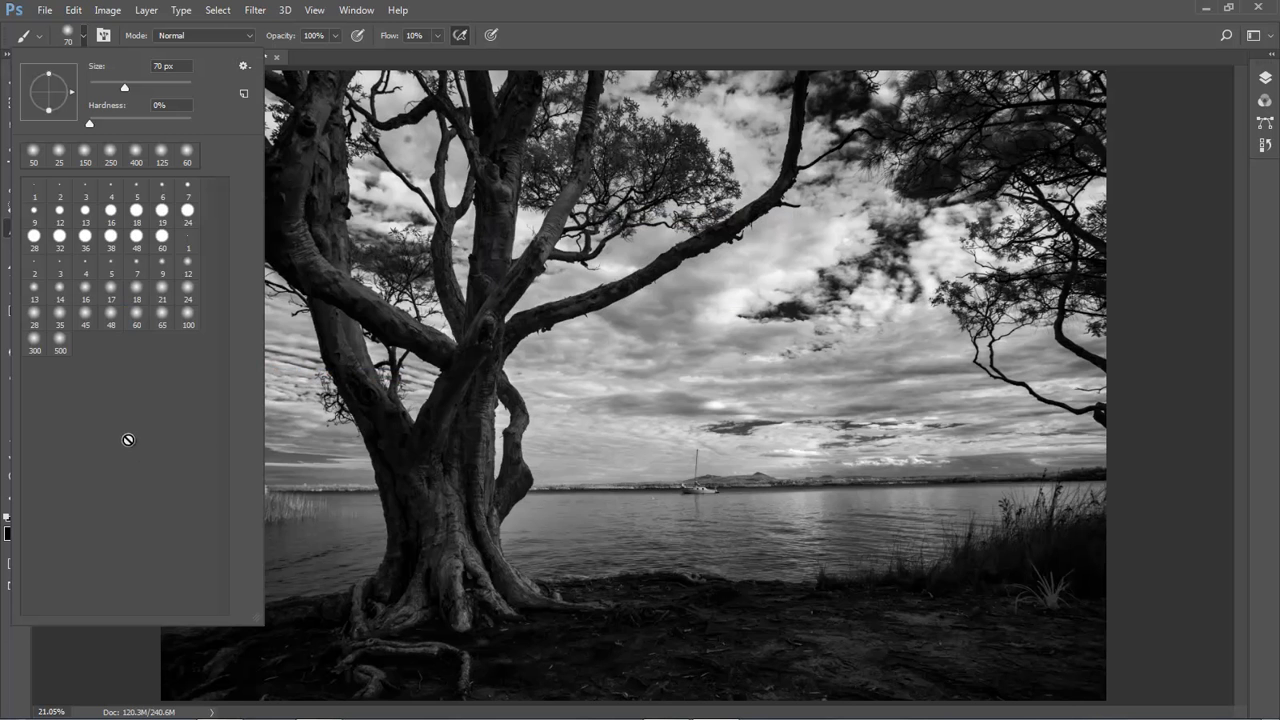
Paint black on the layer mask over the foreground ground beside the roots, using a soft 500 px brush at 10% flow
{"action": "left_click", "coordinate": [136, 316]}
{"action": "left_click", "coordinate": [584, 37]}
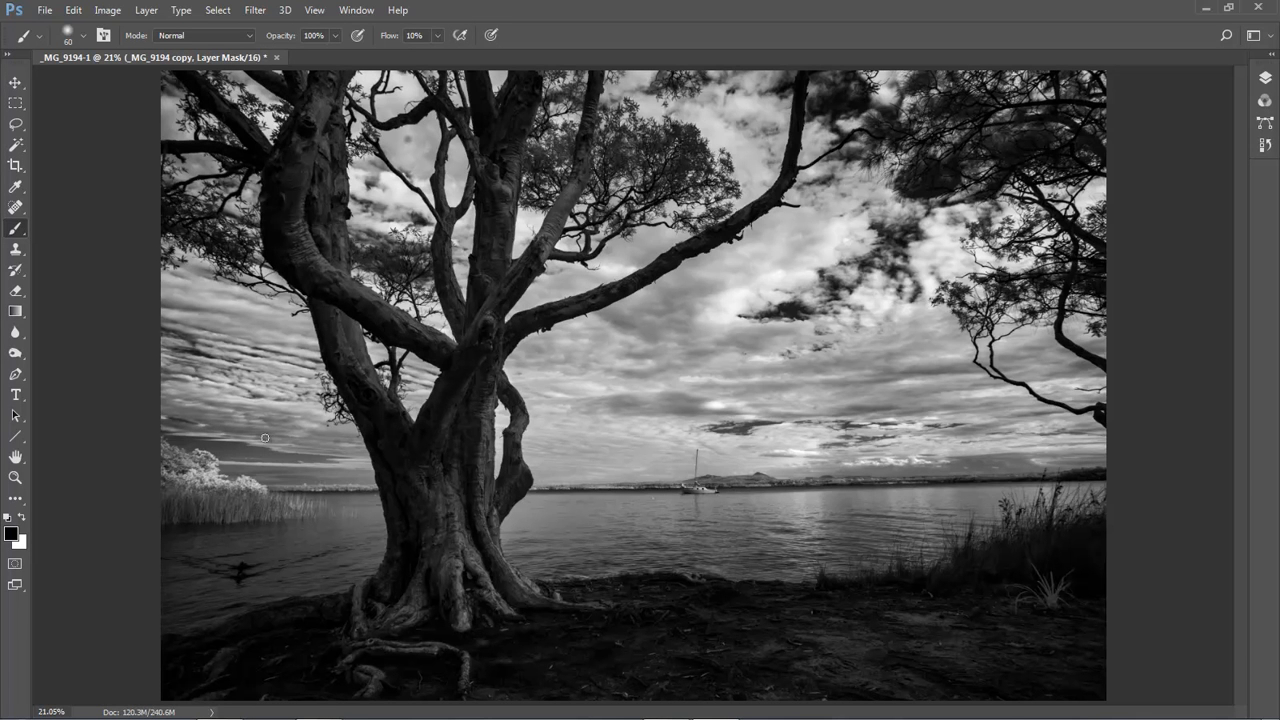
{"action": "key", "text": "bracketright"}
{"action": "key", "text": "bracketright"}
{"action": "key", "text": "bracketright"}
{"action": "key", "text": "bracketright"}
{"action": "key", "text": "bracketright"}
{"action": "key", "text": "bracketright"}
{"action": "key", "text": "bracketright"}
{"action": "key", "text": "bracketright"}
{"action": "key", "text": "bracketright"}
{"action": "key", "text": "bracketright"}
{"action": "key", "text": "bracketright"}
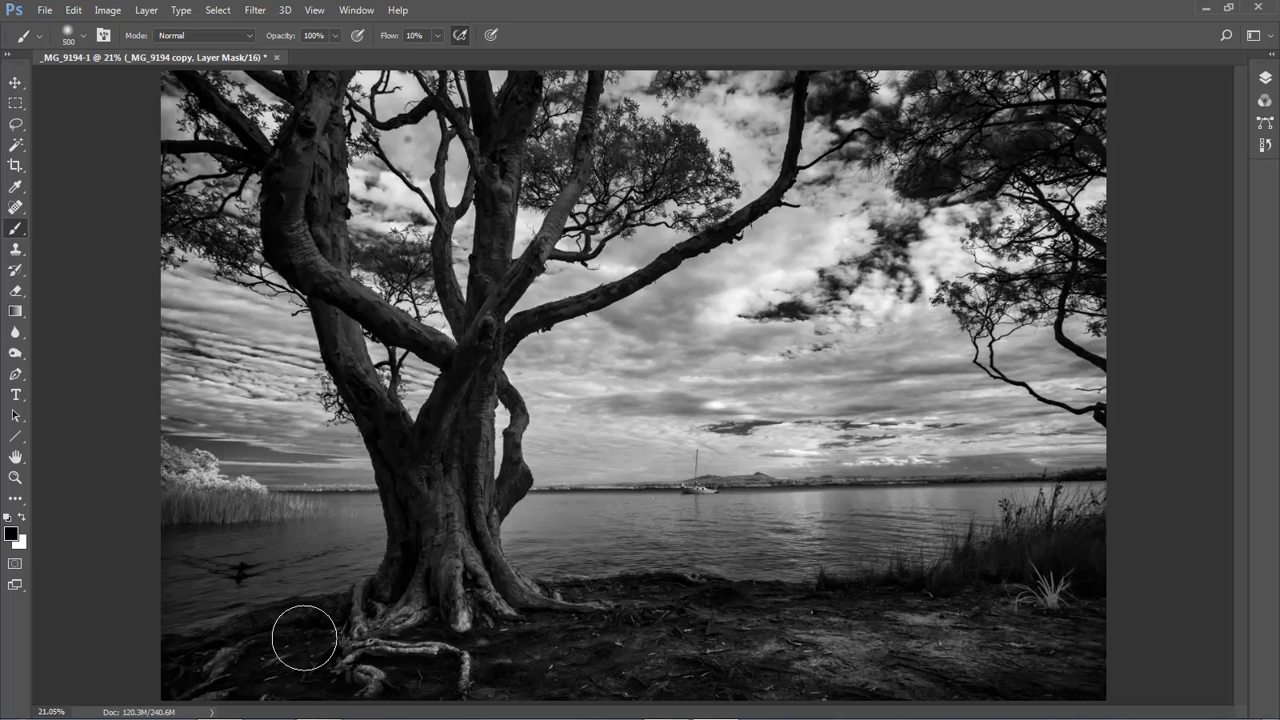
{"action": "left_click_drag", "start_coordinate": [290, 647], "coordinate": [281, 638]}
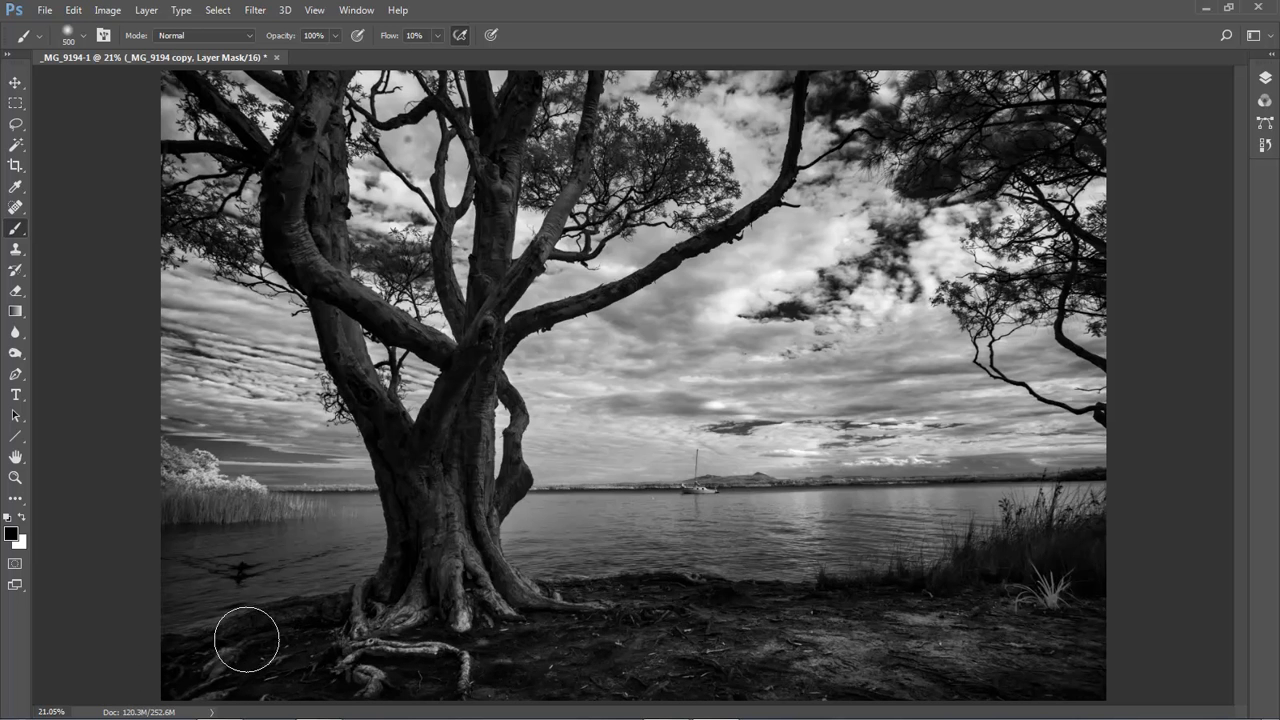
Paint black on the mask over the exposed roots, tree base and lower trunk with a 175 px brush to brighten them
{"action": "left_click_drag", "start_coordinate": [157, 439], "coordinate": [547, 679]}
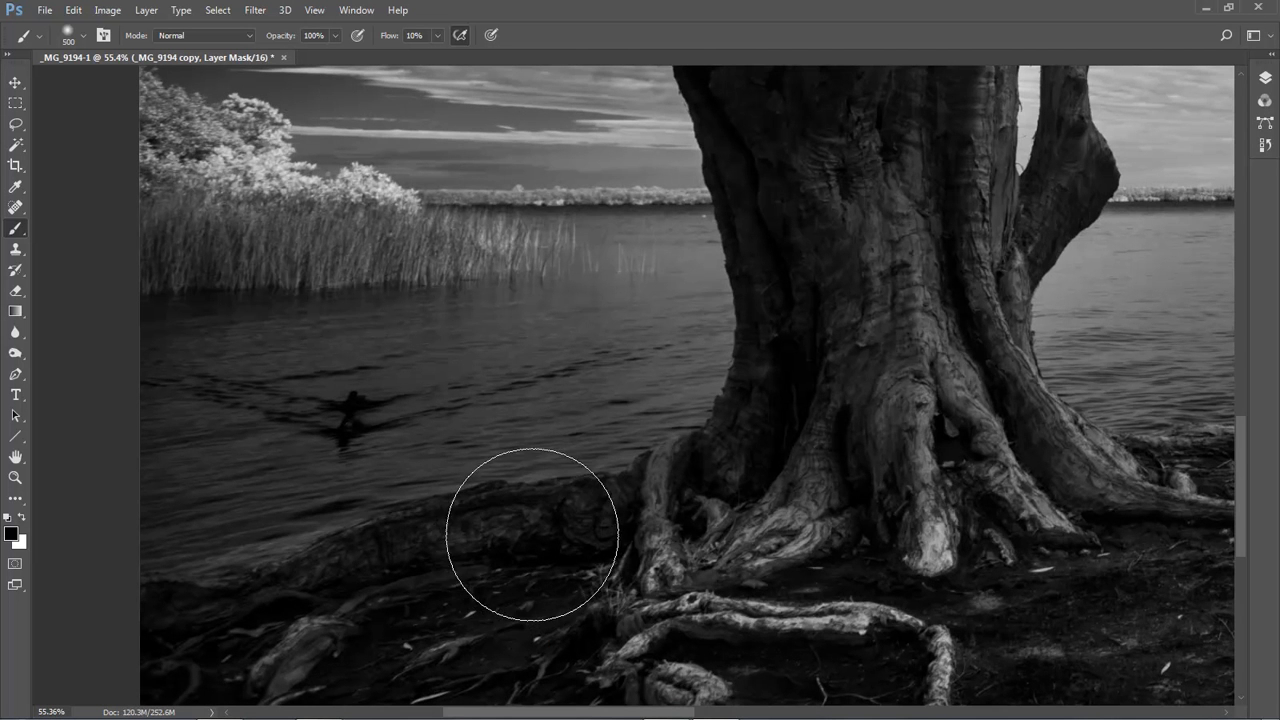
{"action": "key", "text": "bracketleft"}
{"action": "key", "text": "bracketleft"}
{"action": "key", "text": "bracketleft"}
{"action": "key", "text": "bracketleft"}
{"action": "key", "text": "bracketleft"}
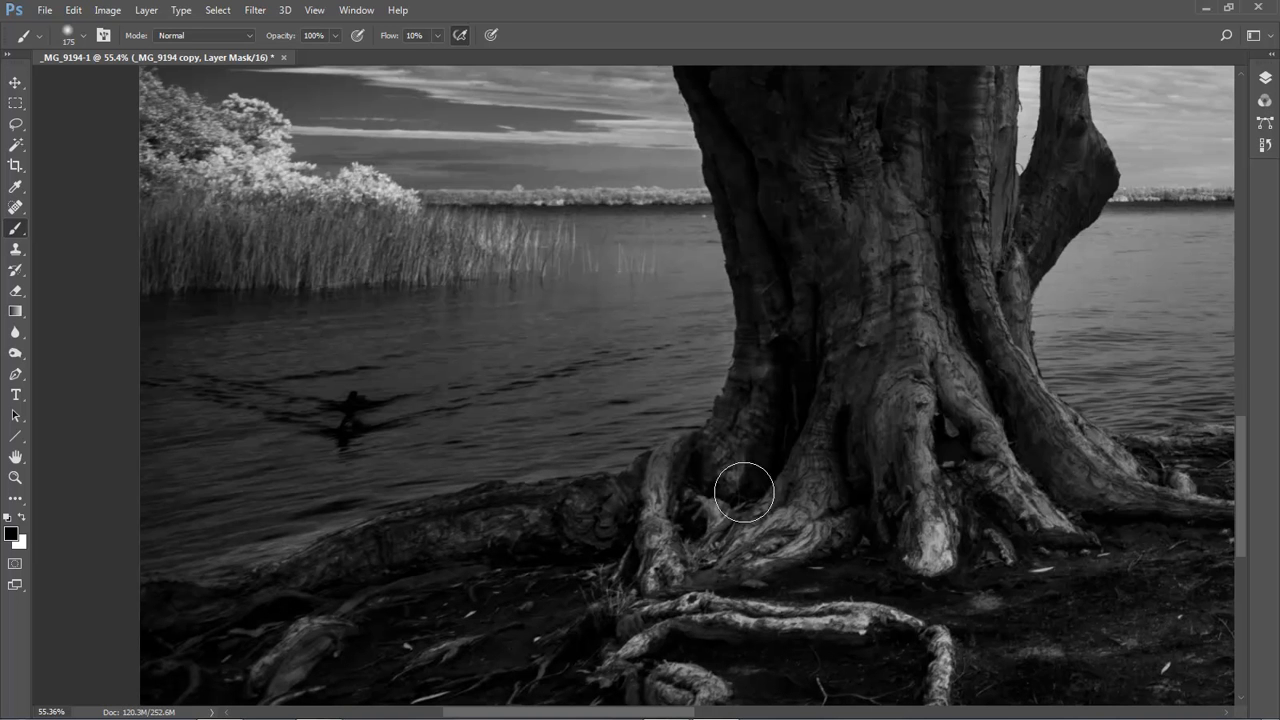
{"action": "mouse_move", "coordinate": [846, 486]}
{"action": "left_mouse_down"}
{"action": "mouse_move", "coordinate": [874, 200]}
{"action": "mouse_move", "coordinate": [946, 277]}
{"action": "mouse_move", "coordinate": [969, 222]}
{"action": "left_mouse_up"}
{"action": "mouse_move", "coordinate": [1036, 464]}
{"action": "left_mouse_down"}
{"action": "mouse_move", "coordinate": [1085, 483]}
{"action": "mouse_move", "coordinate": [1030, 460]}
{"action": "left_mouse_up"}
{"action": "key", "text": "space"}
{"action": "mouse_move", "coordinate": [932, 260]}
{"action": "left_mouse_down"}
{"action": "mouse_move", "coordinate": [773, 528]}
{"action": "mouse_move", "coordinate": [710, 567]}
{"action": "left_mouse_up"}
{"action": "left_click_drag", "start_coordinate": [669, 409], "coordinate": [591, 460]}
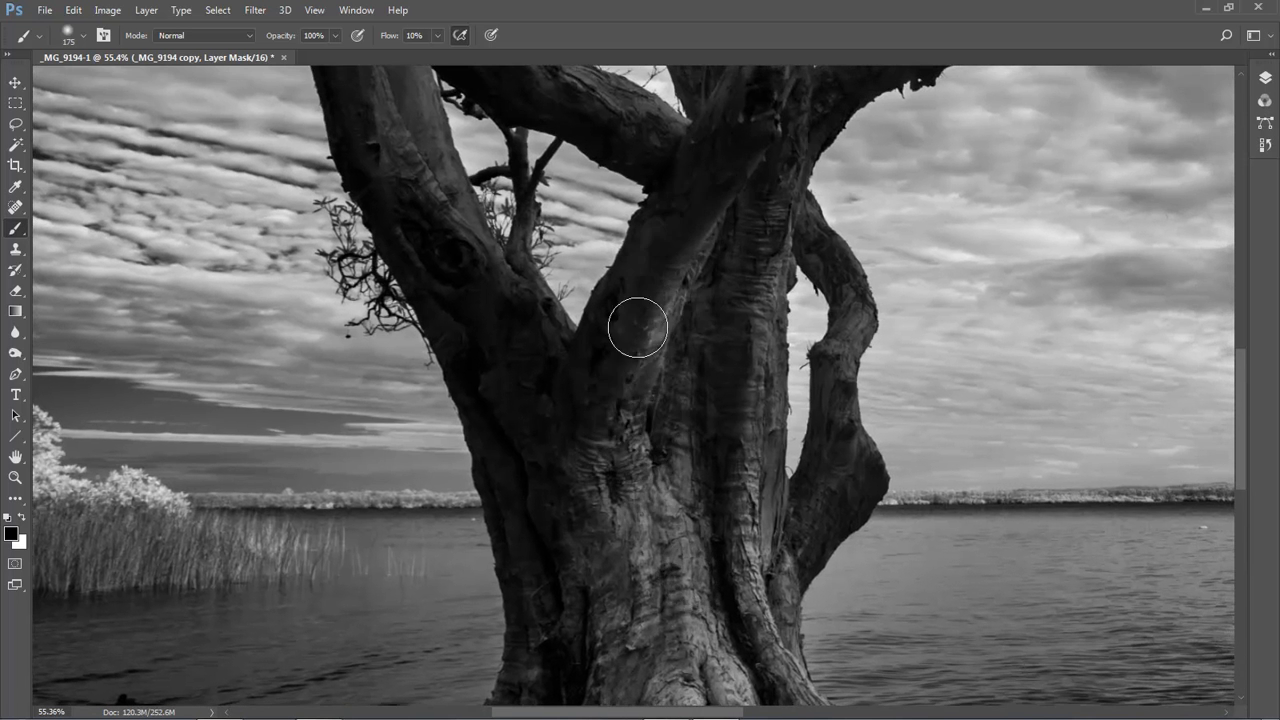
{"action": "mouse_move", "coordinate": [743, 216]}
{"action": "left_mouse_down"}
{"action": "mouse_move", "coordinate": [721, 467]}
{"action": "mouse_move", "coordinate": [742, 400]}
{"action": "mouse_move", "coordinate": [742, 545]}
{"action": "mouse_move", "coordinate": [733, 424]}
{"action": "mouse_move", "coordinate": [750, 511]}
{"action": "mouse_move", "coordinate": [751, 266]}
{"action": "mouse_move", "coordinate": [727, 325]}
{"action": "mouse_move", "coordinate": [744, 198]}
{"action": "mouse_move", "coordinate": [691, 363]}
{"action": "mouse_move", "coordinate": [597, 484]}
{"action": "mouse_move", "coordinate": [524, 412]}
{"action": "mouse_move", "coordinate": [574, 441]}
{"action": "left_mouse_up"}
Set the brush flow to 20% and its size to 100 px, and brighten the trunk and its lower forks on the mask
{"action": "key", "text": "shift+2"}
{"action": "key", "text": "bracketleft"}
{"action": "key", "text": "bracketleft"}
{"action": "key", "text": "bracketleft"}
{"action": "mouse_move", "coordinate": [775, 562]}
{"action": "left_mouse_down"}
{"action": "mouse_move", "coordinate": [764, 562]}
{"action": "mouse_move", "coordinate": [822, 536]}
{"action": "mouse_move", "coordinate": [831, 434]}
{"action": "mouse_move", "coordinate": [831, 254]}
{"action": "mouse_move", "coordinate": [794, 206]}
{"action": "mouse_move", "coordinate": [850, 300]}
{"action": "mouse_move", "coordinate": [843, 441]}
{"action": "left_mouse_up"}
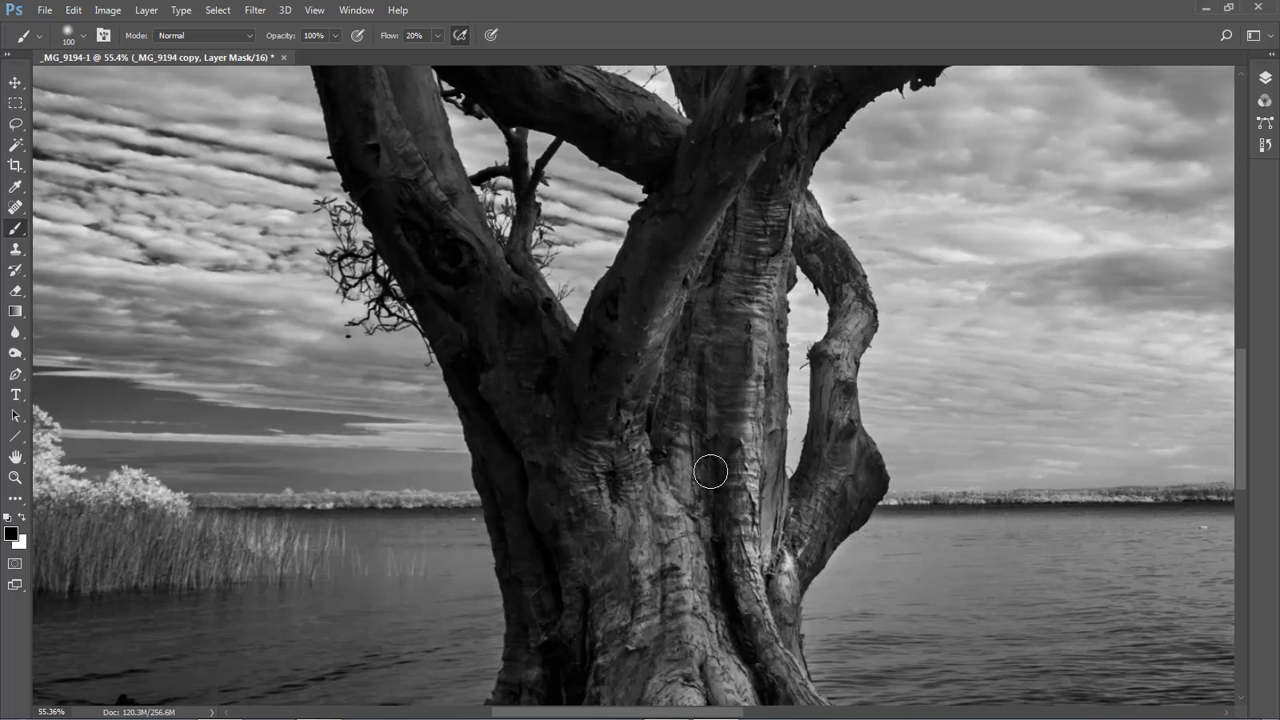
{"action": "mouse_move", "coordinate": [638, 269]}
{"action": "left_mouse_down"}
{"action": "mouse_move", "coordinate": [733, 193]}
{"action": "mouse_move", "coordinate": [524, 410]}
{"action": "mouse_move", "coordinate": [475, 335]}
{"action": "mouse_move", "coordinate": [416, 170]}
{"action": "mouse_move", "coordinate": [500, 492]}
{"action": "left_mouse_up"}
{"action": "left_click_drag", "start_coordinate": [428, 402], "coordinate": [468, 514]}
{"action": "mouse_move", "coordinate": [491, 560]}
{"action": "left_mouse_down"}
{"action": "mouse_move", "coordinate": [383, 231]}
{"action": "mouse_move", "coordinate": [428, 355]}
{"action": "mouse_move", "coordinate": [438, 223]}
{"action": "mouse_move", "coordinate": [415, 209]}
{"action": "mouse_move", "coordinate": [552, 346]}
{"action": "mouse_move", "coordinate": [453, 284]}
{"action": "mouse_move", "coordinate": [630, 434]}
{"action": "mouse_move", "coordinate": [508, 357]}
{"action": "mouse_move", "coordinate": [660, 412]}
{"action": "mouse_move", "coordinate": [718, 463]}
{"action": "mouse_move", "coordinate": [711, 433]}
{"action": "mouse_move", "coordinate": [656, 405]}
{"action": "mouse_move", "coordinate": [771, 498]}
{"action": "mouse_move", "coordinate": [674, 449]}
{"action": "left_mouse_up"}
{"action": "mouse_move", "coordinate": [355, 504]}
{"action": "left_mouse_down"}
{"action": "mouse_move", "coordinate": [299, 540]}
{"action": "mouse_move", "coordinate": [351, 522]}
{"action": "mouse_move", "coordinate": [288, 576]}
{"action": "mouse_move", "coordinate": [441, 520]}
{"action": "mouse_move", "coordinate": [300, 591]}
{"action": "mouse_move", "coordinate": [438, 604]}
{"action": "mouse_move", "coordinate": [367, 640]}
{"action": "mouse_move", "coordinate": [268, 613]}
{"action": "left_mouse_up"}
Paint white on the mask along the outer edge of the left limb to restore the darker version, and return to black
{"action": "left_click", "coordinate": [23, 518]}
{"action": "mouse_move", "coordinate": [370, 460]}
{"action": "left_mouse_down"}
{"action": "mouse_move", "coordinate": [436, 615]}
{"action": "mouse_move", "coordinate": [456, 605]}
{"action": "mouse_move", "coordinate": [357, 466]}
{"action": "mouse_move", "coordinate": [297, 589]}
{"action": "mouse_move", "coordinate": [276, 561]}
{"action": "left_mouse_up"}
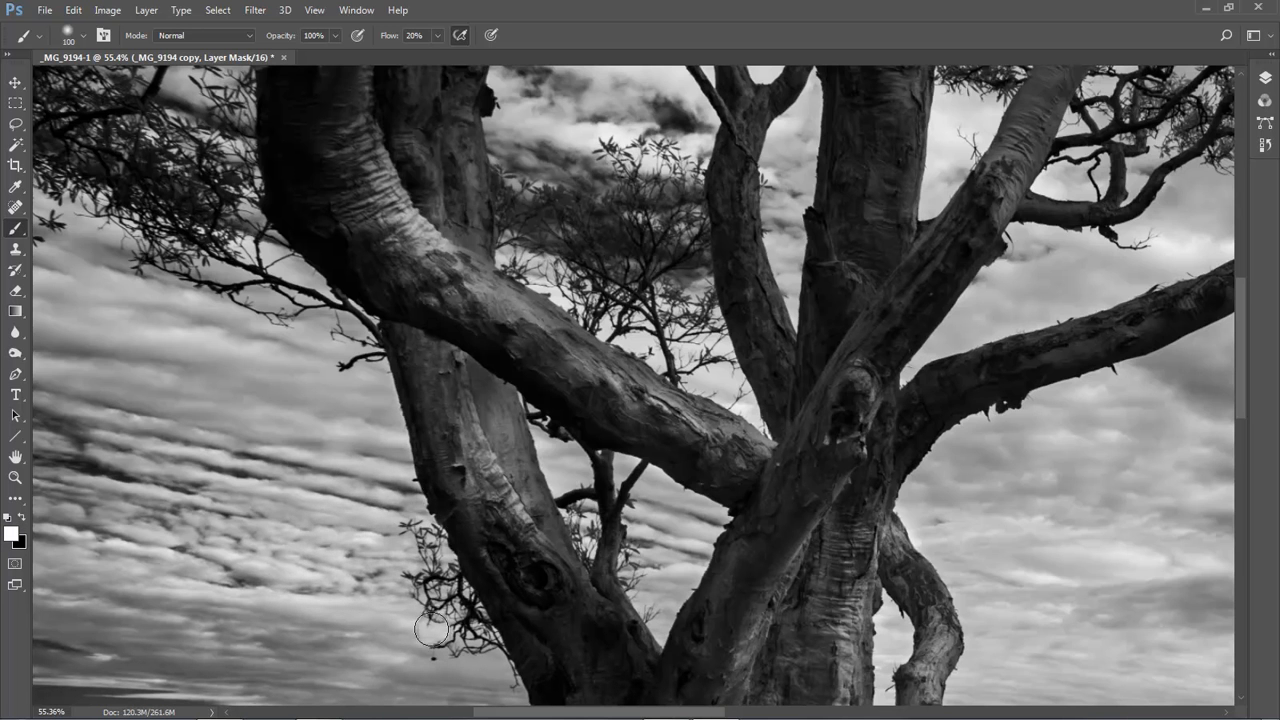
{"action": "left_click", "coordinate": [22, 516]}
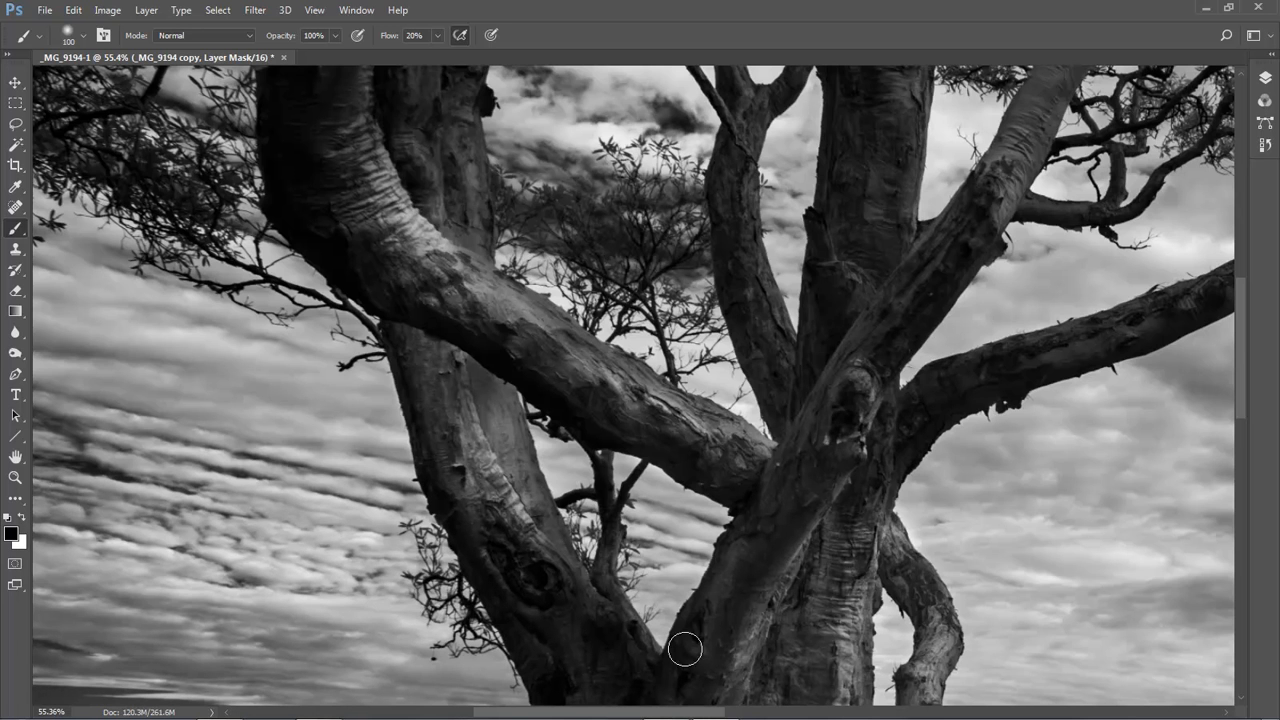
Paint black on the mask over the upper trunks and thick branches with the 100 px brush at 20% flow
{"action": "mouse_move", "coordinate": [834, 443]}
{"action": "left_mouse_down"}
{"action": "mouse_move", "coordinate": [838, 226]}
{"action": "mouse_move", "coordinate": [830, 432]}
{"action": "mouse_move", "coordinate": [873, 230]}
{"action": "mouse_move", "coordinate": [854, 465]}
{"action": "mouse_move", "coordinate": [858, 386]}
{"action": "mouse_move", "coordinate": [912, 284]}
{"action": "mouse_move", "coordinate": [976, 225]}
{"action": "mouse_move", "coordinate": [945, 278]}
{"action": "mouse_move", "coordinate": [950, 211]}
{"action": "left_mouse_up"}
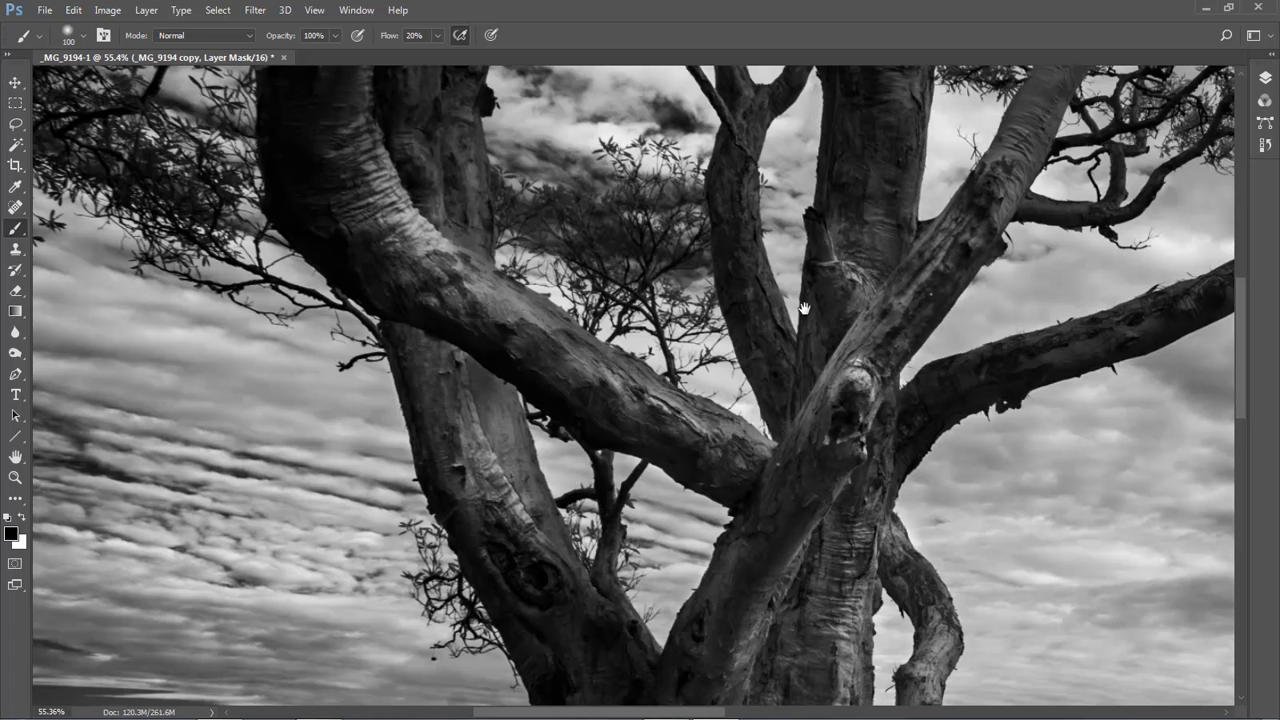
{"action": "left_click_drag", "start_coordinate": [797, 306], "coordinate": [713, 494]}
{"action": "mouse_move", "coordinate": [306, 175]}
{"action": "left_mouse_down"}
{"action": "mouse_move", "coordinate": [340, 405]}
{"action": "mouse_move", "coordinate": [361, 405]}
{"action": "mouse_move", "coordinate": [376, 363]}
{"action": "left_mouse_up"}
{"action": "mouse_move", "coordinate": [367, 167]}
{"action": "left_mouse_down"}
{"action": "mouse_move", "coordinate": [291, 159]}
{"action": "mouse_move", "coordinate": [237, 383]}
{"action": "left_mouse_up"}
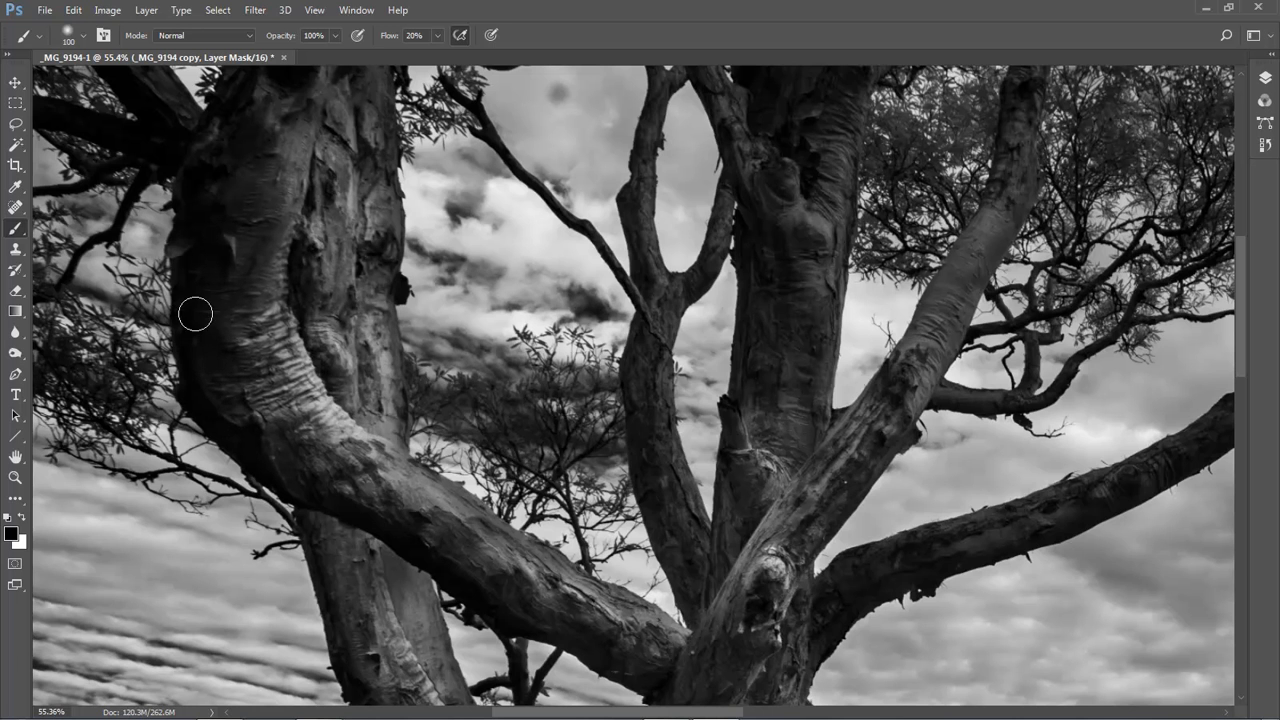
{"action": "mouse_move", "coordinate": [219, 162]}
{"action": "left_mouse_down"}
{"action": "mouse_move", "coordinate": [209, 151]}
{"action": "mouse_move", "coordinate": [234, 303]}
{"action": "mouse_move", "coordinate": [332, 88]}
{"action": "mouse_move", "coordinate": [372, 110]}
{"action": "left_mouse_up"}
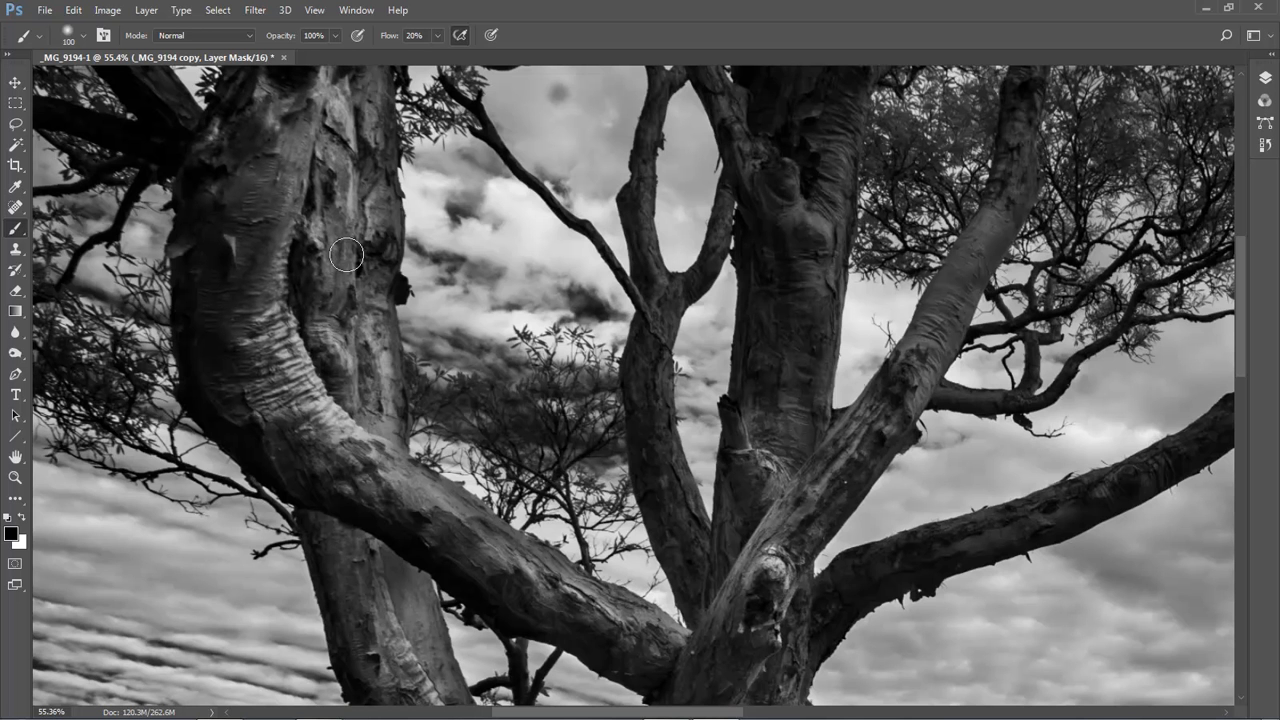
{"action": "mouse_move", "coordinate": [342, 239]}
{"action": "left_mouse_down"}
{"action": "mouse_move", "coordinate": [305, 436]}
{"action": "mouse_move", "coordinate": [329, 442]}
{"action": "mouse_move", "coordinate": [331, 461]}
{"action": "mouse_move", "coordinate": [361, 424]}
{"action": "mouse_move", "coordinate": [378, 455]}
{"action": "left_mouse_up"}
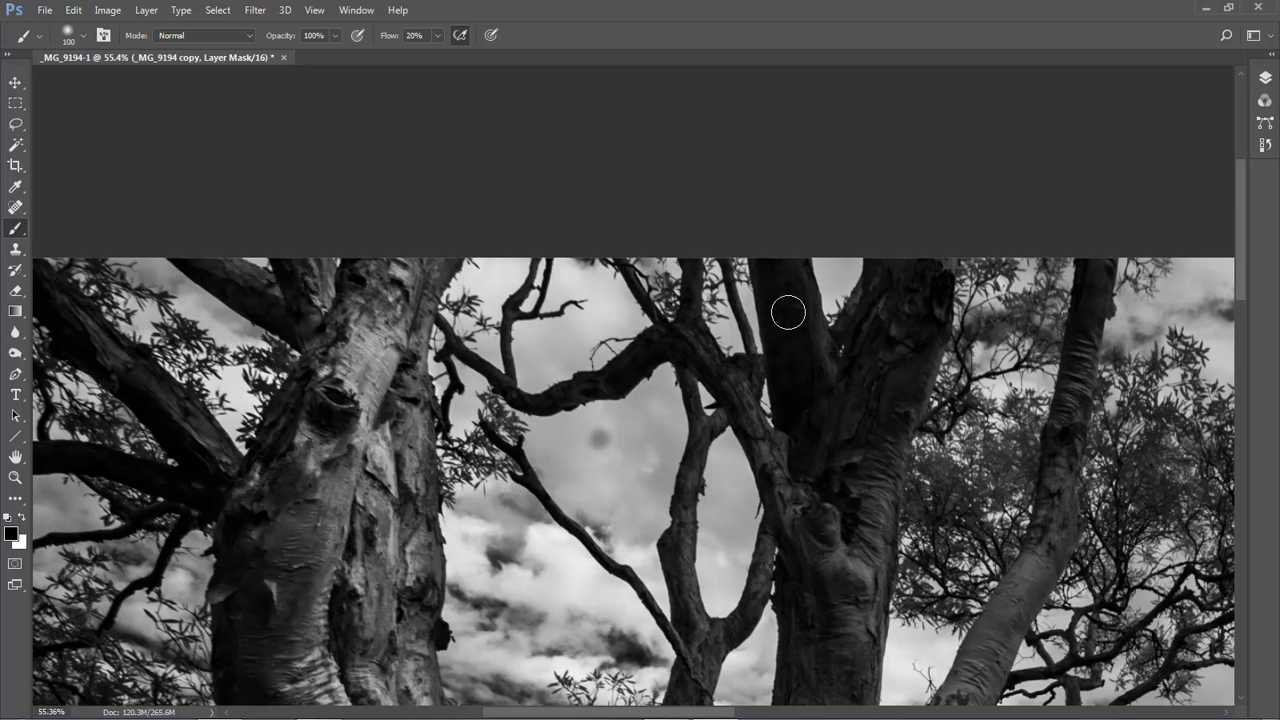
{"action": "left_click_drag", "start_coordinate": [872, 371], "coordinate": [534, 289]}
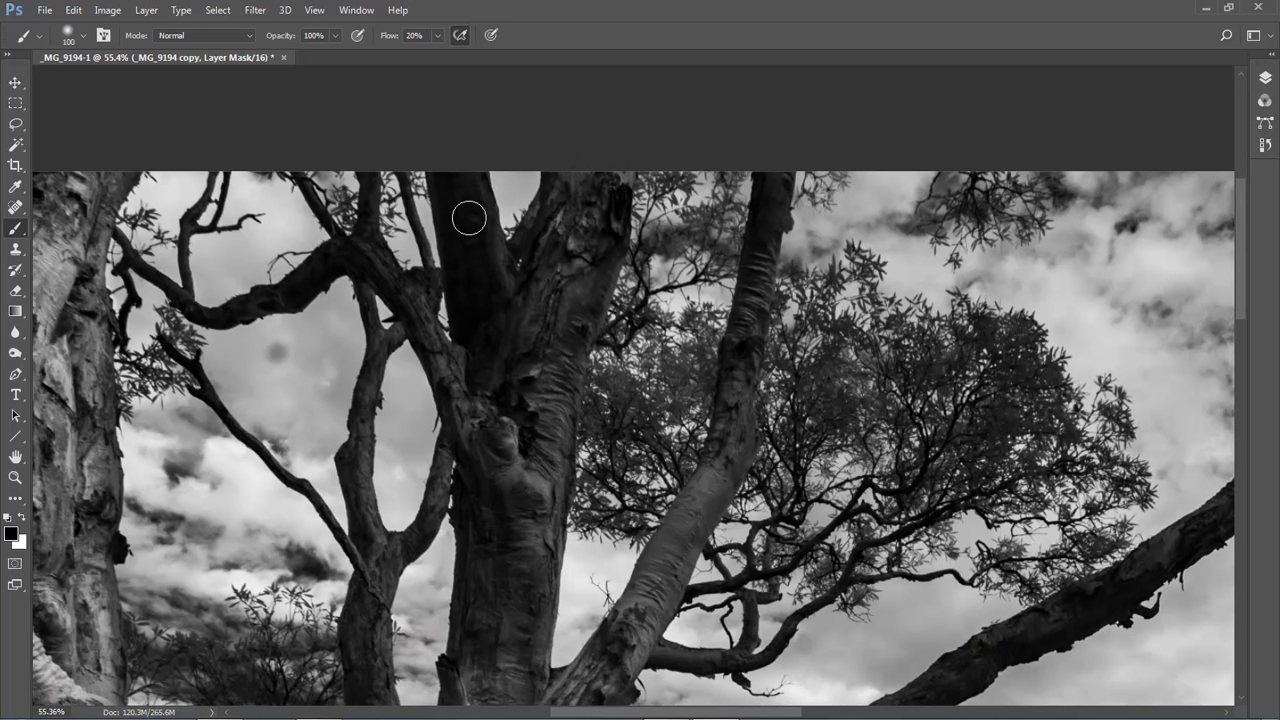
{"action": "mouse_move", "coordinate": [509, 429]}
{"action": "left_mouse_down"}
{"action": "mouse_move", "coordinate": [494, 457]}
{"action": "mouse_move", "coordinate": [497, 603]}
{"action": "mouse_move", "coordinate": [506, 470]}
{"action": "mouse_move", "coordinate": [548, 404]}
{"action": "mouse_move", "coordinate": [491, 657]}
{"action": "mouse_move", "coordinate": [469, 603]}
{"action": "mouse_move", "coordinate": [491, 691]}
{"action": "mouse_move", "coordinate": [513, 625]}
{"action": "left_mouse_up"}
{"action": "scroll", "coordinate": [486, 629], "scroll_direction": "down", "scroll_amount": 3}
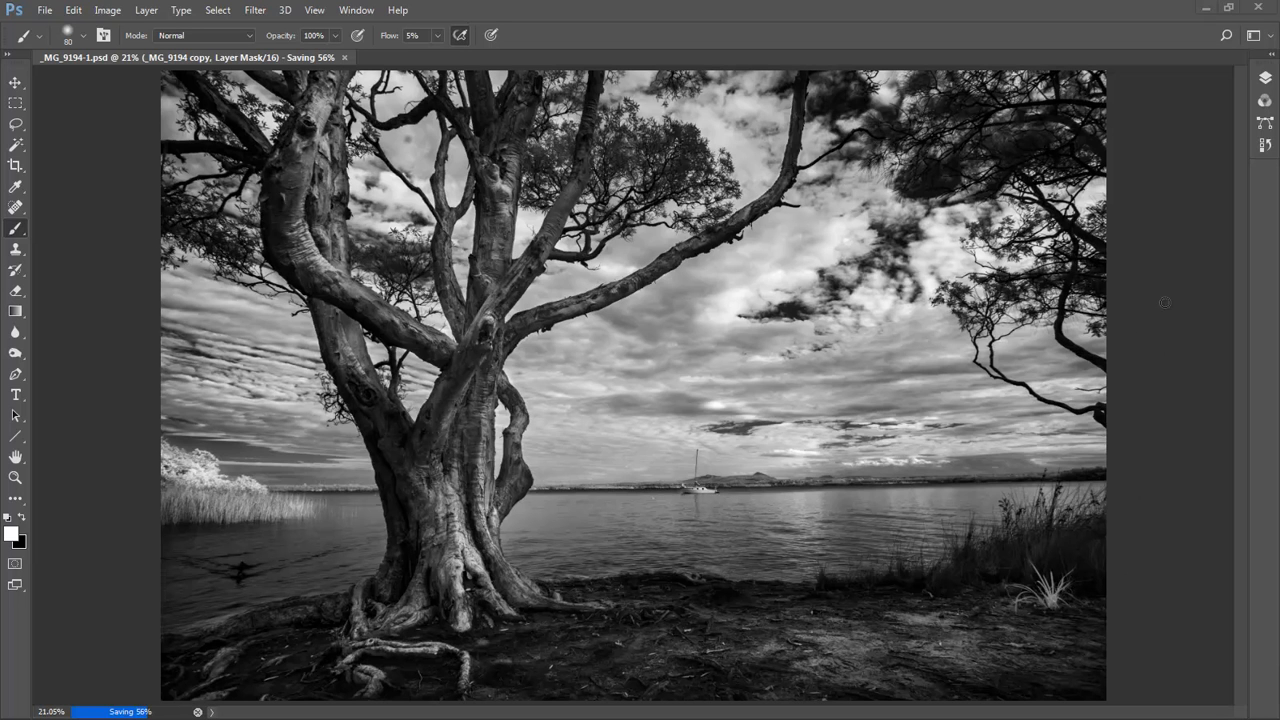
Merge the visible layers into one layer
{"action": "left_click", "coordinate": [1266, 79]}
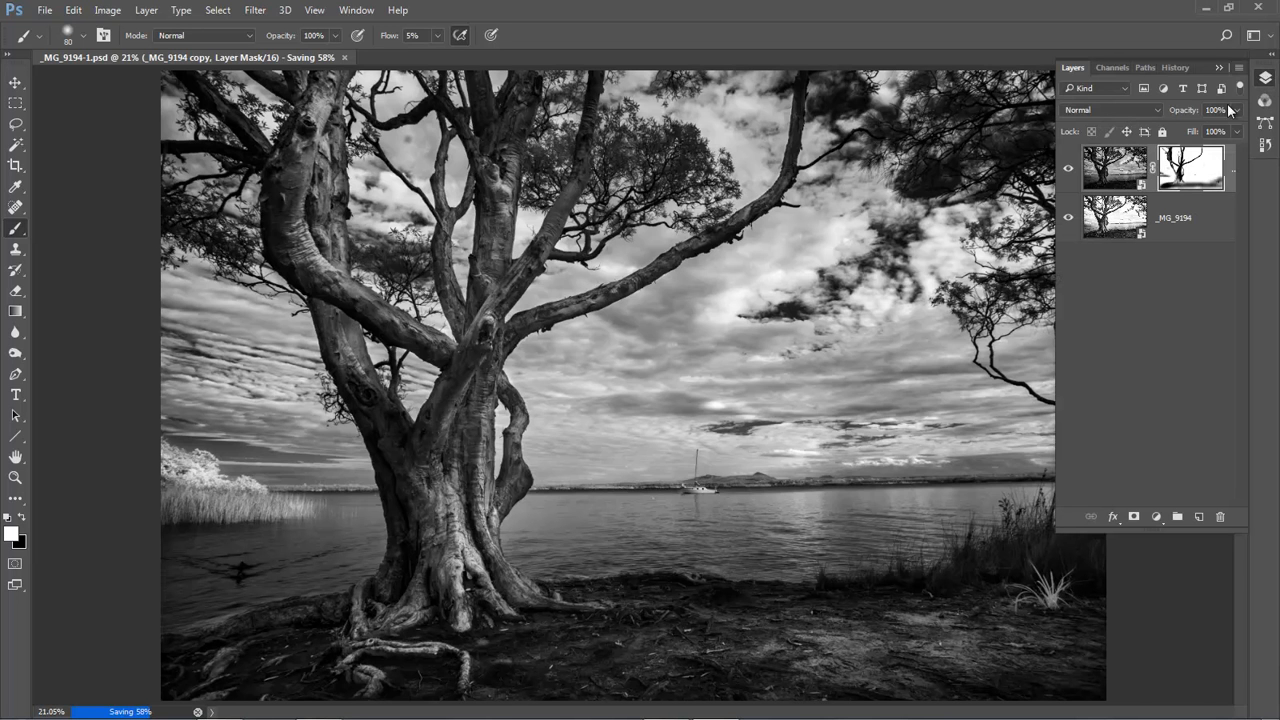
{"action": "left_click", "coordinate": [1239, 69]}
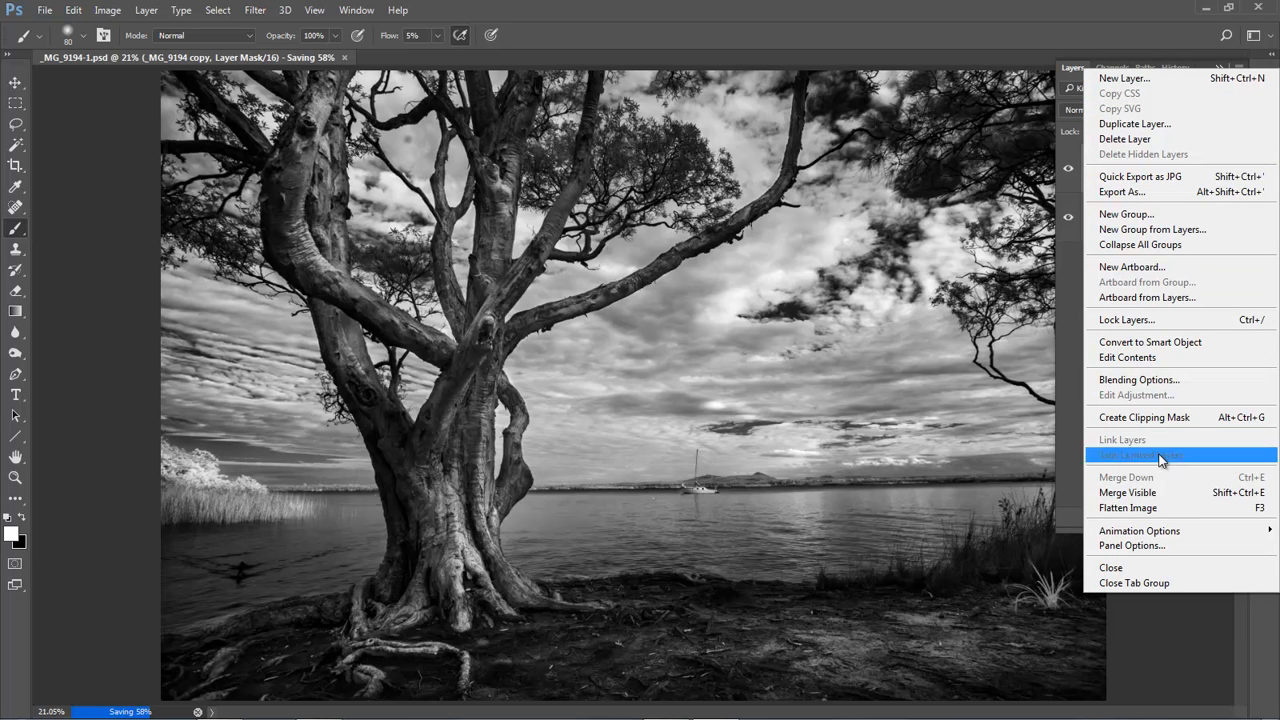
{"action": "left_click", "coordinate": [1146, 493]}
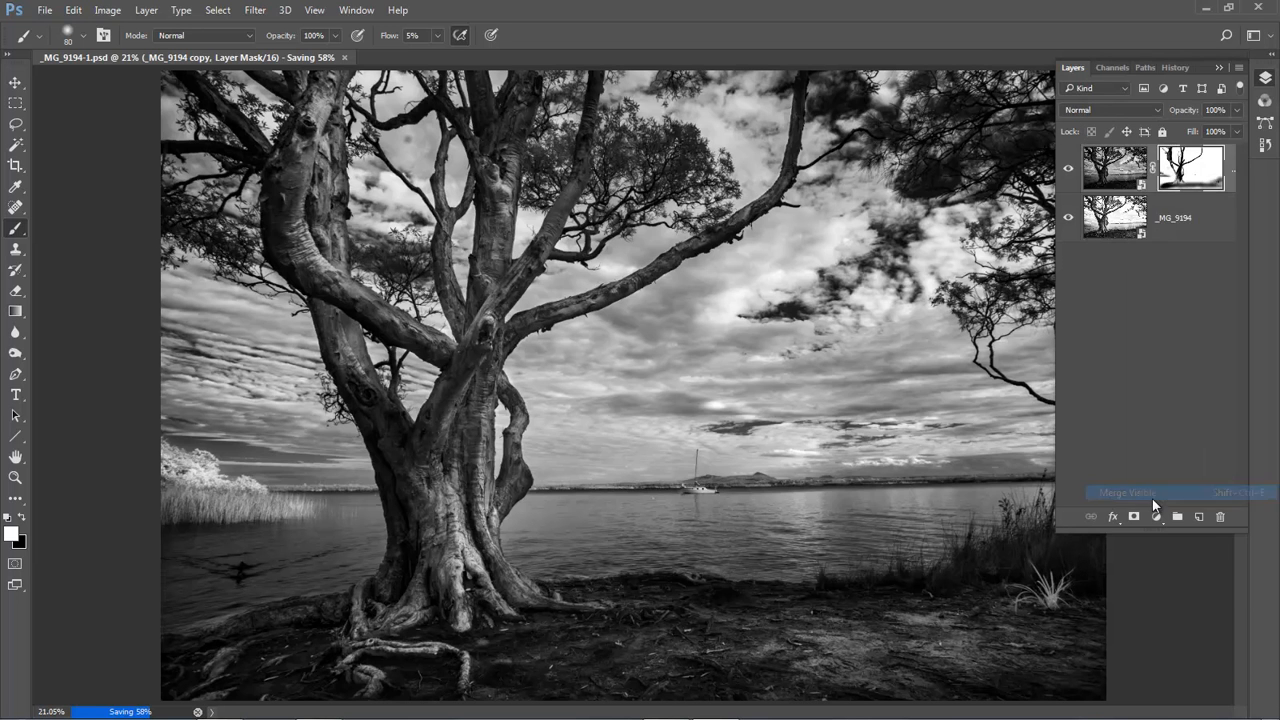
{"action": "left_click", "coordinate": [1021, 34]}
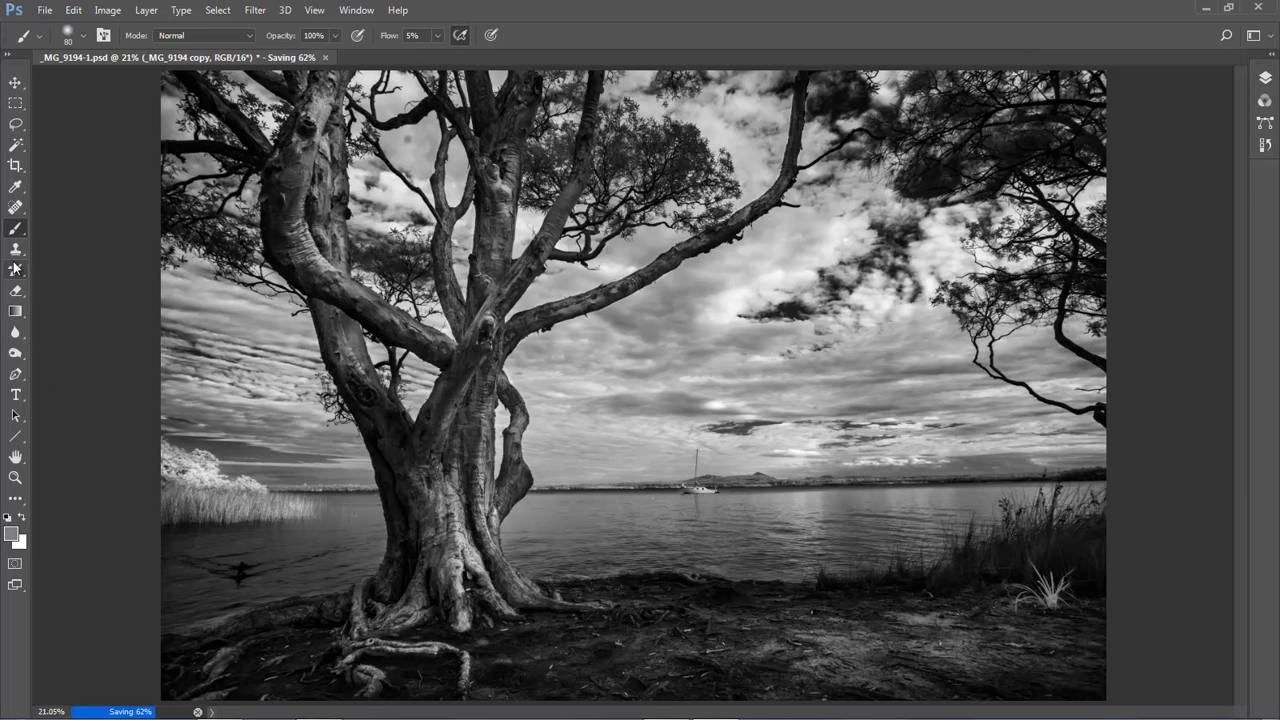
Remove the bright specks from the ground around the spiky plant with a 30 px Content-Aware Spot Healing Brush
{"action": "left_click", "coordinate": [14, 210]}
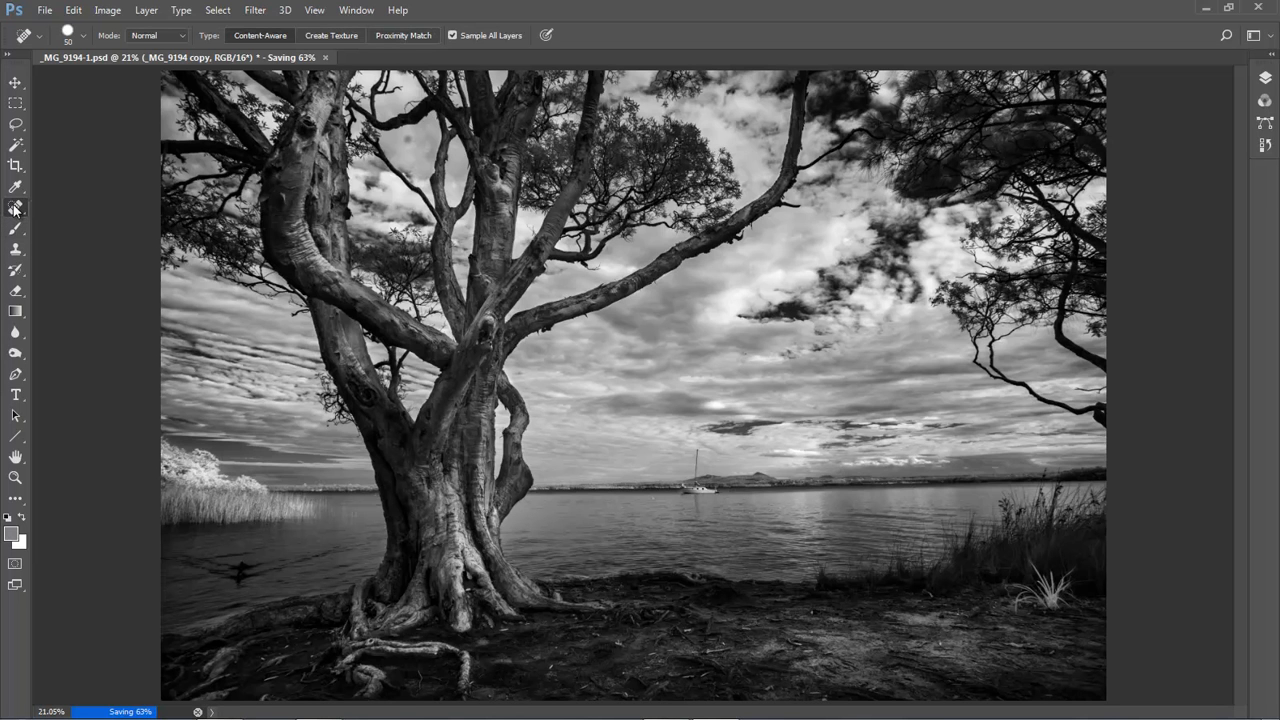
{"action": "left_click", "coordinate": [54, 208]}
{"action": "mouse_move", "coordinate": [810, 531]}
{"action": "left_mouse_down"}
{"action": "mouse_move", "coordinate": [917, 637]}
{"action": "mouse_move", "coordinate": [1118, 708]}
{"action": "left_mouse_up"}
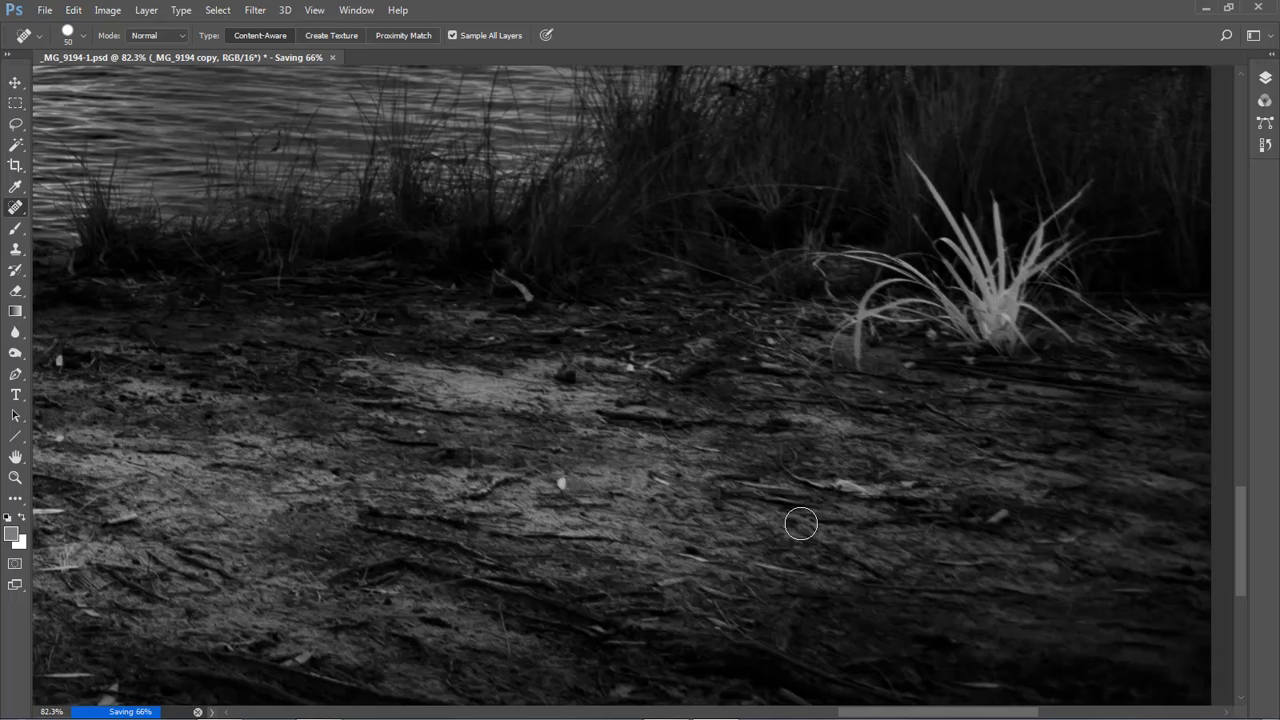
{"action": "key", "text": "bracketleft"}
{"action": "key", "text": "bracketleft"}
{"action": "key", "text": "bracketleft"}
{"action": "left_click", "coordinate": [562, 486]}
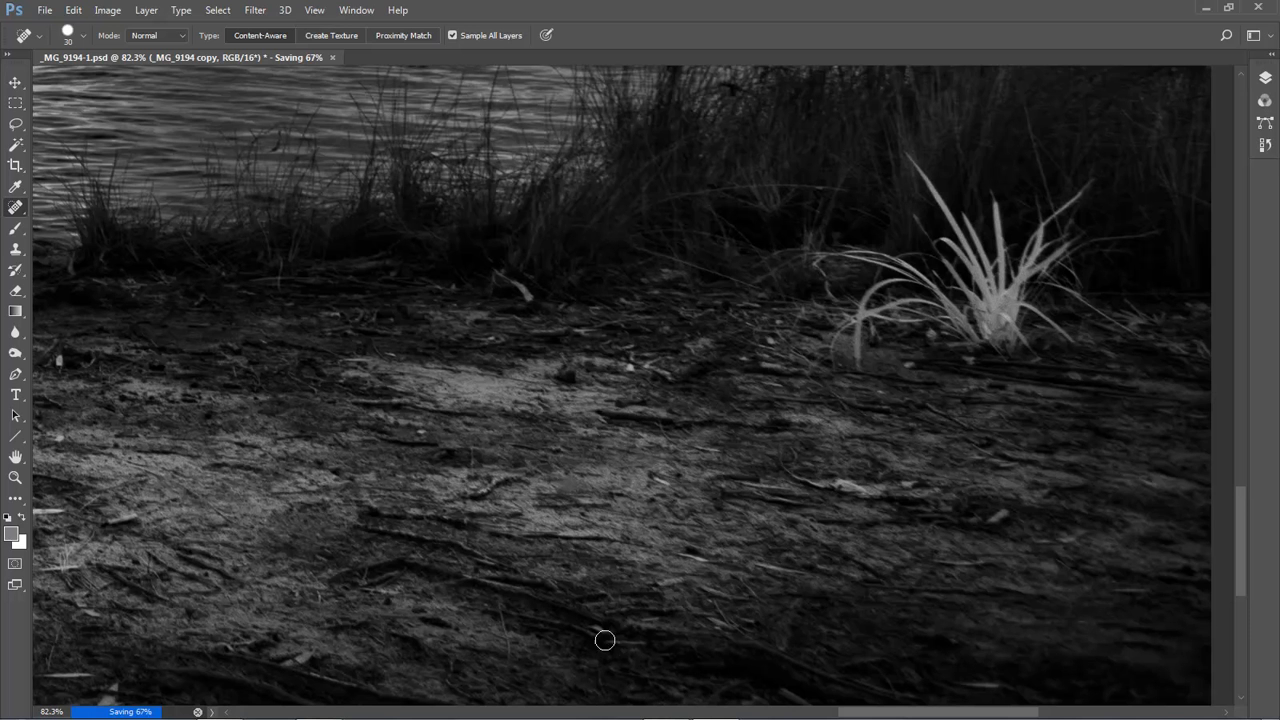
{"action": "left_click", "coordinate": [997, 517]}
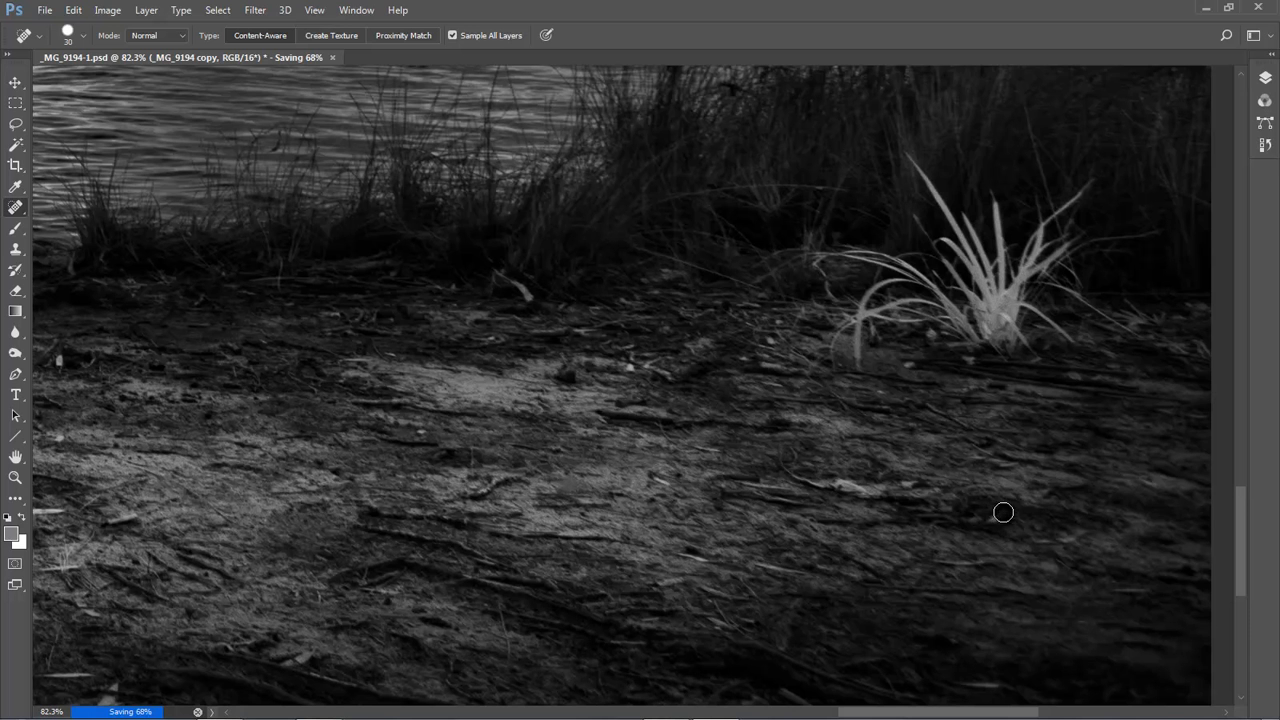
{"action": "left_click", "coordinate": [911, 358]}
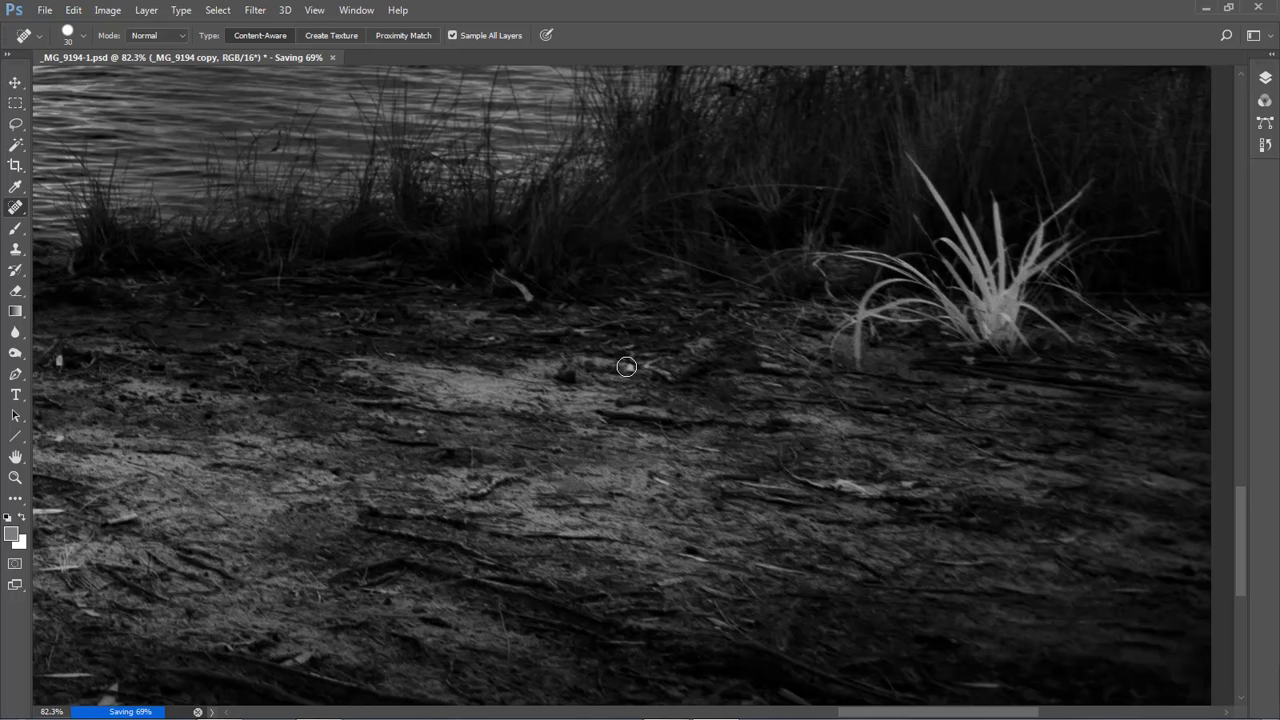
{"action": "left_click", "coordinate": [526, 296]}
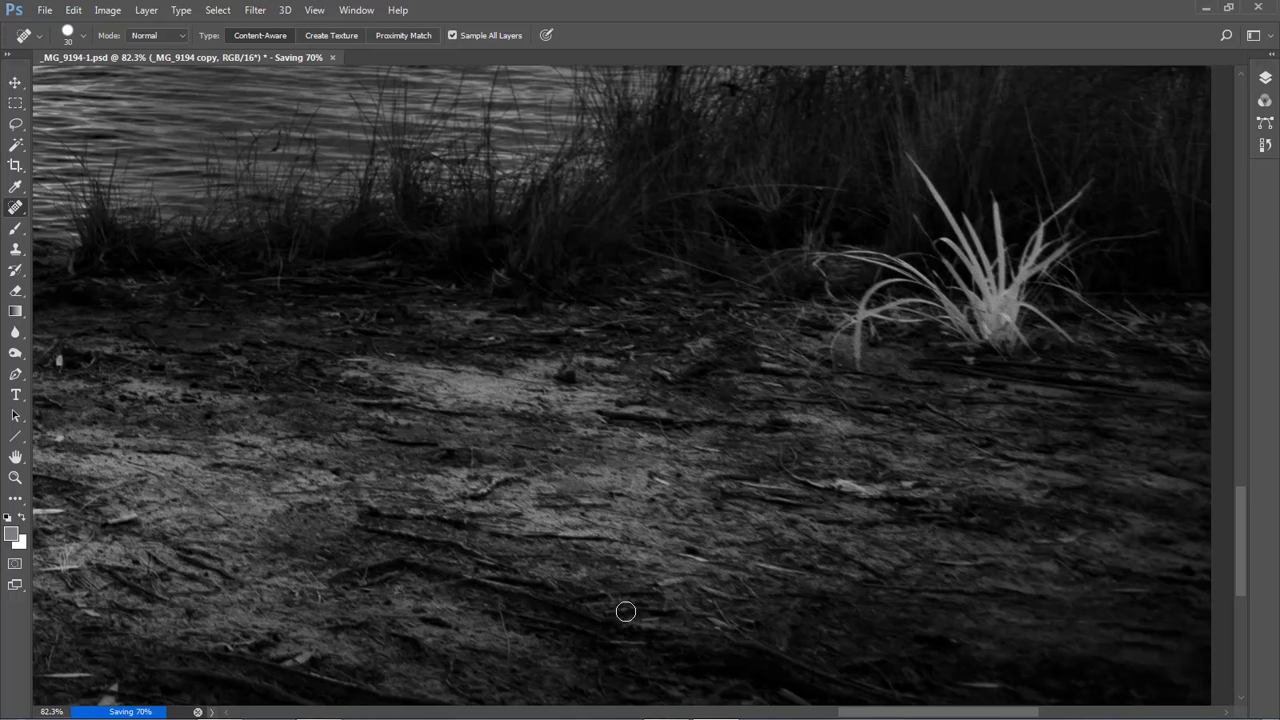
Heal away the pale leaves and twigs on the central foreground ground, reducing the brush to 15 px for finer spots
{"action": "left_click_drag", "start_coordinate": [302, 521], "coordinate": [918, 459]}
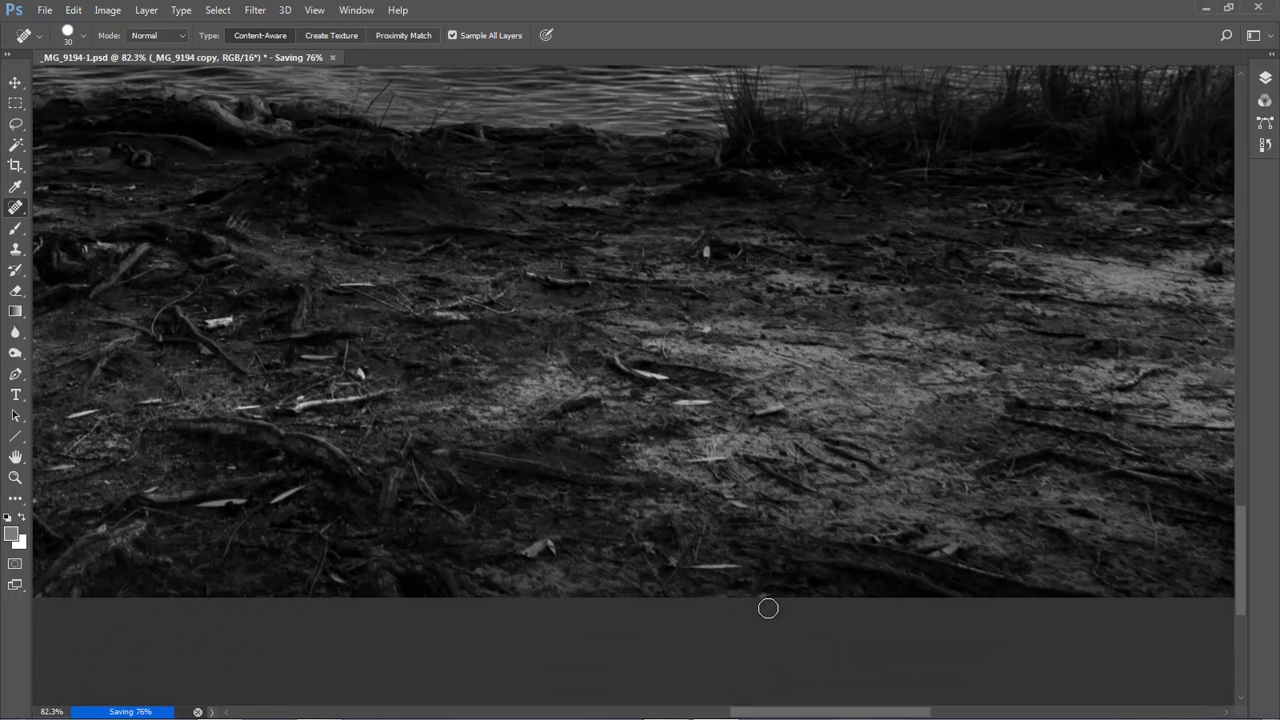
{"action": "left_click_drag", "start_coordinate": [736, 567], "coordinate": [692, 567]}
{"action": "left_click", "coordinate": [737, 505]}
{"action": "left_click_drag", "start_coordinate": [551, 549], "coordinate": [530, 554]}
{"action": "left_click", "coordinate": [707, 252]}
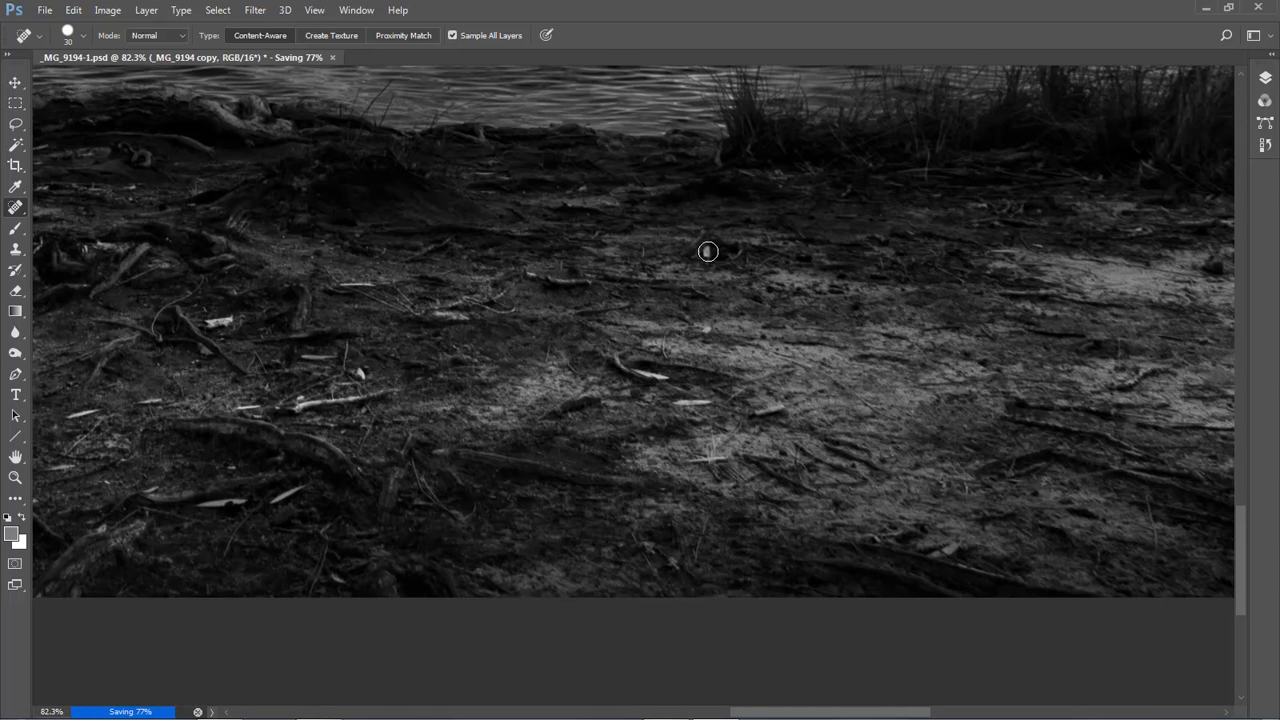
{"action": "left_click", "coordinate": [708, 329]}
{"action": "left_click_drag", "start_coordinate": [701, 403], "coordinate": [716, 403]}
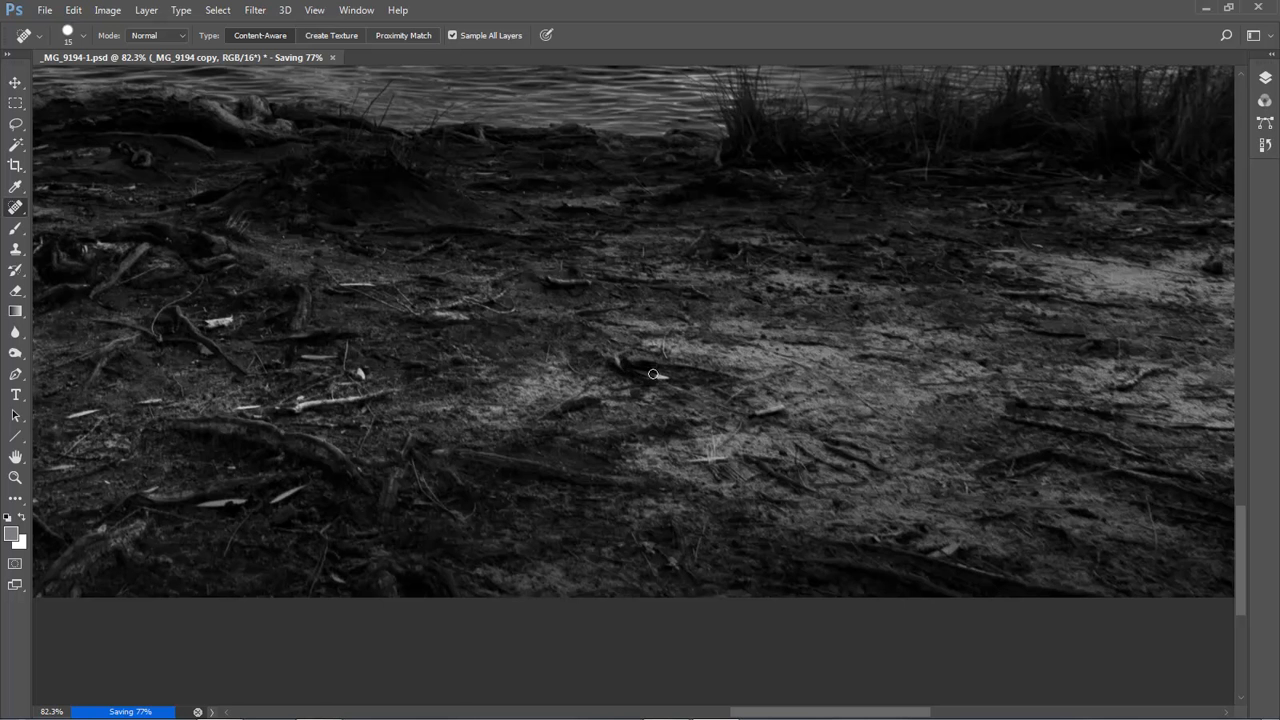
{"action": "left_click_drag", "start_coordinate": [710, 457], "coordinate": [726, 457]}
Heal the bright sticks and leaves on the ground nearer the tree with a 20 px brush, and check the whole image
{"action": "left_click_drag", "start_coordinate": [375, 394], "coordinate": [400, 389]}
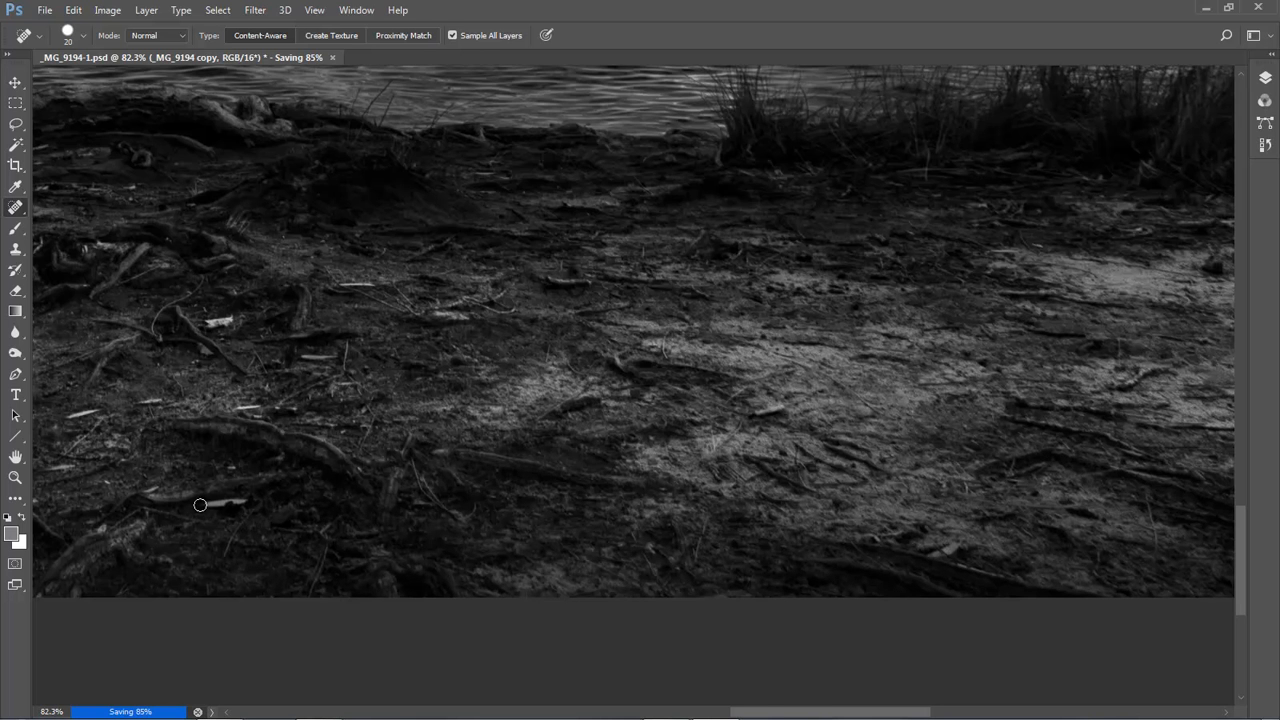
{"action": "left_click", "coordinate": [230, 320]}
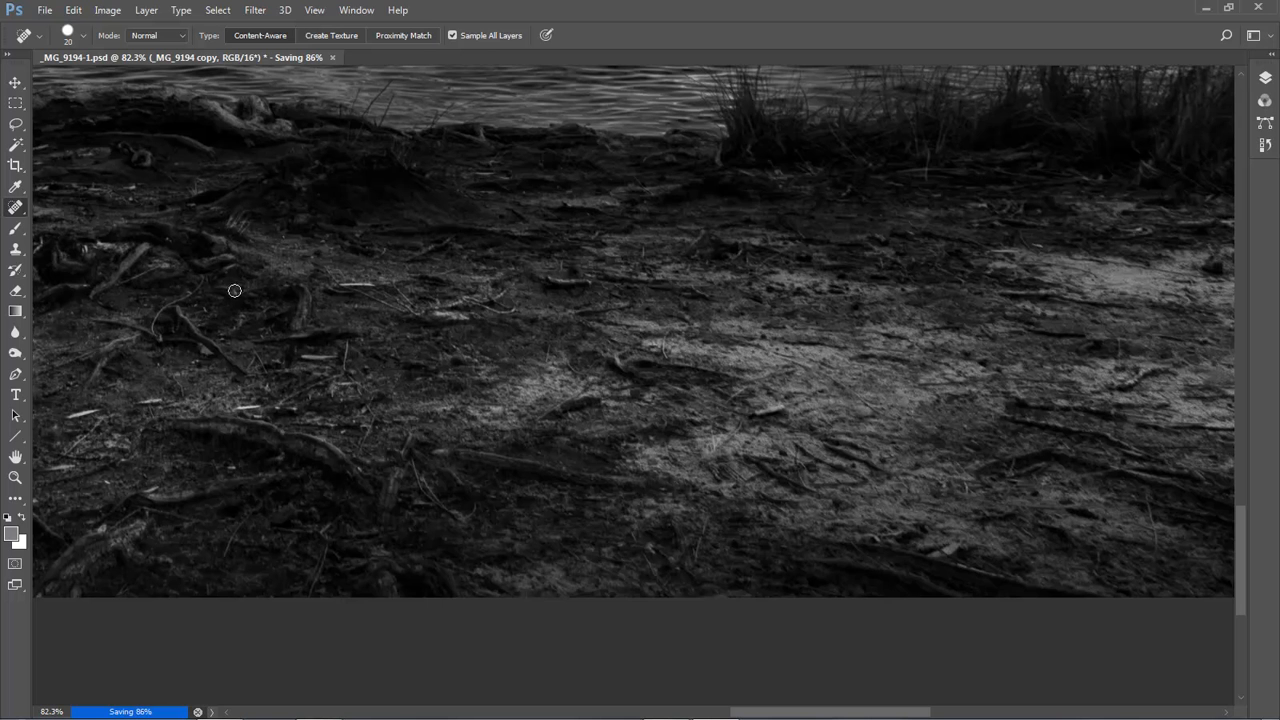
{"action": "left_click", "coordinate": [312, 357]}
{"action": "left_click_drag", "start_coordinate": [267, 411], "coordinate": [294, 409]}
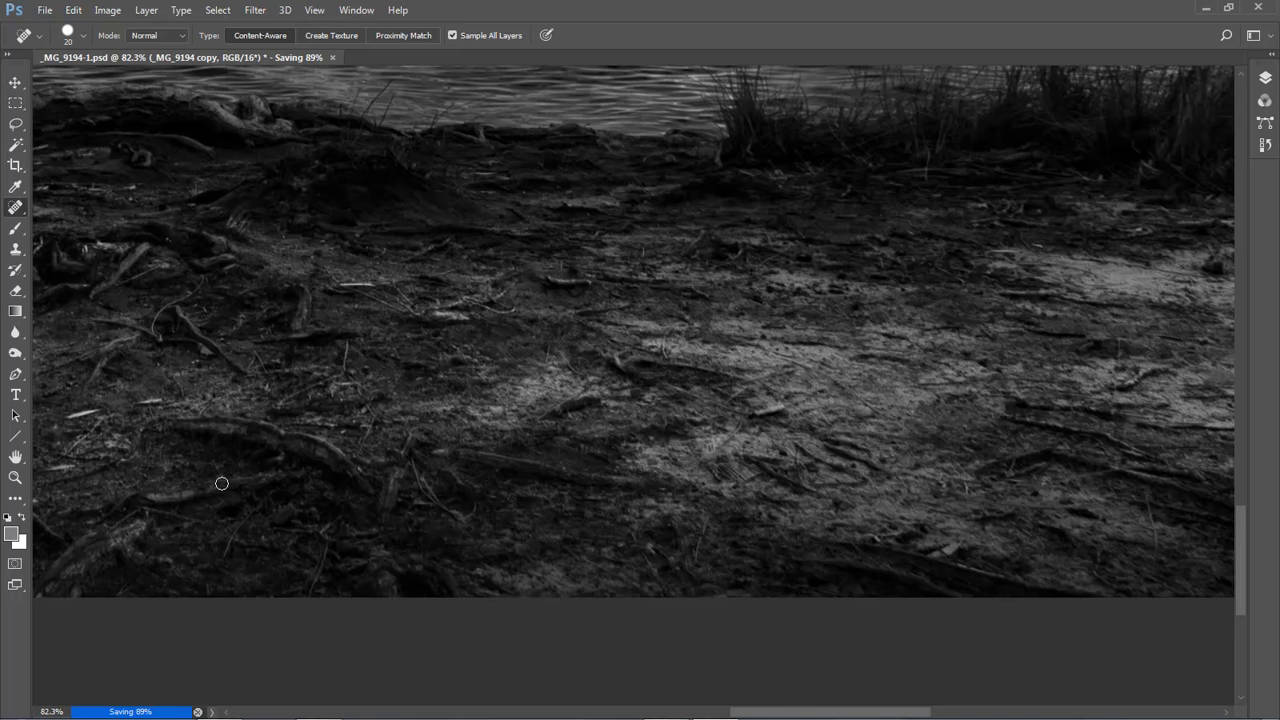
{"action": "left_click_drag", "start_coordinate": [147, 403], "coordinate": [173, 398]}
{"action": "left_click_drag", "start_coordinate": [106, 248], "coordinate": [84, 248]}
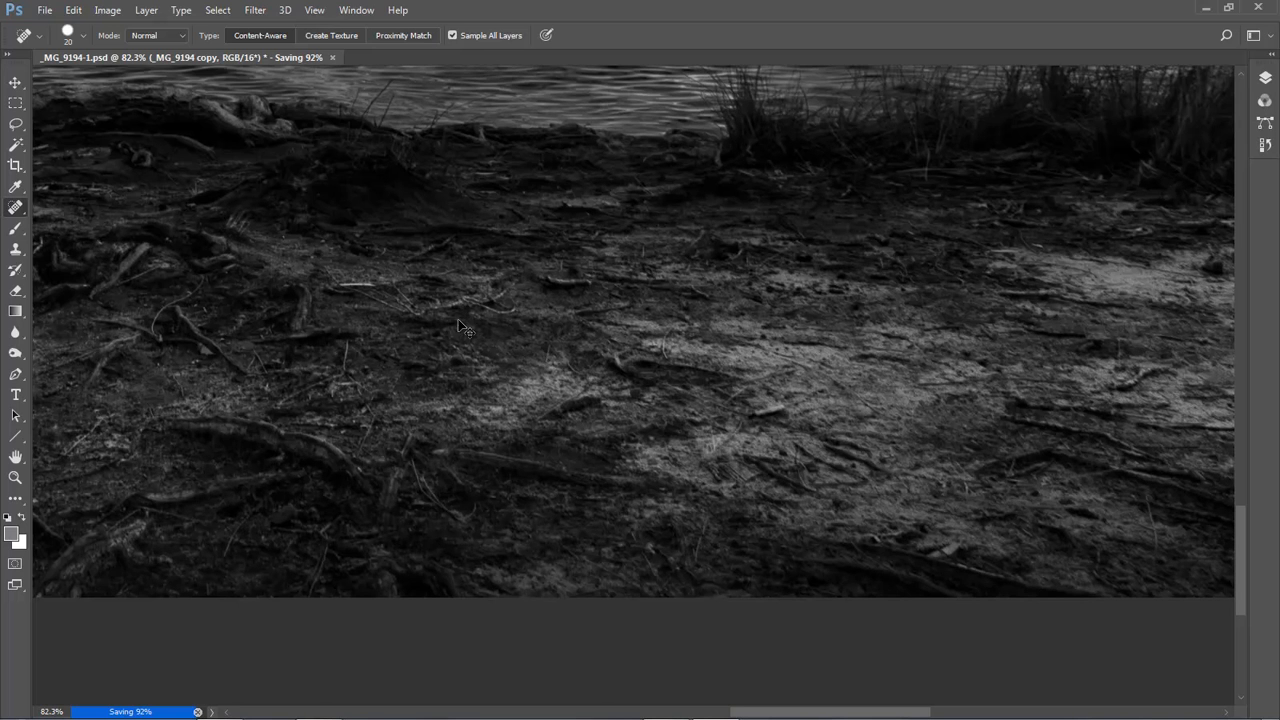
{"action": "key", "text": "ctrl+0"}
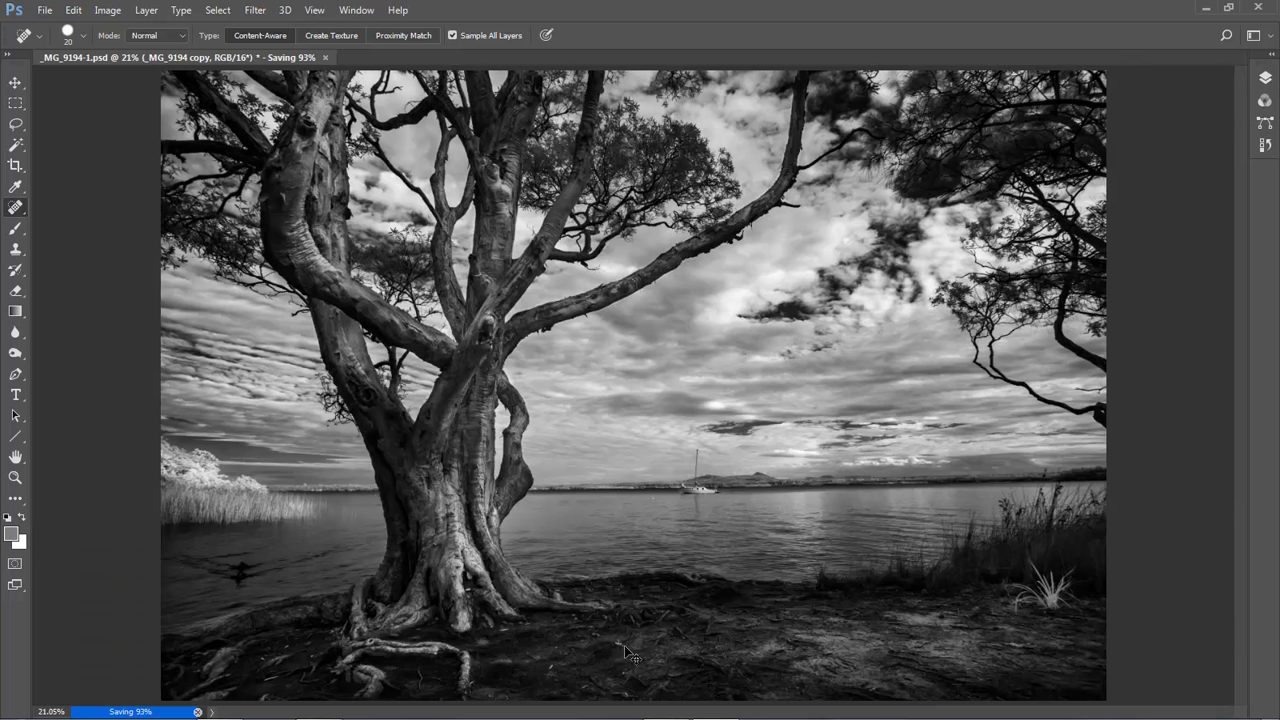
Heal the remaining bright leaves on the ground just below the tree's base, and return to the full image
{"action": "left_click_drag", "start_coordinate": [494, 587], "coordinate": [680, 708]}
{"action": "left_click_drag", "start_coordinate": [659, 332], "coordinate": [690, 341]}
{"action": "mouse_move", "coordinate": [784, 378]}
{"action": "left_mouse_down"}
{"action": "mouse_move", "coordinate": [815, 390]}
{"action": "mouse_move", "coordinate": [802, 371]}
{"action": "mouse_move", "coordinate": [799, 392]}
{"action": "mouse_move", "coordinate": [826, 422]}
{"action": "mouse_move", "coordinate": [802, 397]}
{"action": "left_mouse_up"}
{"action": "left_click_drag", "start_coordinate": [399, 521], "coordinate": [426, 506]}
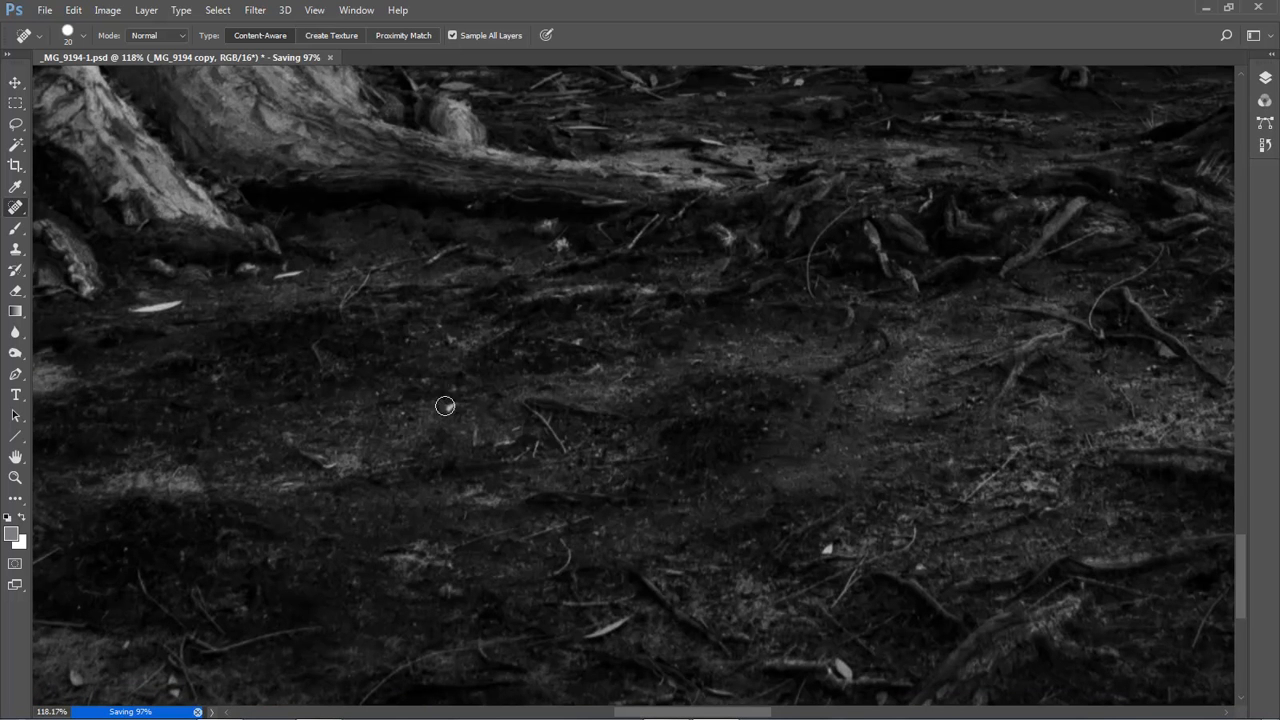
{"action": "left_click_drag", "start_coordinate": [837, 661], "coordinate": [845, 672]}
{"action": "left_click", "coordinate": [827, 548]}
{"action": "key", "text": "ctrl+0"}
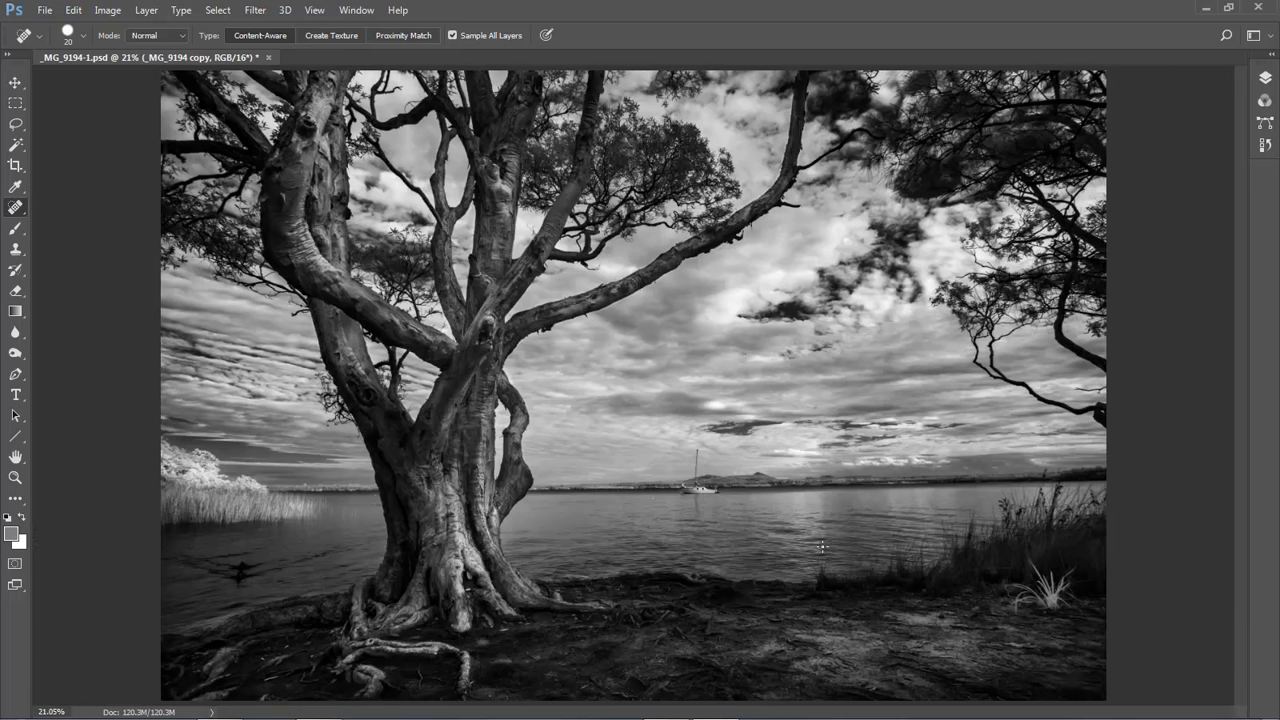
Heal away the bright leaf and the pale root piece near the image's lower edge on the ground left of the tree
{"action": "left_click_drag", "start_coordinate": [190, 588], "coordinate": [472, 694]}
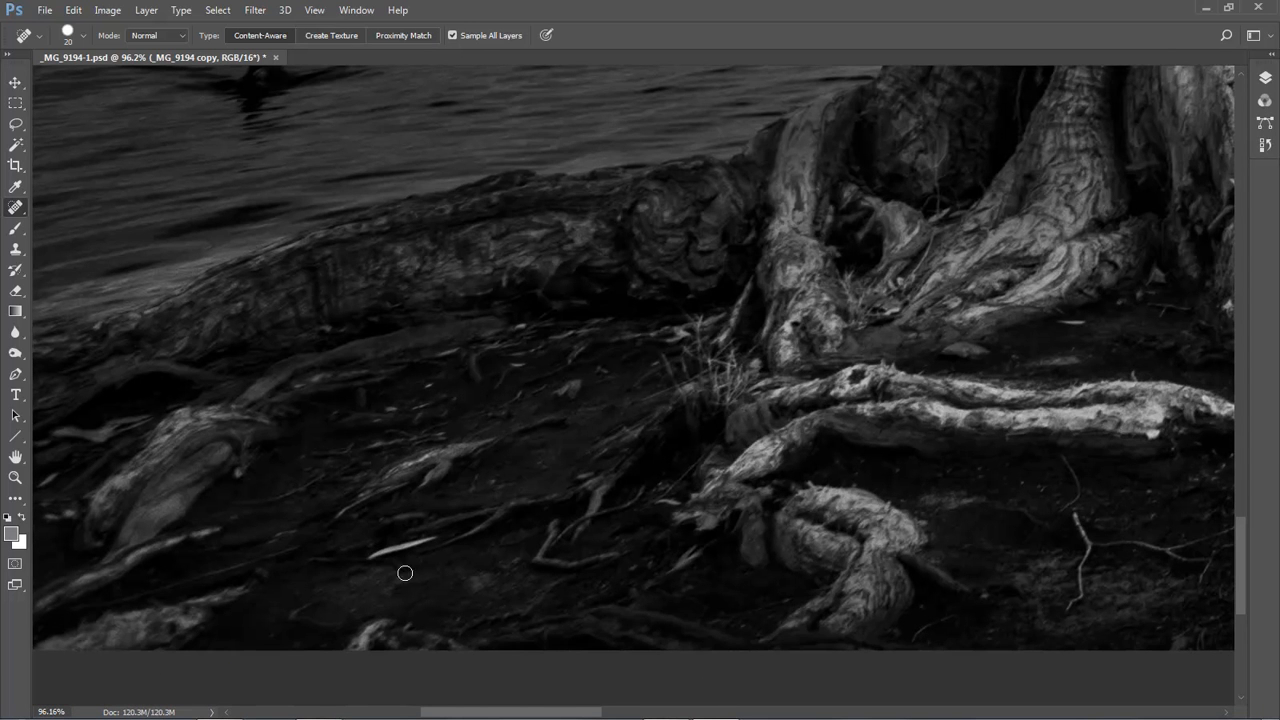
{"action": "left_click_drag", "start_coordinate": [367, 561], "coordinate": [438, 541]}
{"action": "left_click_drag", "start_coordinate": [370, 629], "coordinate": [360, 671]}
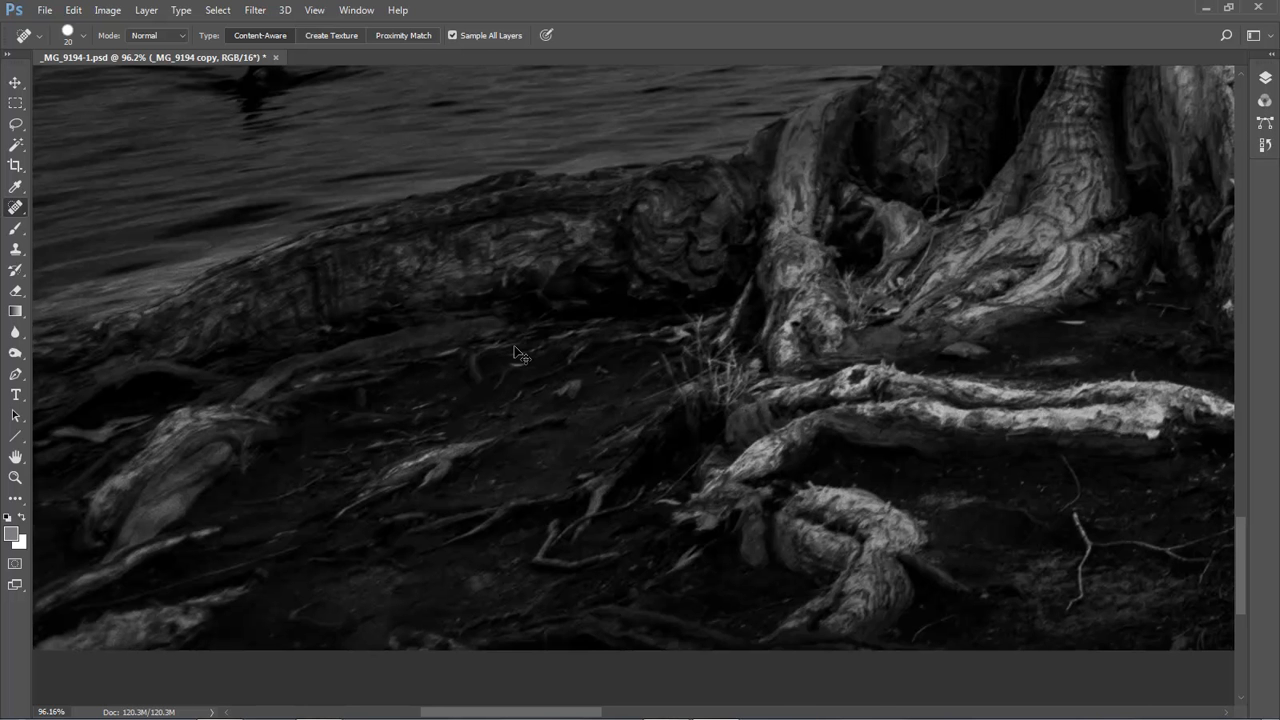
{"action": "key", "text": "ctrl+0"}
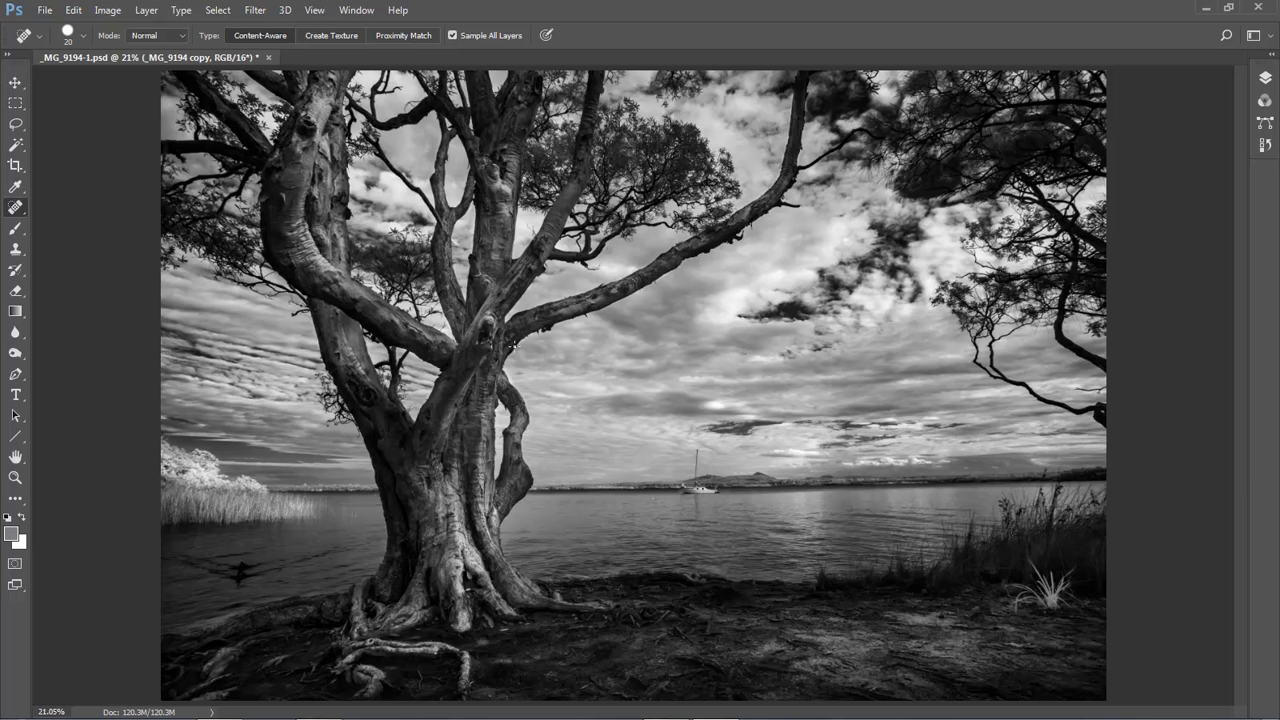
Heal the bright leaves around the foot of the trunk and in the hollow between its roots with the 20 px brush
{"action": "left_click_drag", "start_coordinate": [417, 511], "coordinate": [696, 689]}
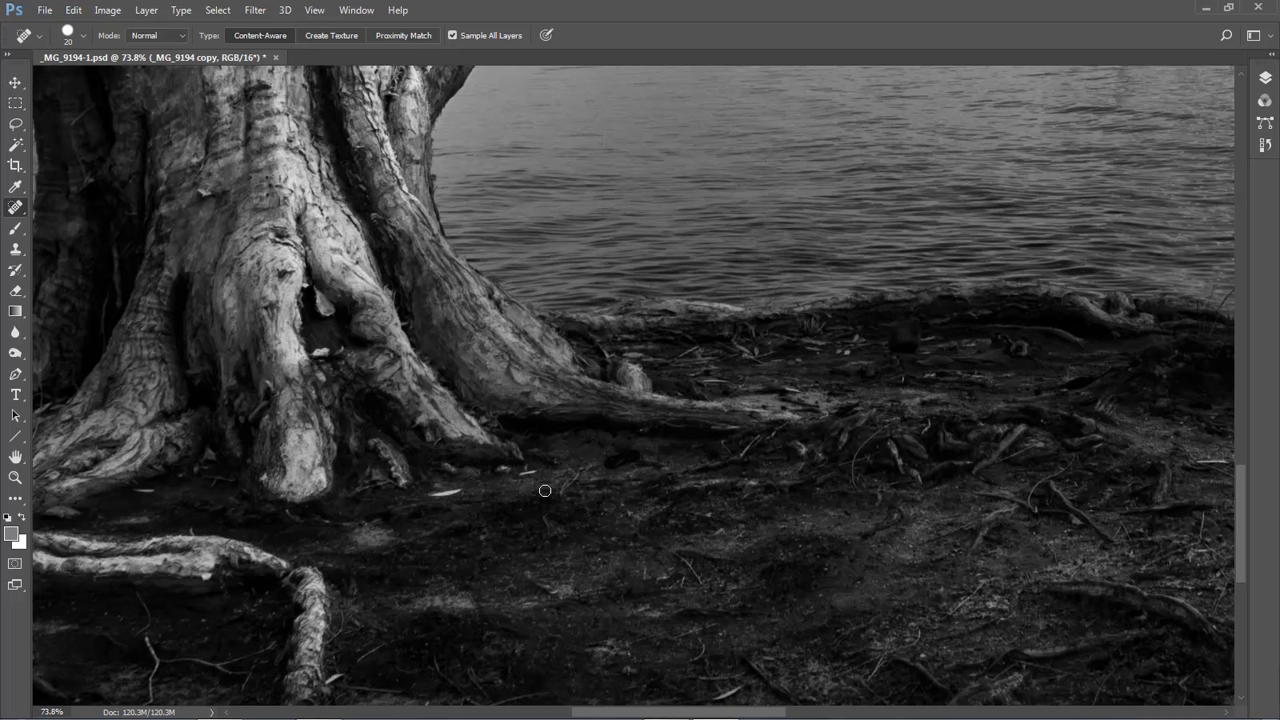
{"action": "left_click_drag", "start_coordinate": [440, 493], "coordinate": [461, 491]}
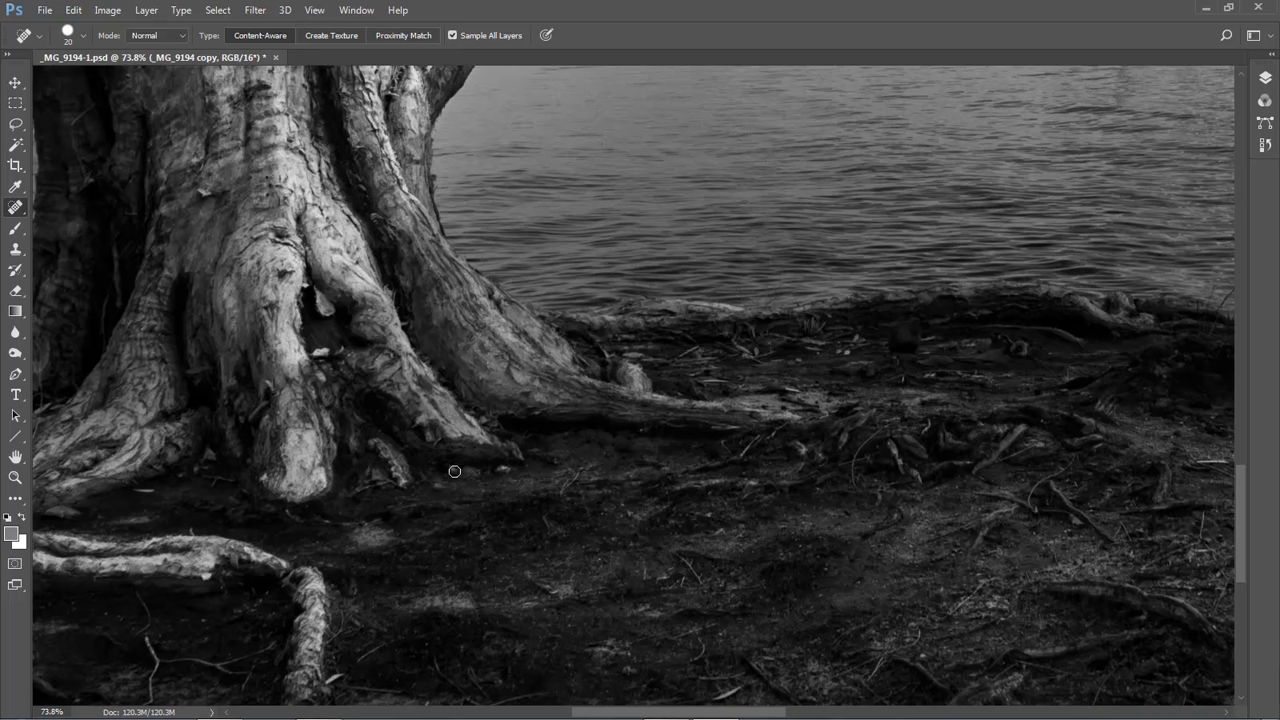
{"action": "left_click", "coordinate": [316, 352]}
{"action": "left_click_drag", "start_coordinate": [139, 490], "coordinate": [167, 490]}
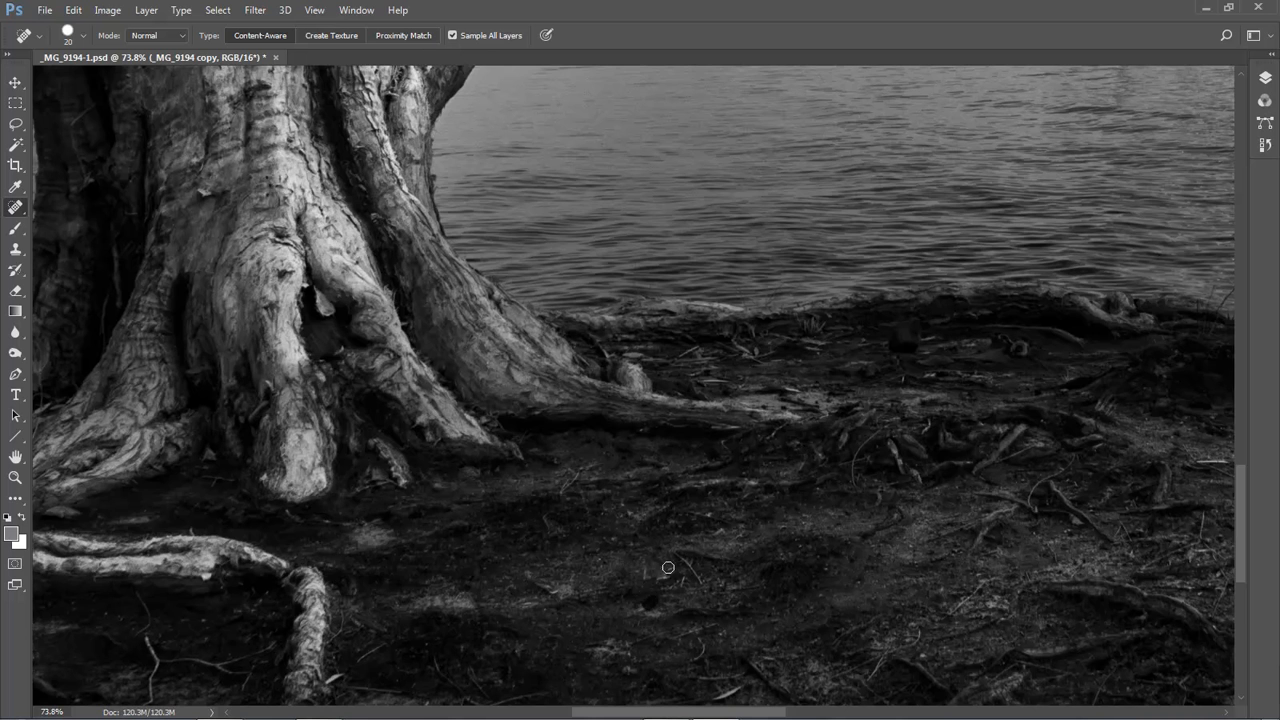
{"action": "key", "text": "ctrl+0"}
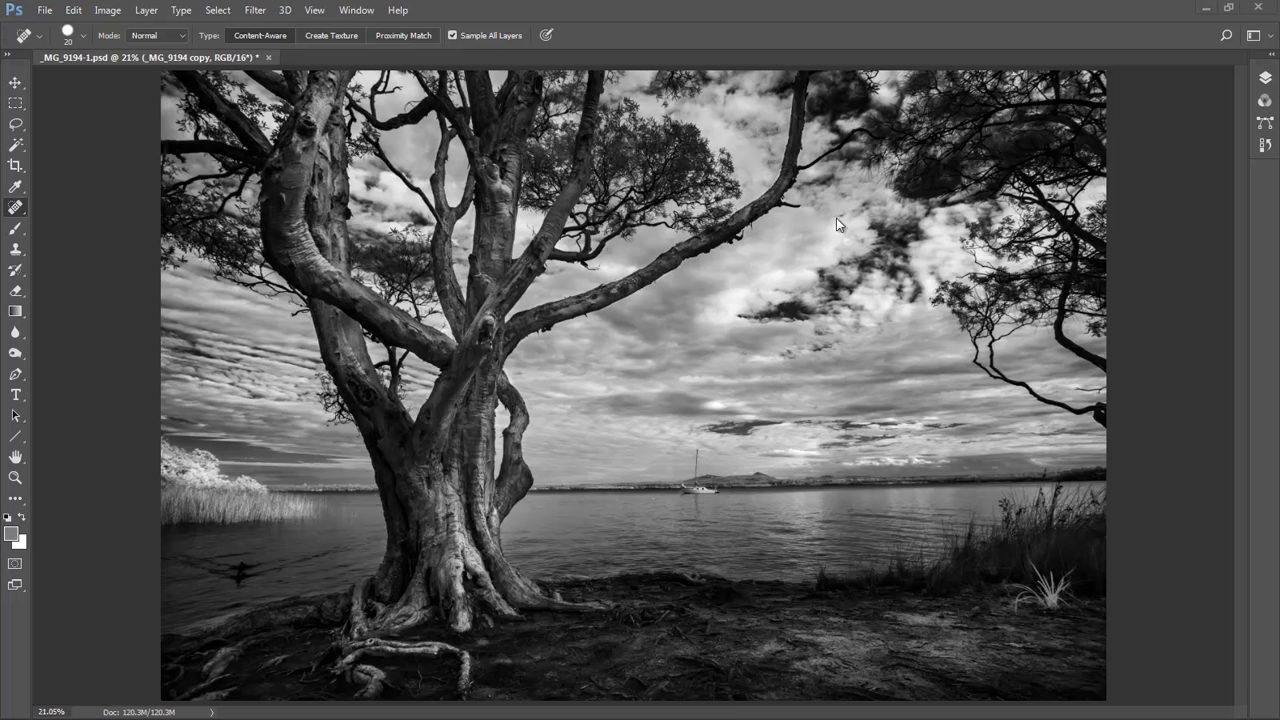
Place a horizontal guide along the horizon and warp the layer's right side down so the shoreline follows it
{"action": "key", "text": "ctrl+r"}
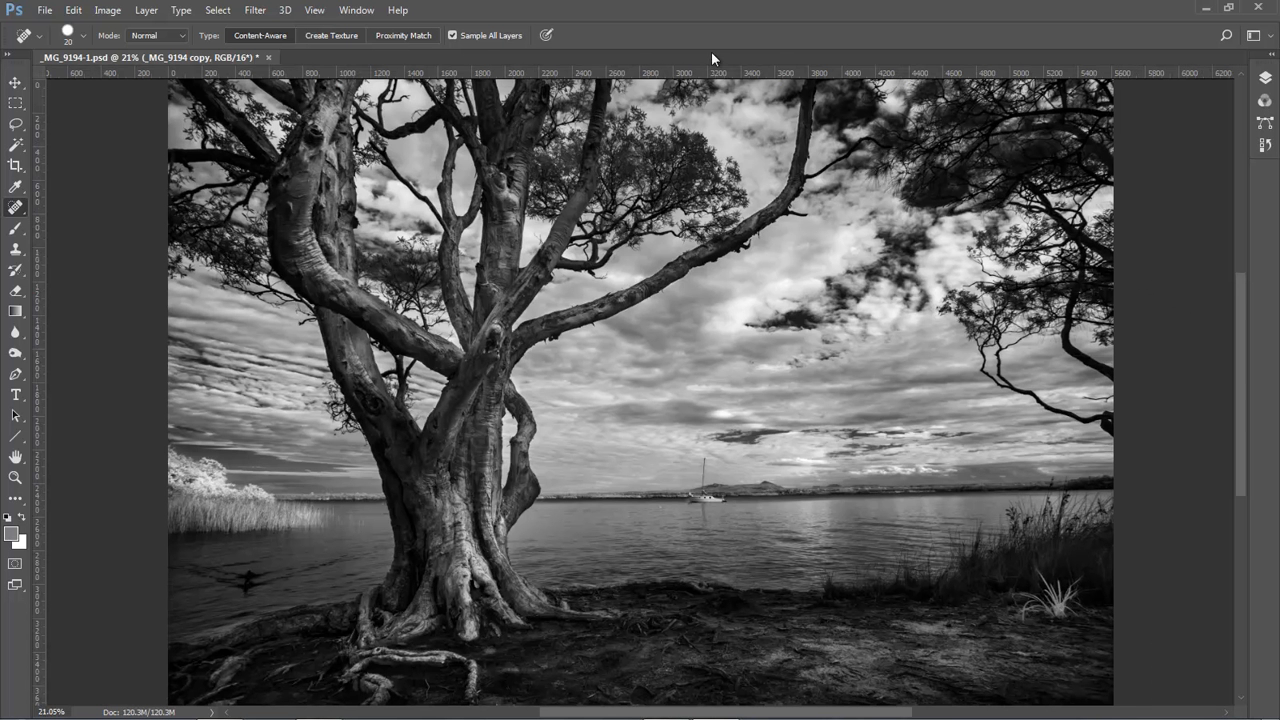
{"action": "left_click_drag", "start_coordinate": [730, 70], "coordinate": [686, 509]}
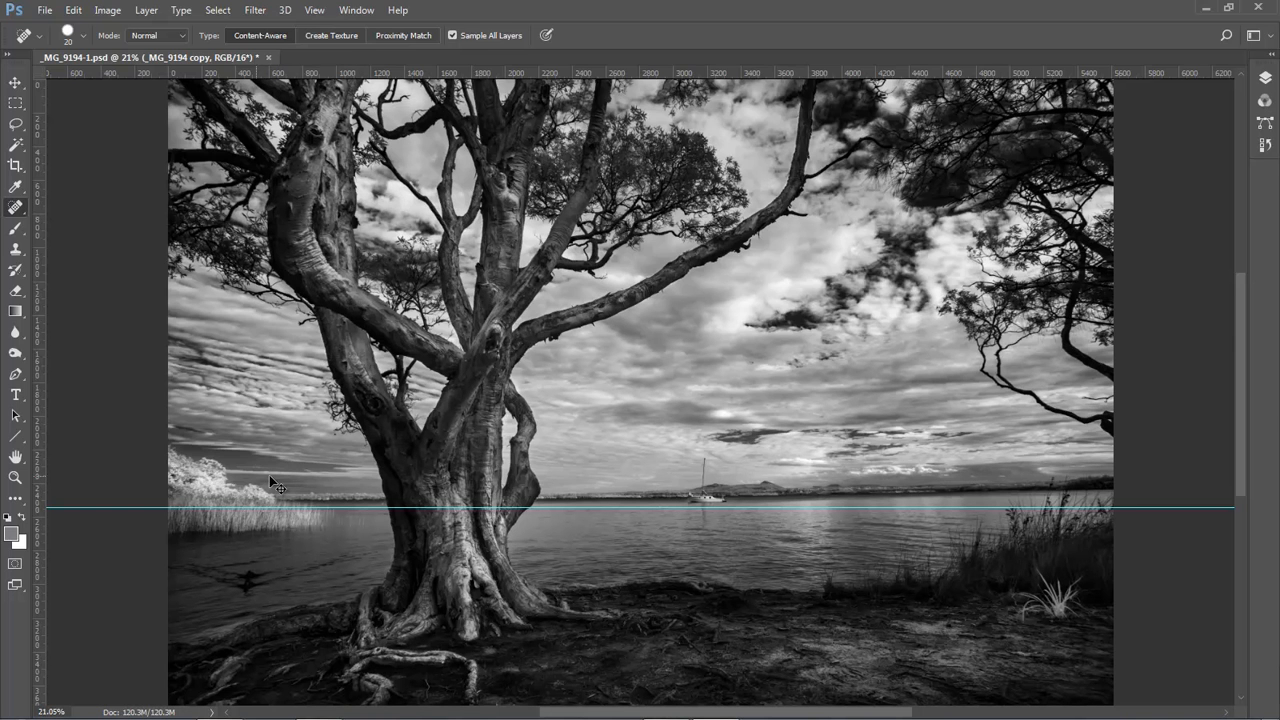
{"action": "key", "text": "ctrl+t"}
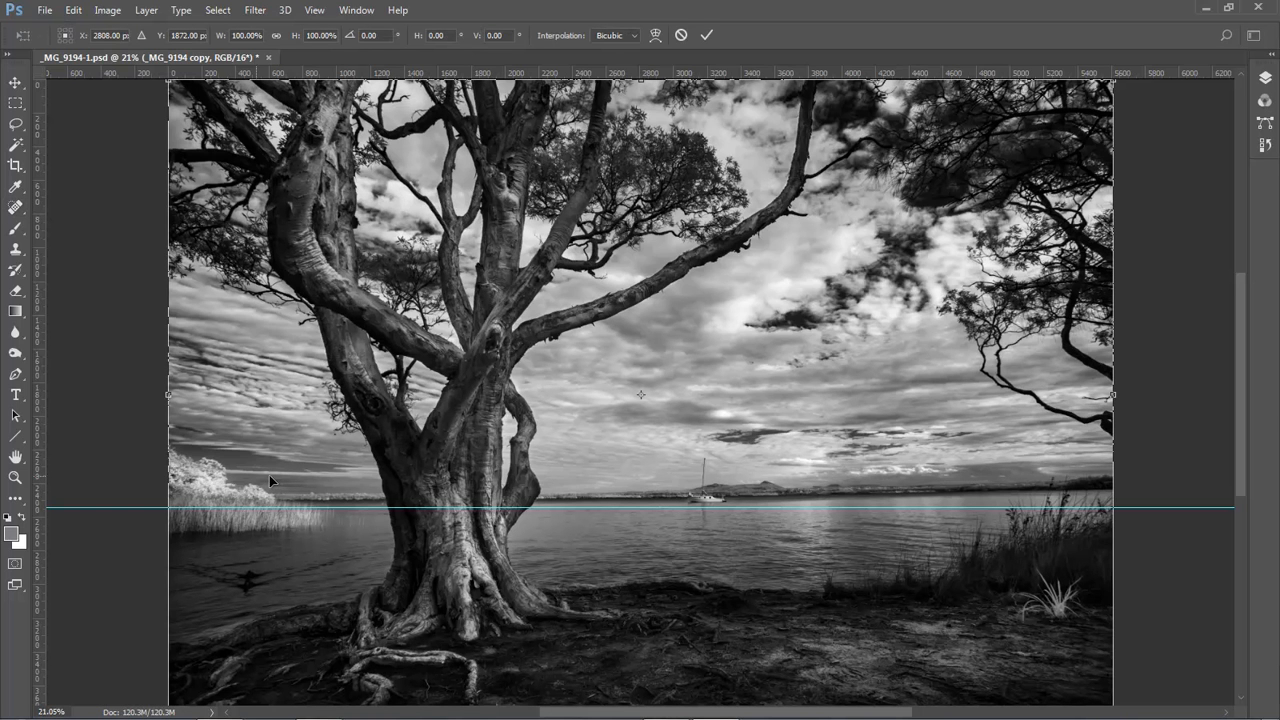
{"action": "left_click", "coordinate": [655, 36]}
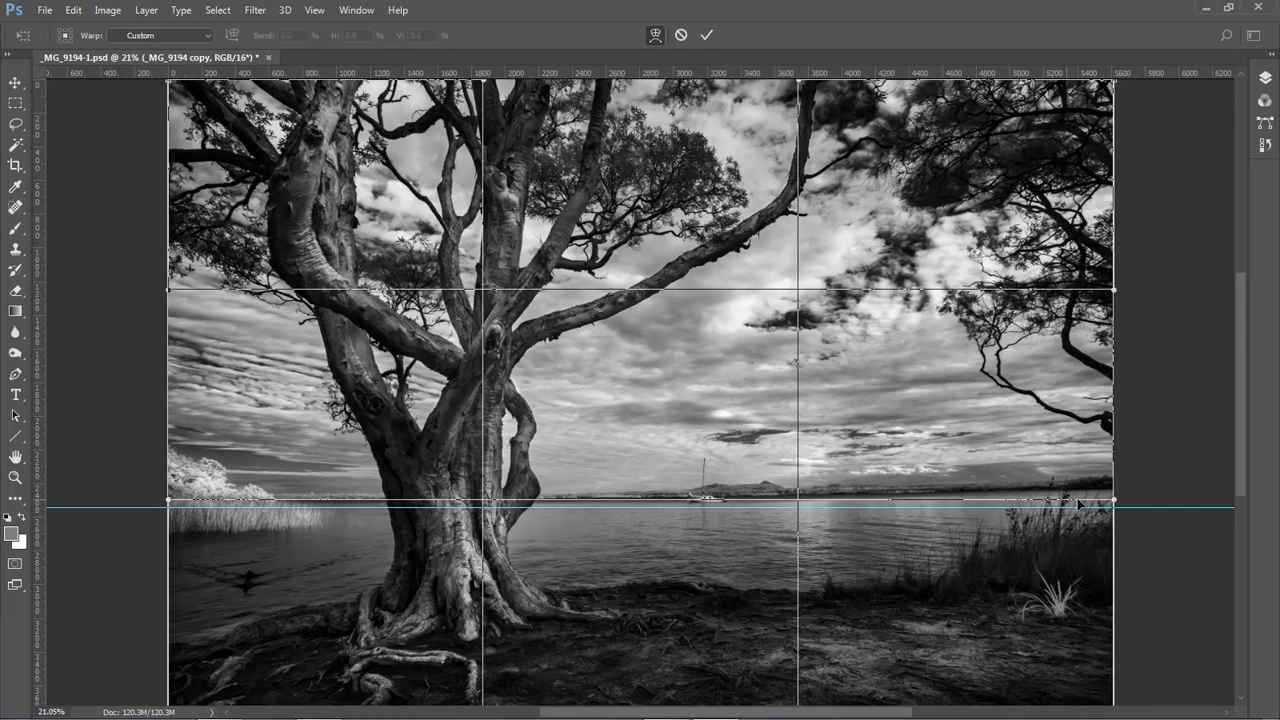
{"action": "left_click_drag", "start_coordinate": [1077, 511], "coordinate": [1080, 517]}
{"action": "left_click_drag", "start_coordinate": [799, 508], "coordinate": [800, 510]}
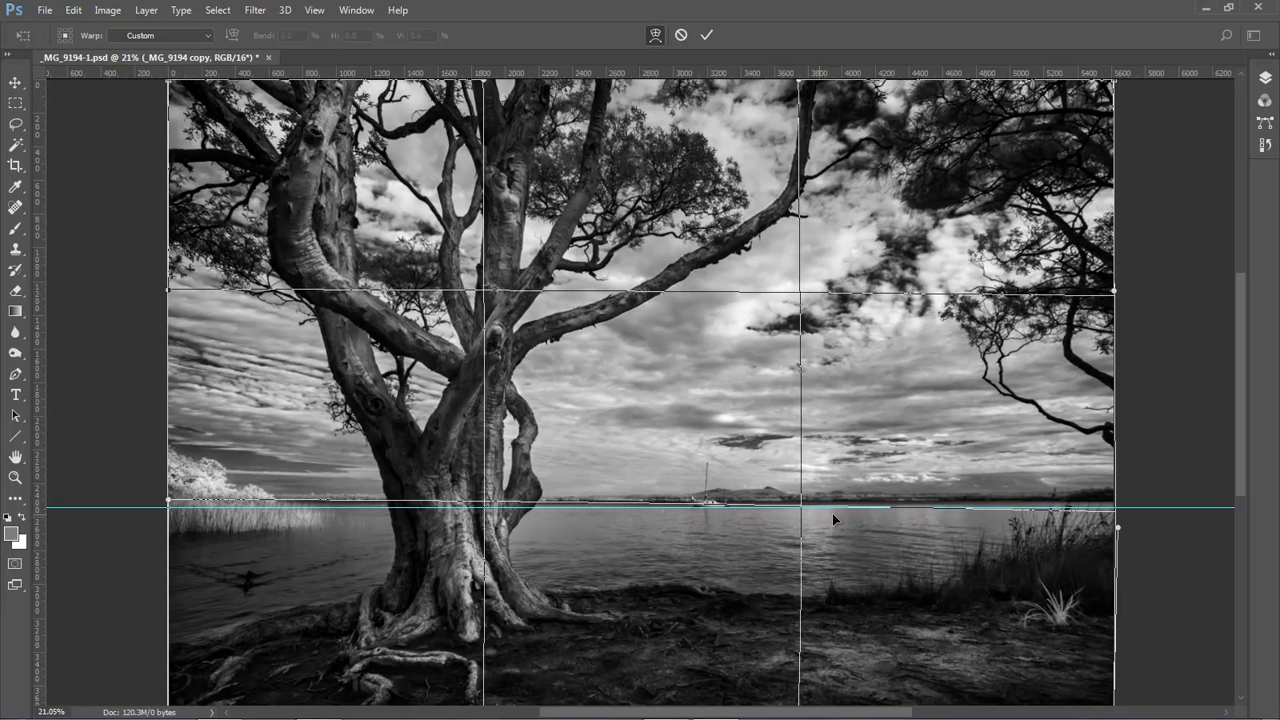
{"action": "left_click_drag", "start_coordinate": [1113, 521], "coordinate": [1110, 522]}
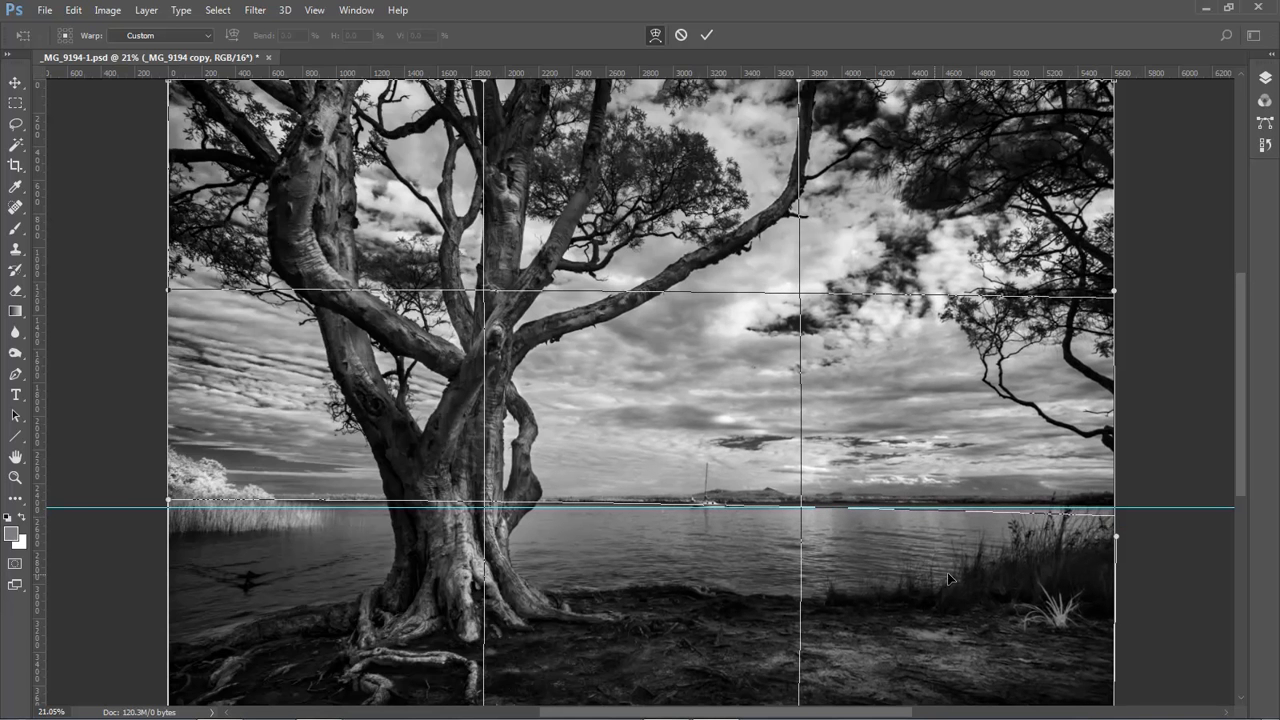
{"action": "left_click", "coordinate": [706, 35]}
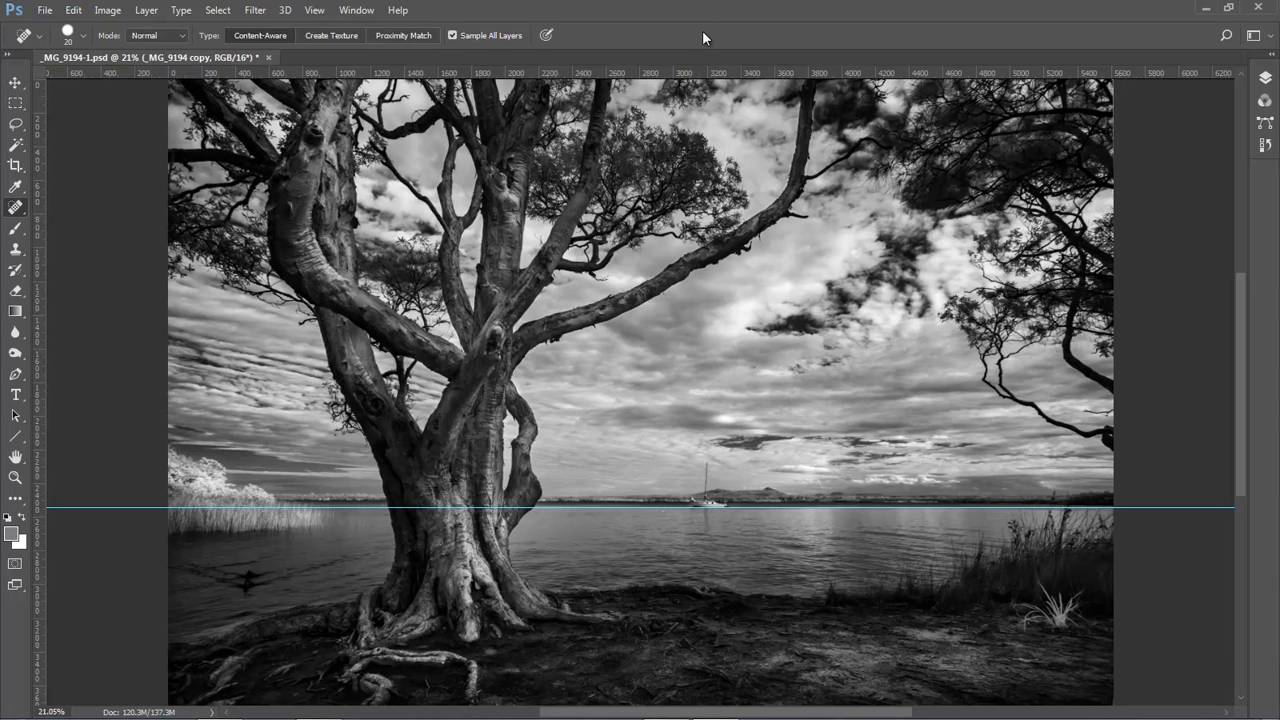
Hide the rulers and clear the horizon guide
{"action": "key", "text": "ctrl+r"}
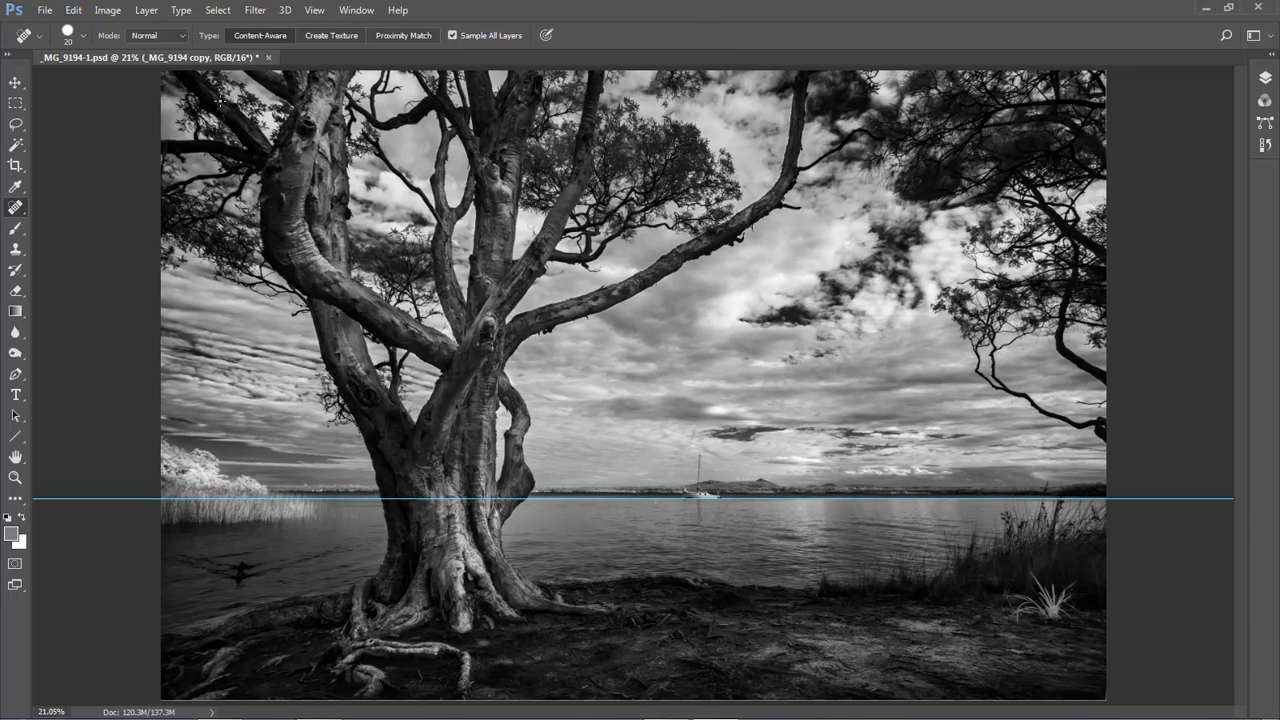
{"action": "left_click", "coordinate": [312, 12]}
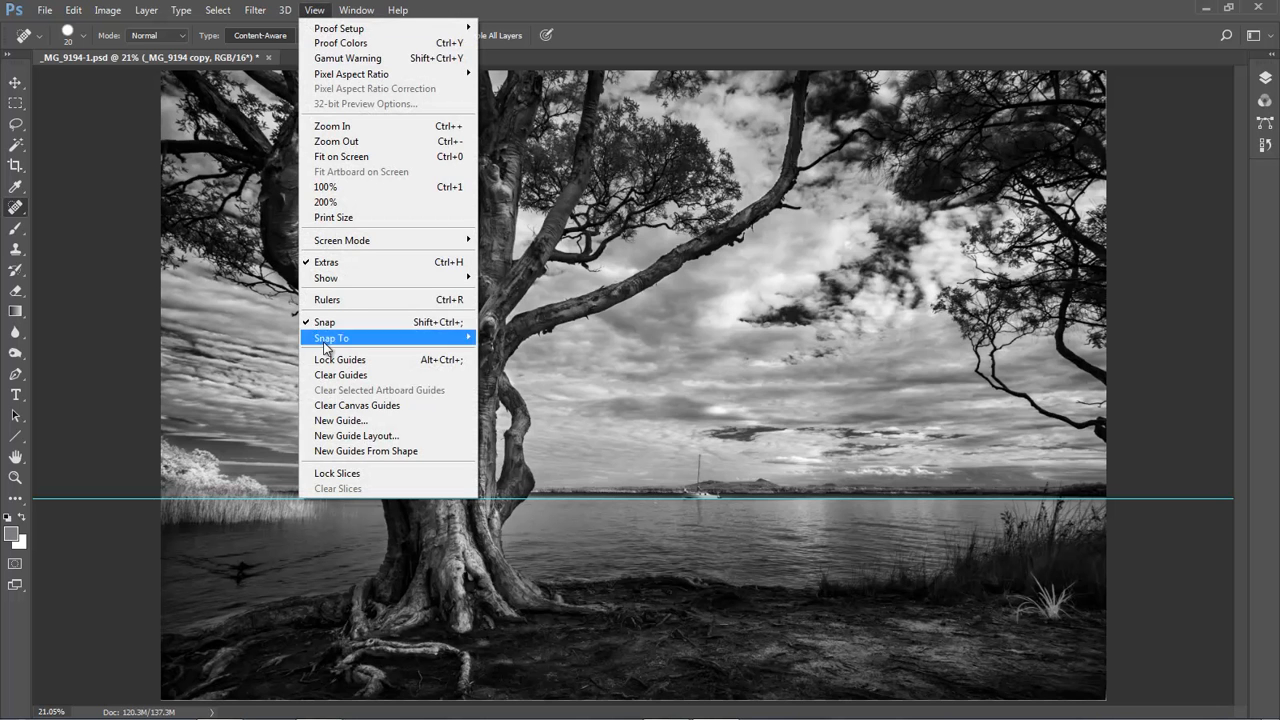
{"action": "left_click", "coordinate": [332, 377]}
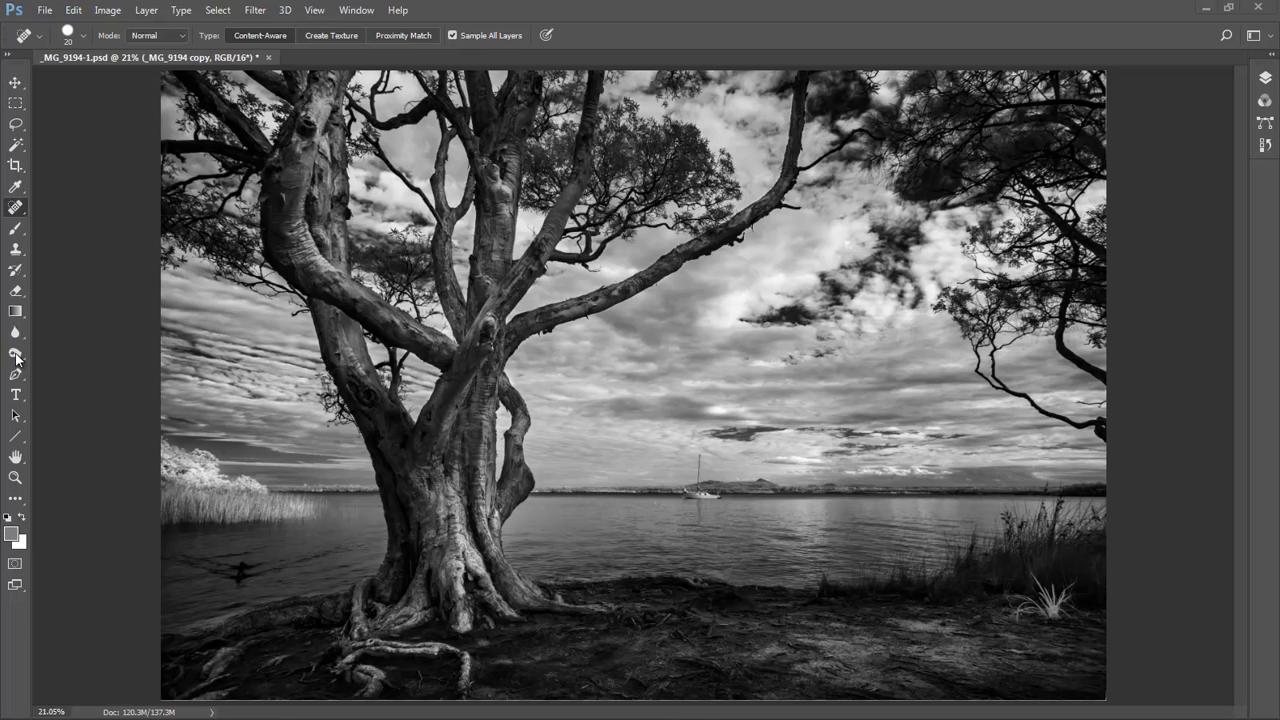
Dodge the highlights of the sunlit foreground ground and the trunk's base with a 400 px brush at 10% exposure
{"action": "left_click_drag", "start_coordinate": [15, 357], "coordinate": [52, 357]}
{"action": "left_click", "coordinate": [219, 35]}
{"action": "left_click", "coordinate": [192, 72]}
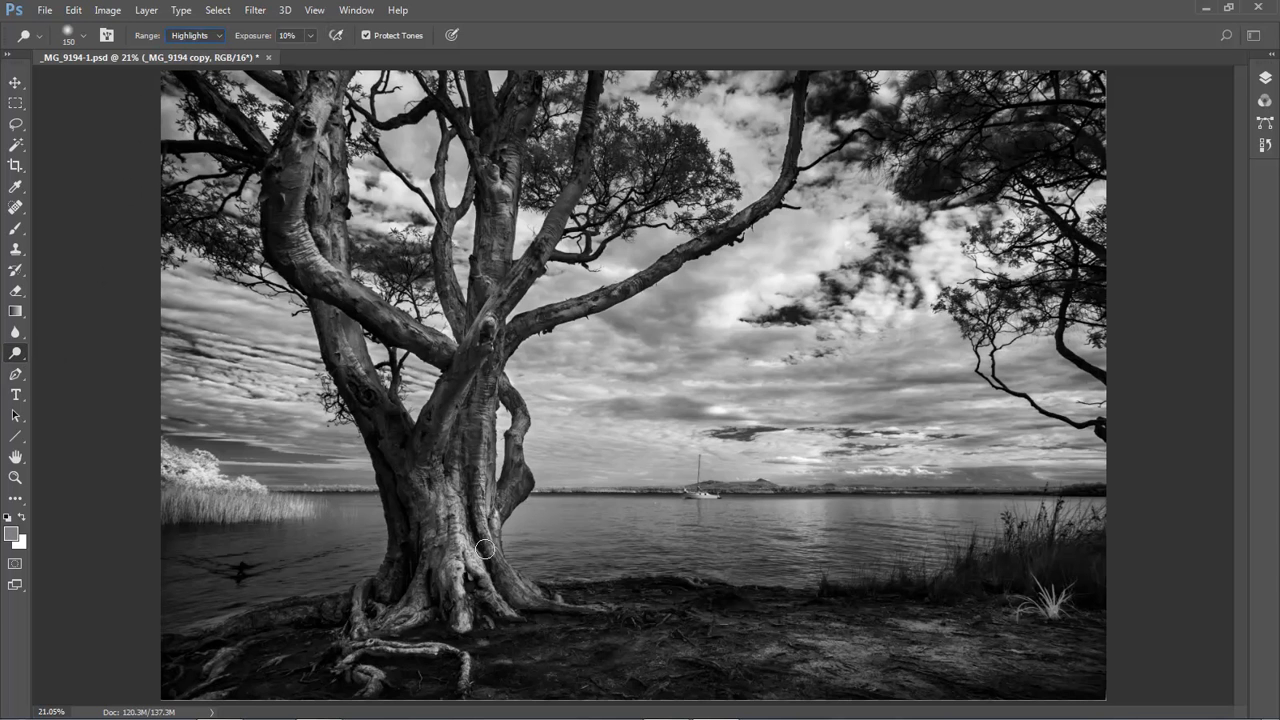
{"action": "key", "text": "bracketright"}
{"action": "key", "text": "bracketright"}
{"action": "key", "text": "bracketright"}
{"action": "key", "text": "bracketright"}
{"action": "key", "text": "bracketright"}
{"action": "mouse_move", "coordinate": [891, 646]}
{"action": "left_mouse_down"}
{"action": "mouse_move", "coordinate": [742, 646]}
{"action": "mouse_move", "coordinate": [957, 639]}
{"action": "mouse_move", "coordinate": [946, 618]}
{"action": "mouse_move", "coordinate": [886, 635]}
{"action": "mouse_move", "coordinate": [990, 655]}
{"action": "mouse_move", "coordinate": [763, 637]}
{"action": "mouse_move", "coordinate": [1014, 659]}
{"action": "mouse_move", "coordinate": [682, 672]}
{"action": "mouse_move", "coordinate": [971, 667]}
{"action": "mouse_move", "coordinate": [830, 638]}
{"action": "mouse_move", "coordinate": [841, 621]}
{"action": "mouse_move", "coordinate": [476, 552]}
{"action": "left_mouse_up"}
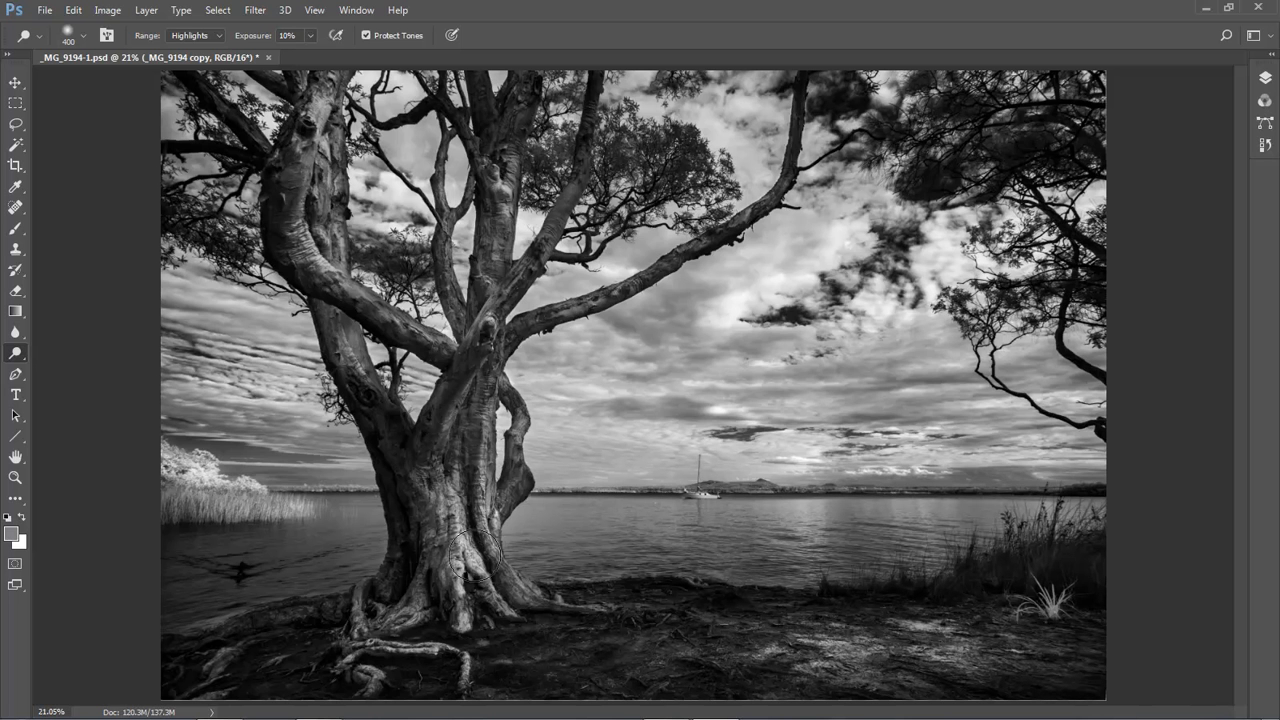
Dodge the highlights on the roots and lower trunk, reducing the brush from 125 to 90 px for the bright bark ridges
{"action": "left_click", "coordinate": [415, 507], "text": "ctrl"}
{"action": "left_click", "coordinate": [427, 620], "text": "ctrl"}
{"action": "left_click", "coordinate": [432, 604], "text": "ctrl"}
{"action": "left_click_drag", "start_coordinate": [407, 602], "coordinate": [463, 415]}
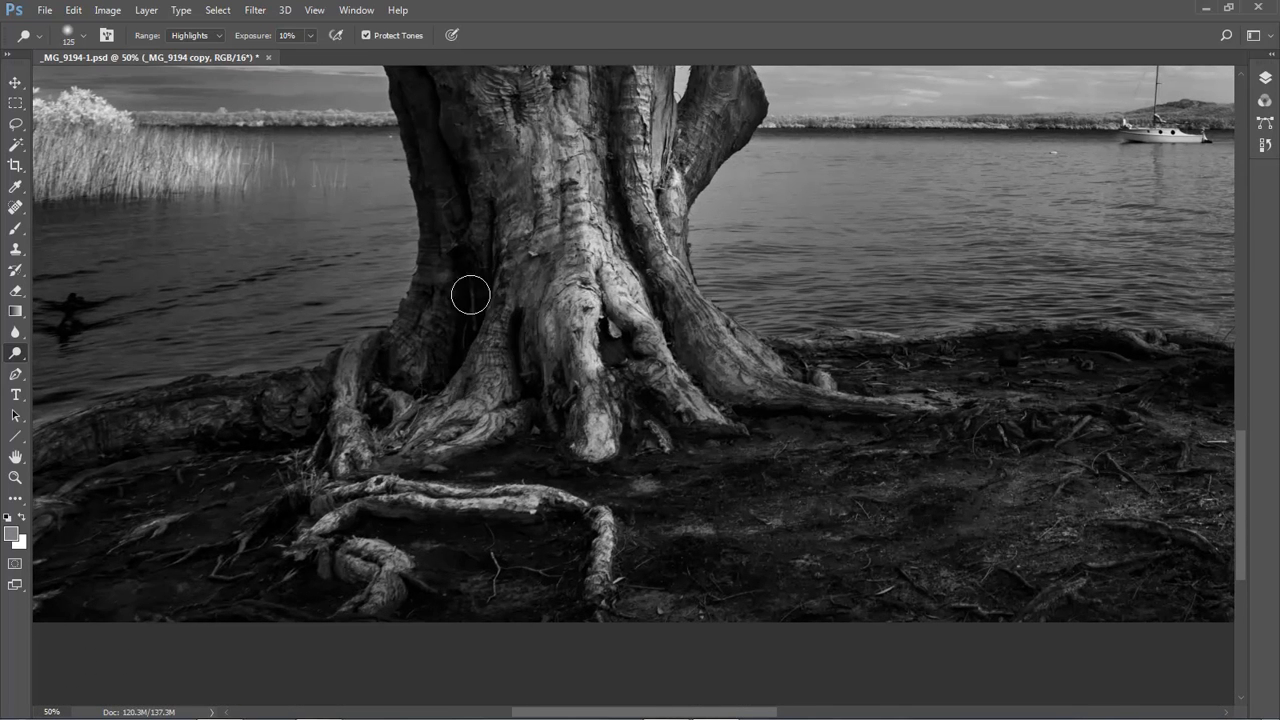
{"action": "left_click_drag", "start_coordinate": [355, 363], "coordinate": [343, 389]}
{"action": "key", "text": "bracketleft"}
{"action": "key", "text": "bracketleft"}
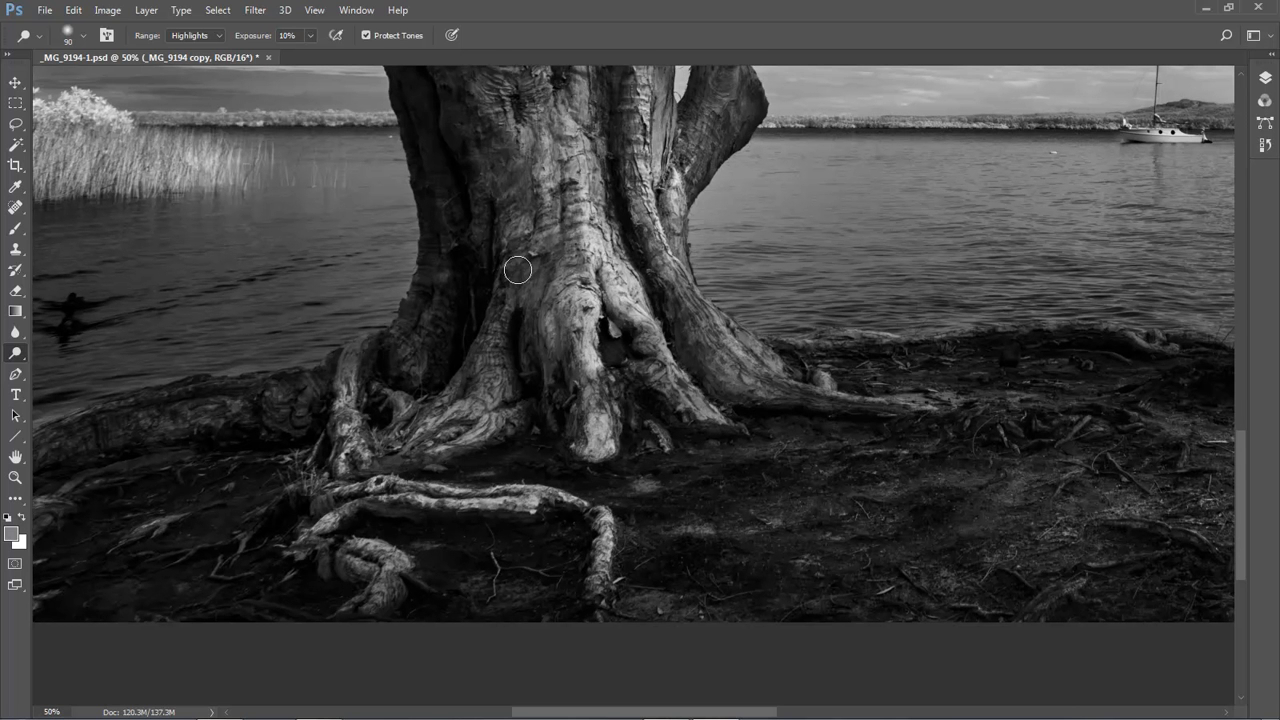
{"action": "left_click_drag", "start_coordinate": [556, 208], "coordinate": [595, 436]}
{"action": "mouse_move", "coordinate": [550, 145]}
{"action": "left_mouse_down"}
{"action": "mouse_move", "coordinate": [562, 178]}
{"action": "mouse_move", "coordinate": [553, 143]}
{"action": "mouse_move", "coordinate": [587, 86]}
{"action": "mouse_move", "coordinate": [650, 110]}
{"action": "mouse_move", "coordinate": [665, 250]}
{"action": "left_mouse_up"}
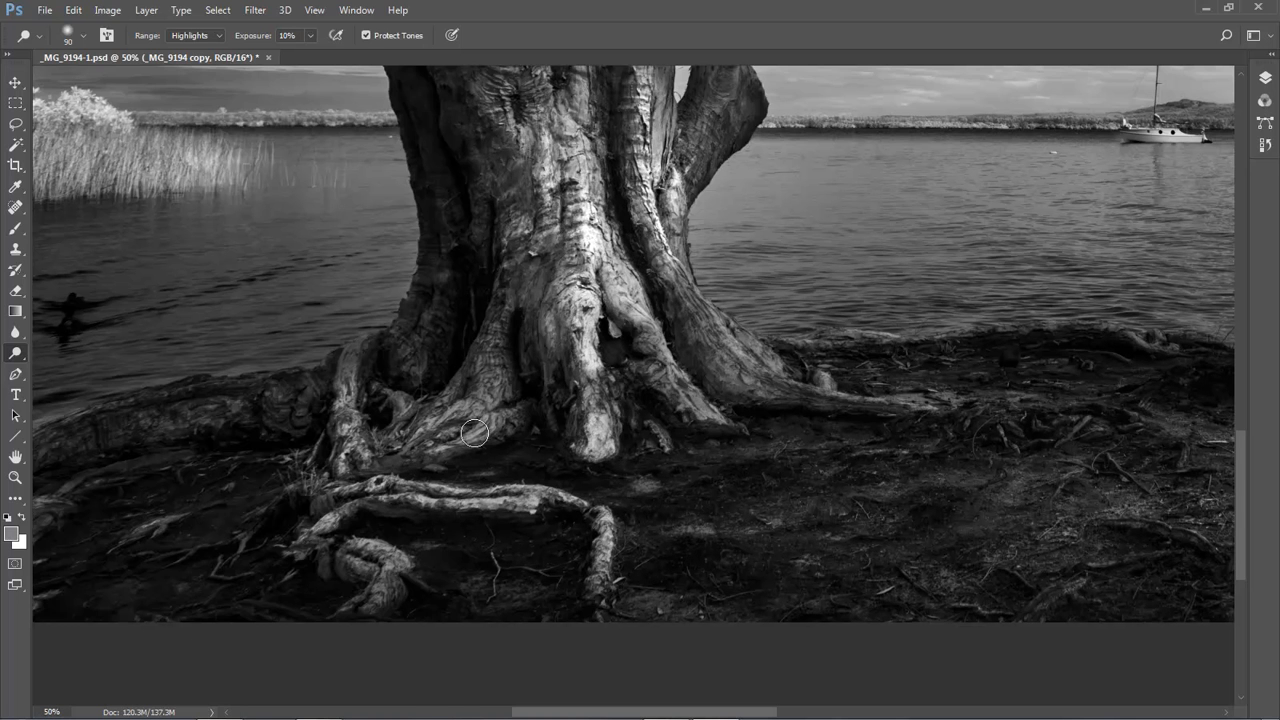
Switch the Dodge tool's range to Midtones and brighten the bark up the trunk to the lower branches
{"action": "left_click", "coordinate": [210, 36]}
{"action": "left_click", "coordinate": [185, 60]}
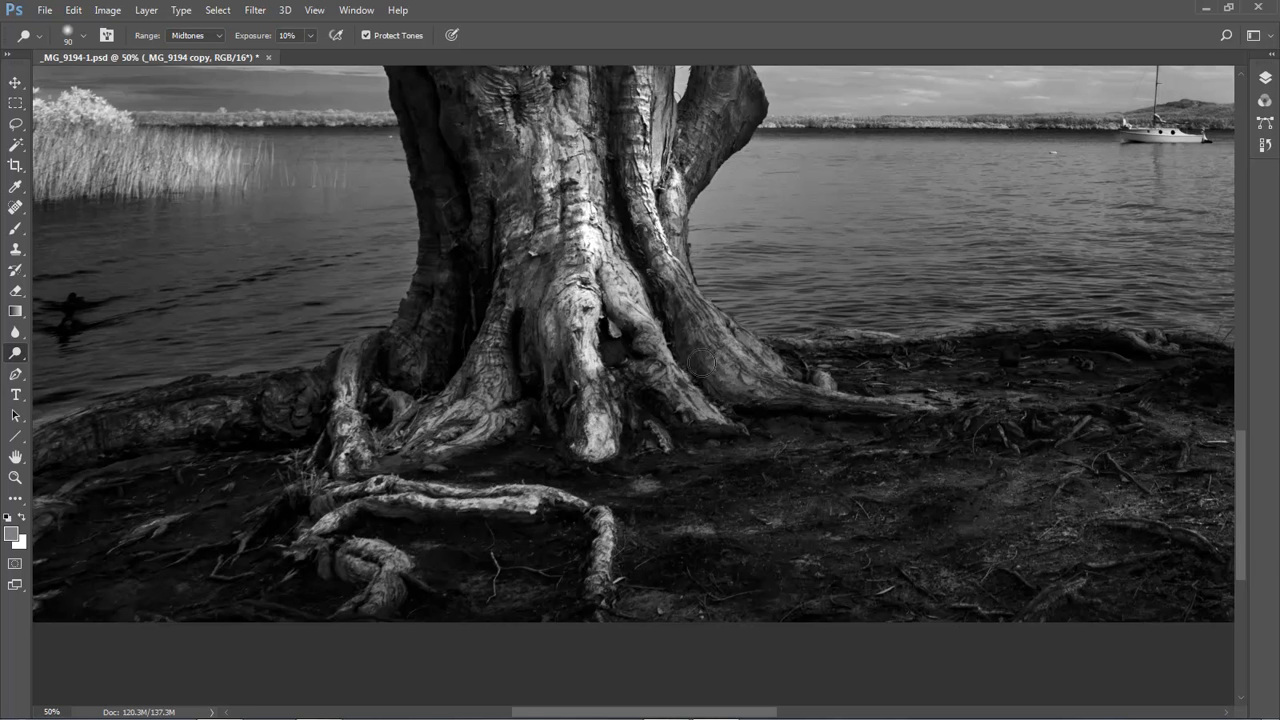
{"action": "left_click_drag", "start_coordinate": [680, 166], "coordinate": [578, 365]}
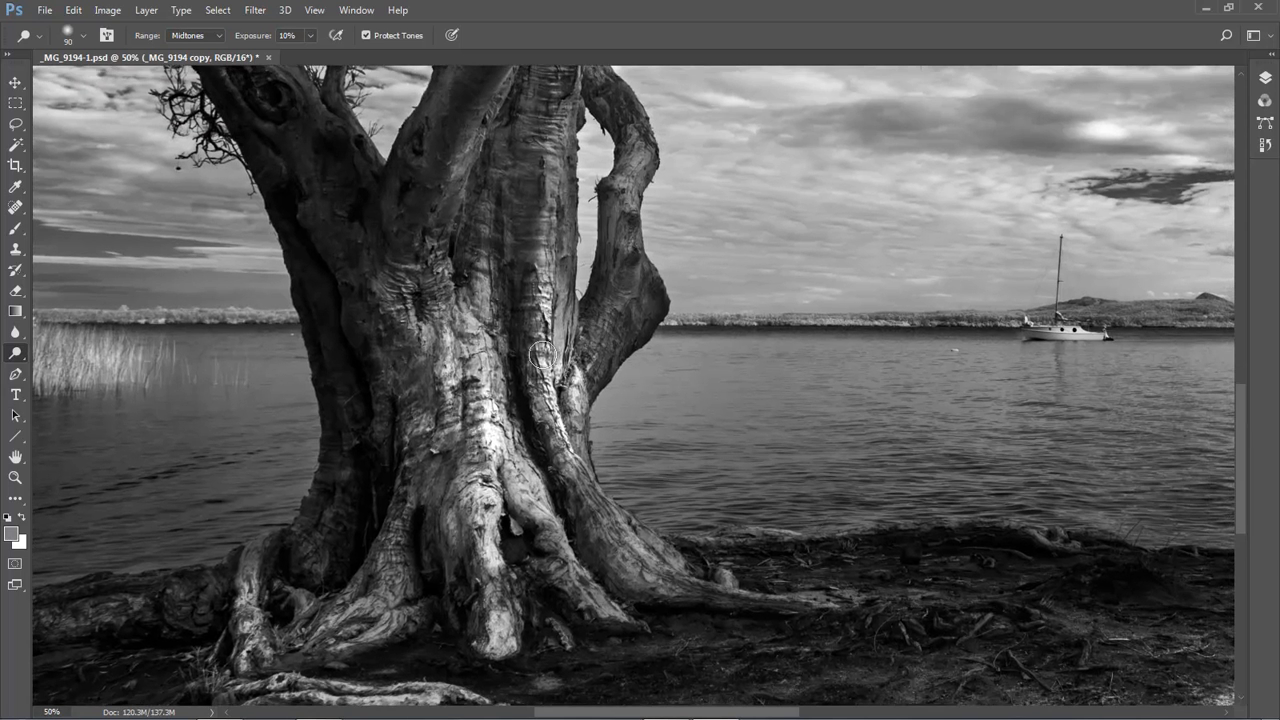
{"action": "left_click_drag", "start_coordinate": [430, 200], "coordinate": [424, 399]}
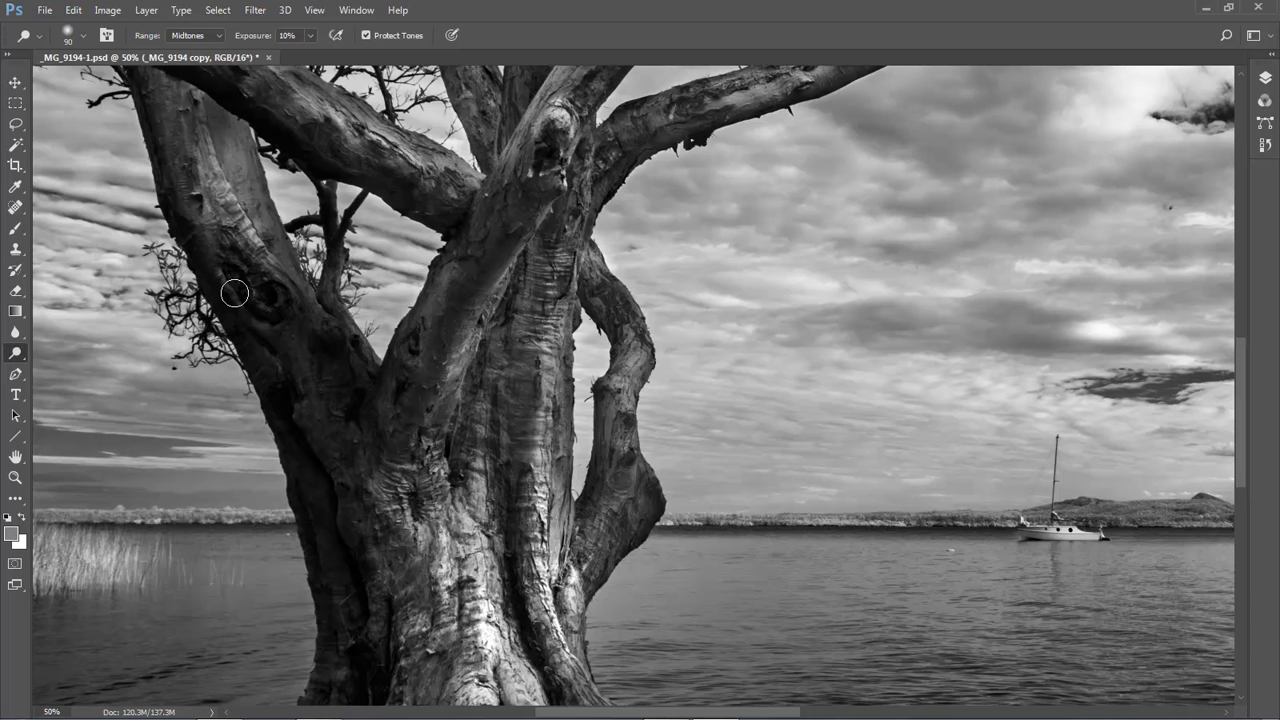
Dodge the midtones of the spiky plant on the shore with a 150 px brush, and return to the full image
{"action": "left_click_drag", "start_coordinate": [729, 493], "coordinate": [549, 320]}
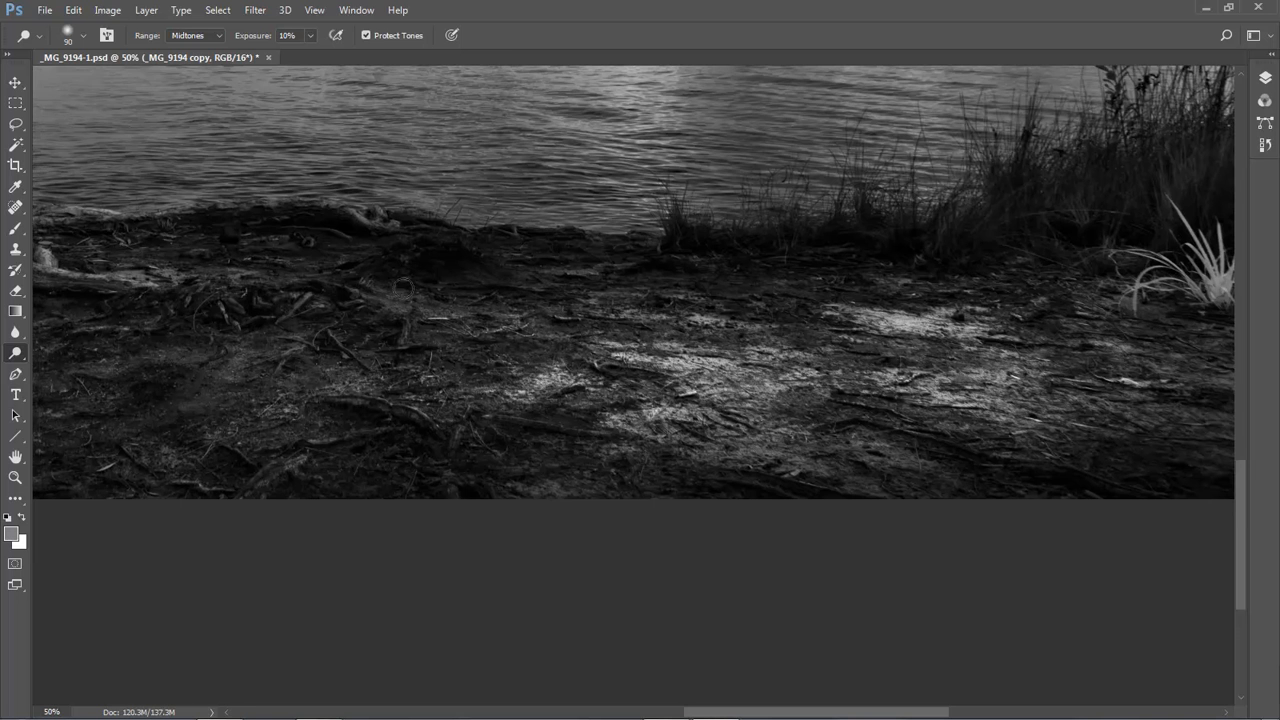
{"action": "key", "text": "bracketright"}
{"action": "key", "text": "bracketright"}
{"action": "key", "text": "bracketright"}
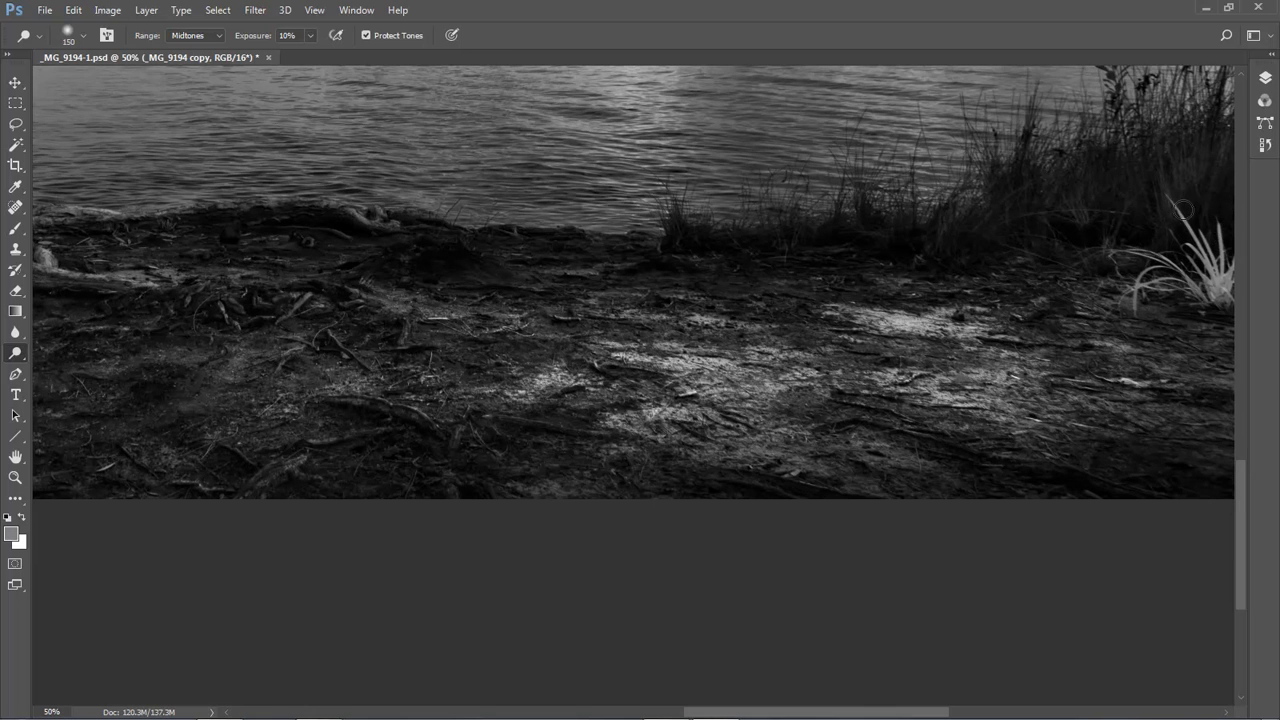
{"action": "key", "text": "ctrl+0"}
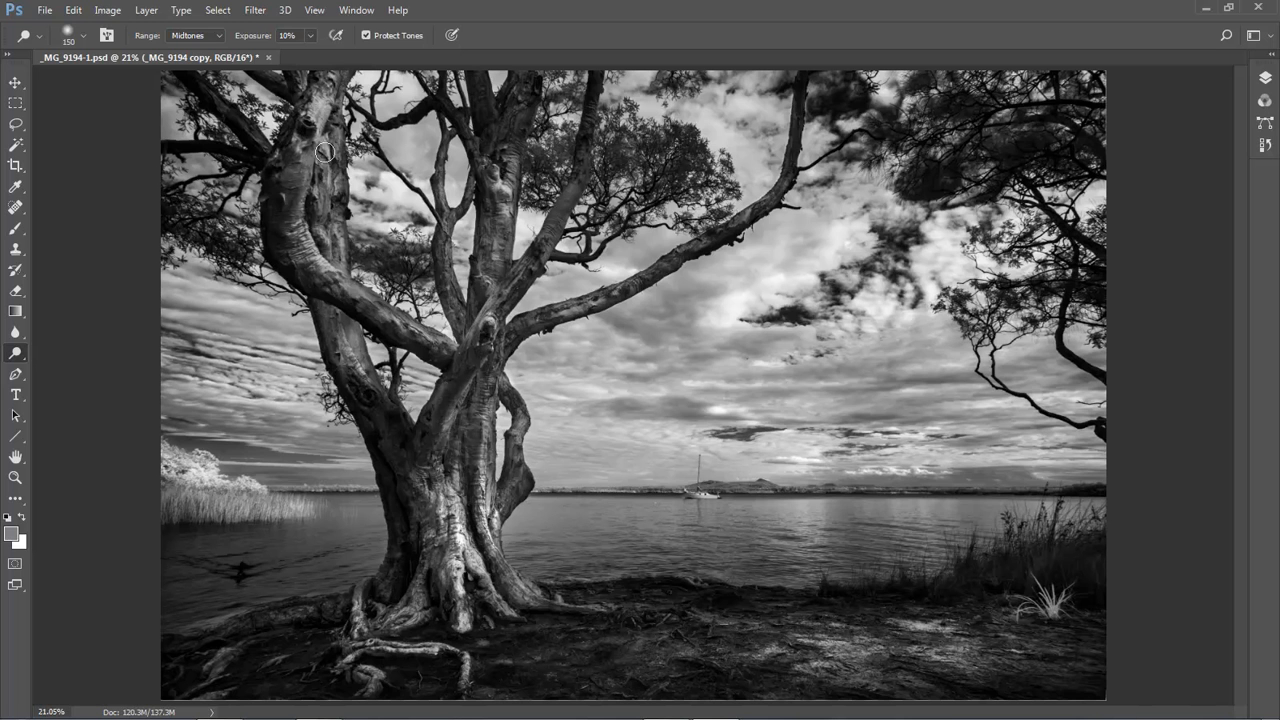
Set the Dodge tool back to Highlights and brighten the middle and upper parts of the tree trunk
{"action": "left_click", "coordinate": [220, 35]}
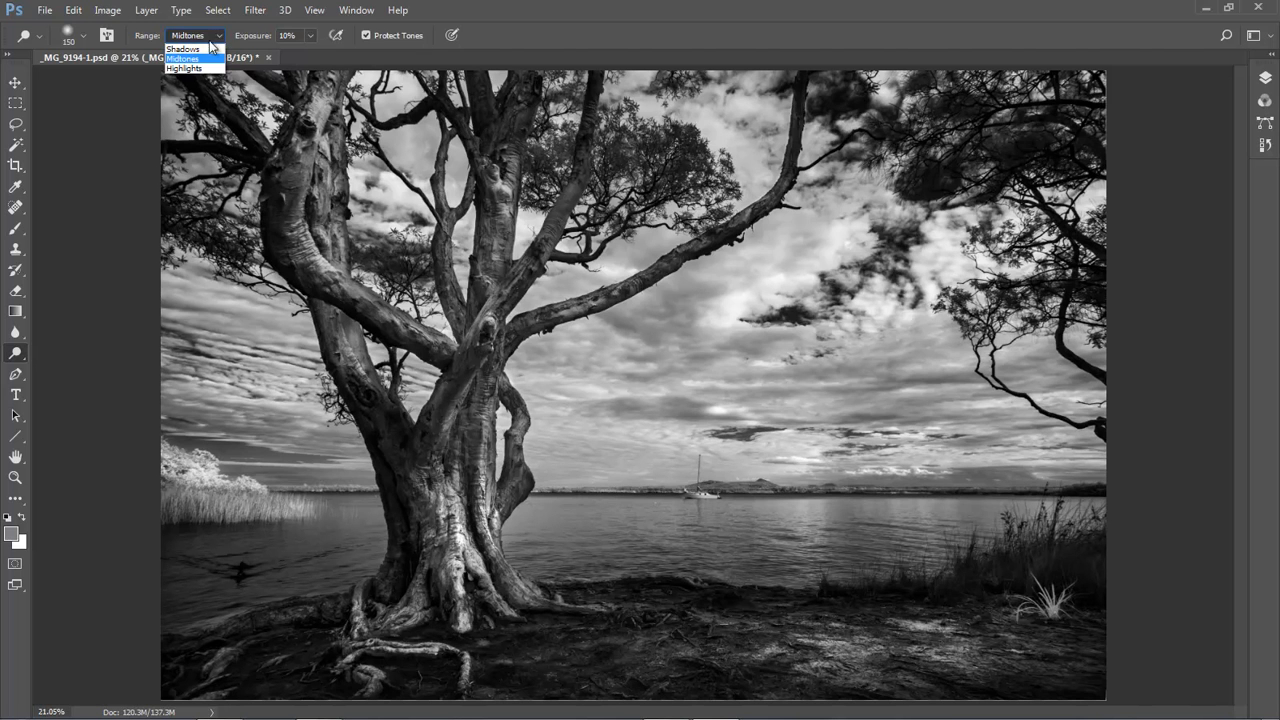
{"action": "left_click", "coordinate": [197, 67]}
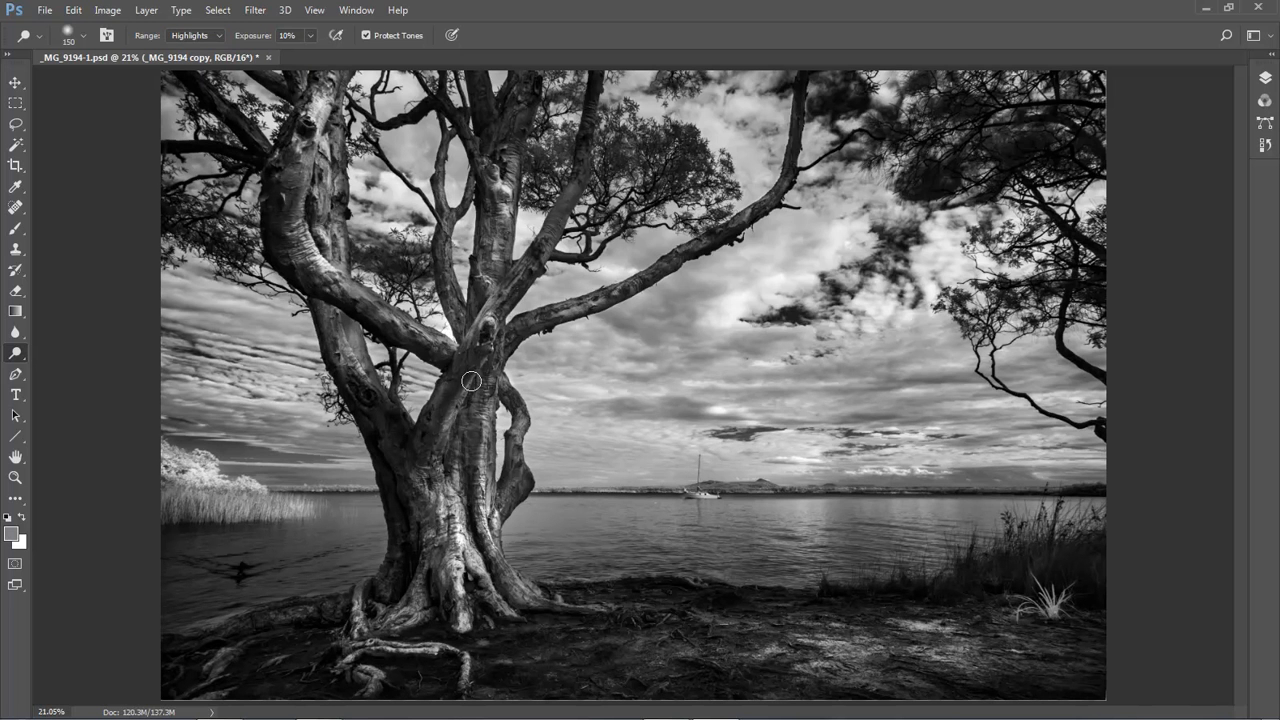
{"action": "left_click_drag", "start_coordinate": [491, 398], "coordinate": [493, 440]}
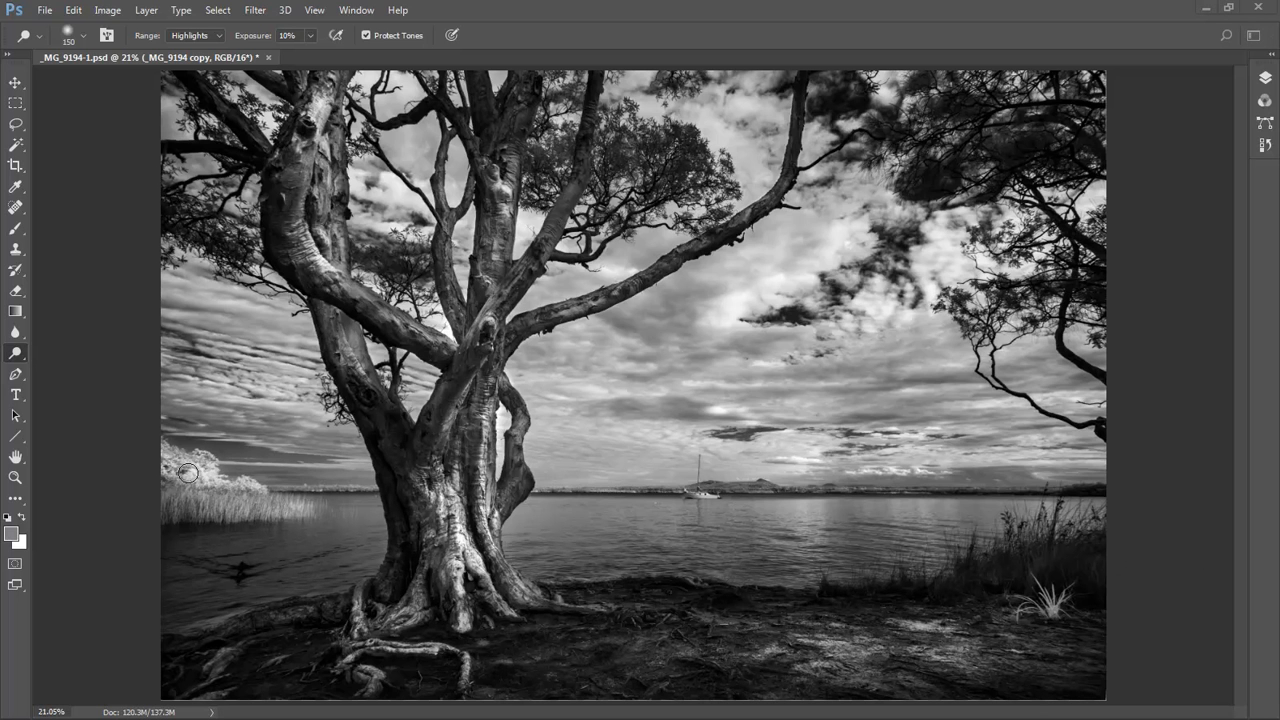
Burn the highlights of the bright bush and clouds beside the tree with a 250 px brush at 8% exposure
{"action": "right_click", "coordinate": [20, 356]}
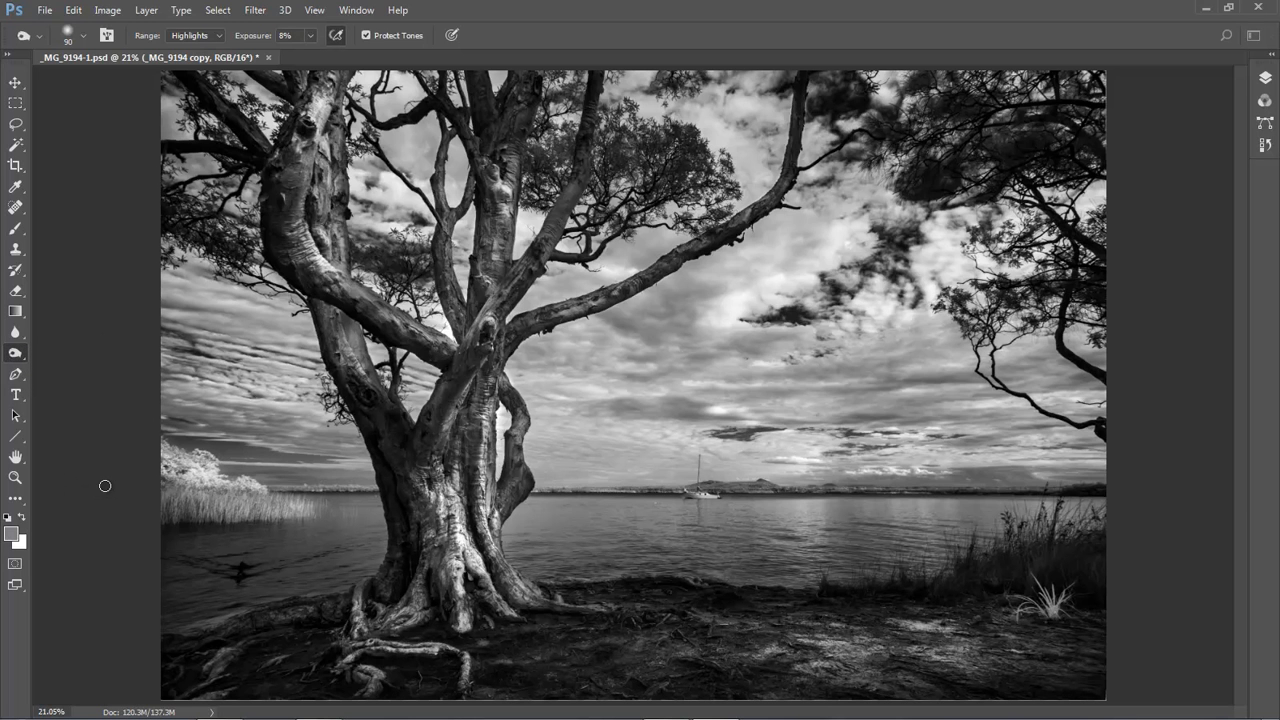
{"action": "key", "text": "bracketright"}
{"action": "key", "text": "bracketright"}
{"action": "key", "text": "bracketright"}
{"action": "key", "text": "bracketright"}
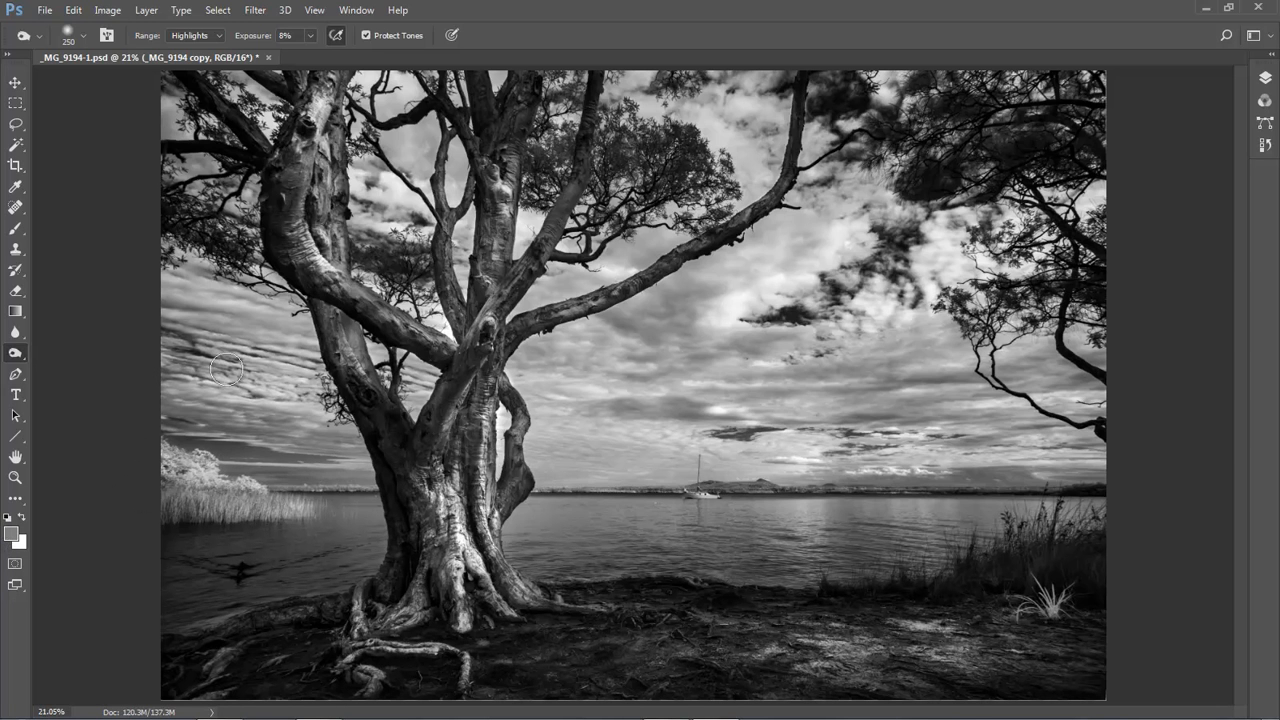
Set the Burn tool to the Shadows range at 8% exposure and deepen the dark cloud streaks beside the tree
{"action": "right_click", "coordinate": [22, 358]}
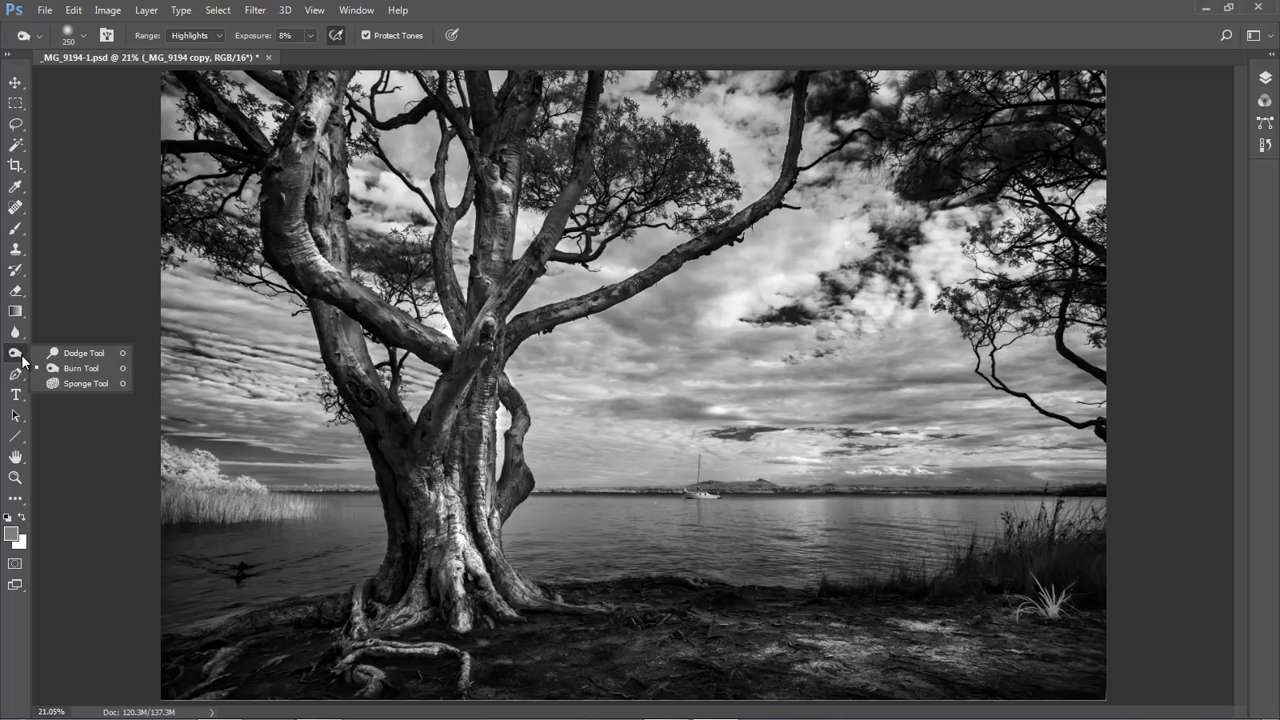
{"action": "left_click", "coordinate": [55, 368]}
{"action": "left_click", "coordinate": [220, 38]}
{"action": "left_click", "coordinate": [186, 47]}
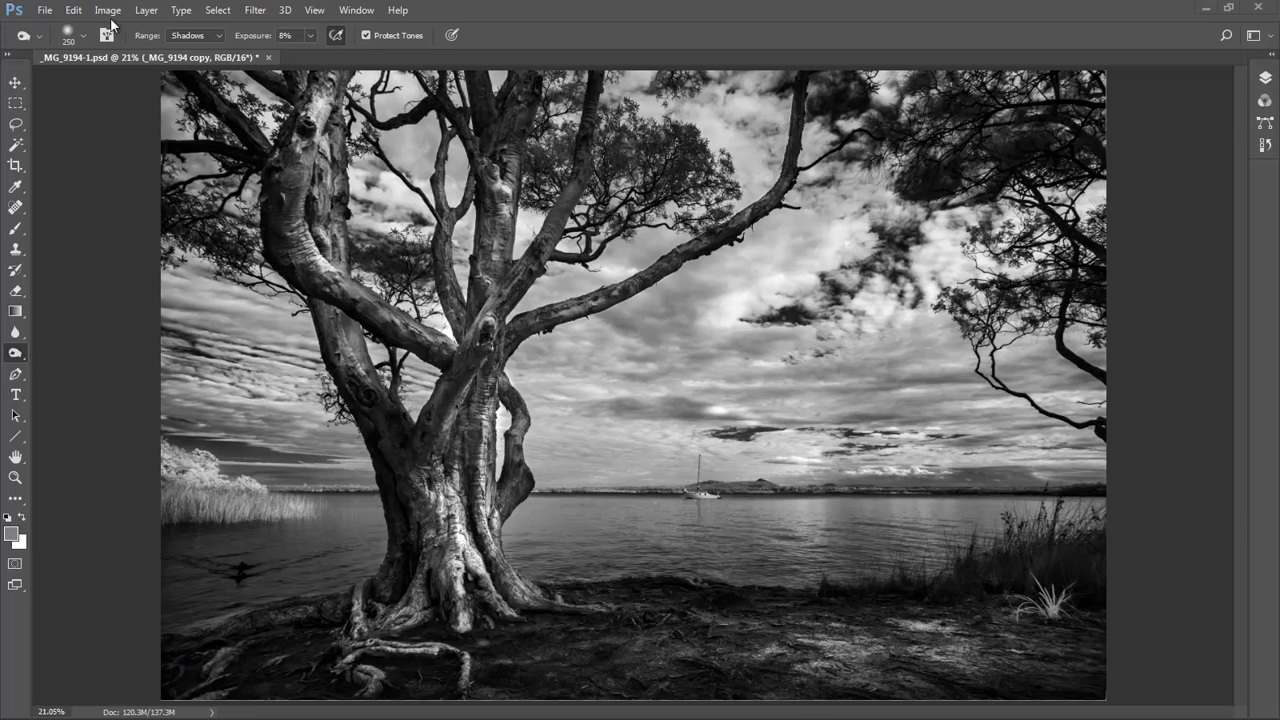
Stretch the image to a width of 21 inches in Image Size without constraining its proportions
{"action": "left_click", "coordinate": [1265, 78]}
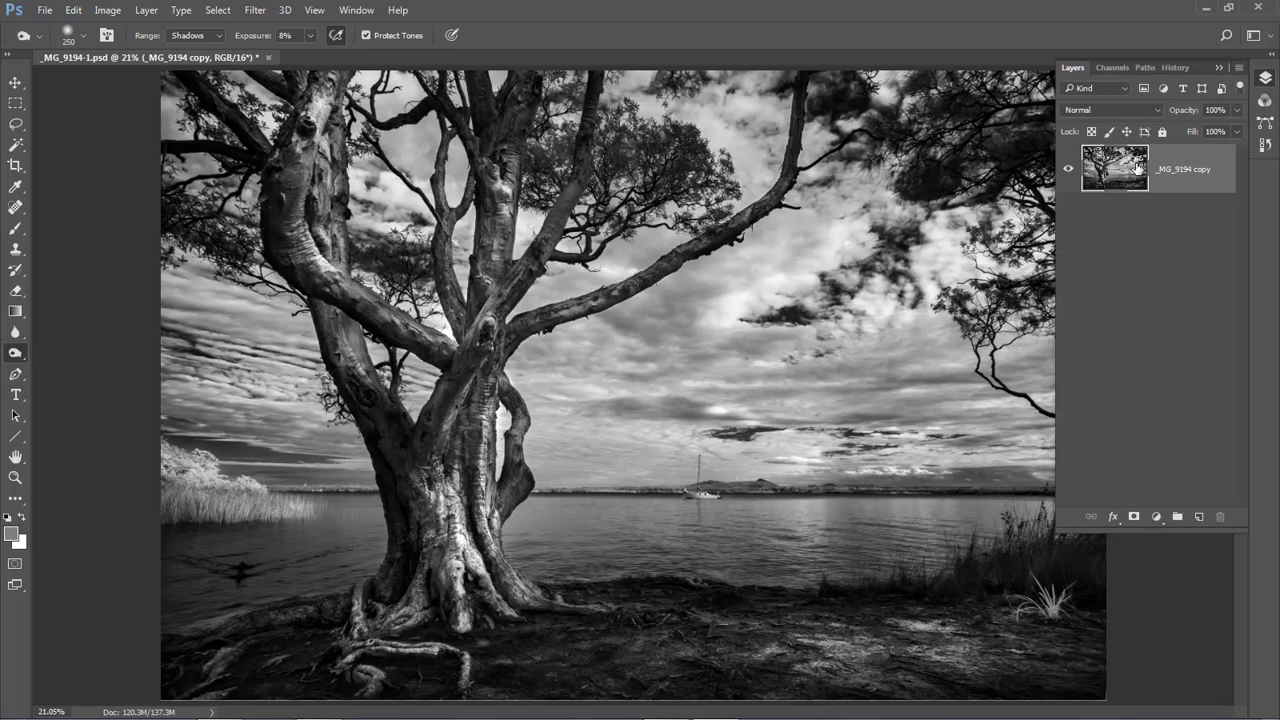
{"action": "left_click", "coordinate": [771, 41]}
{"action": "left_click", "coordinate": [106, 11]}
{"action": "left_click", "coordinate": [119, 128]}
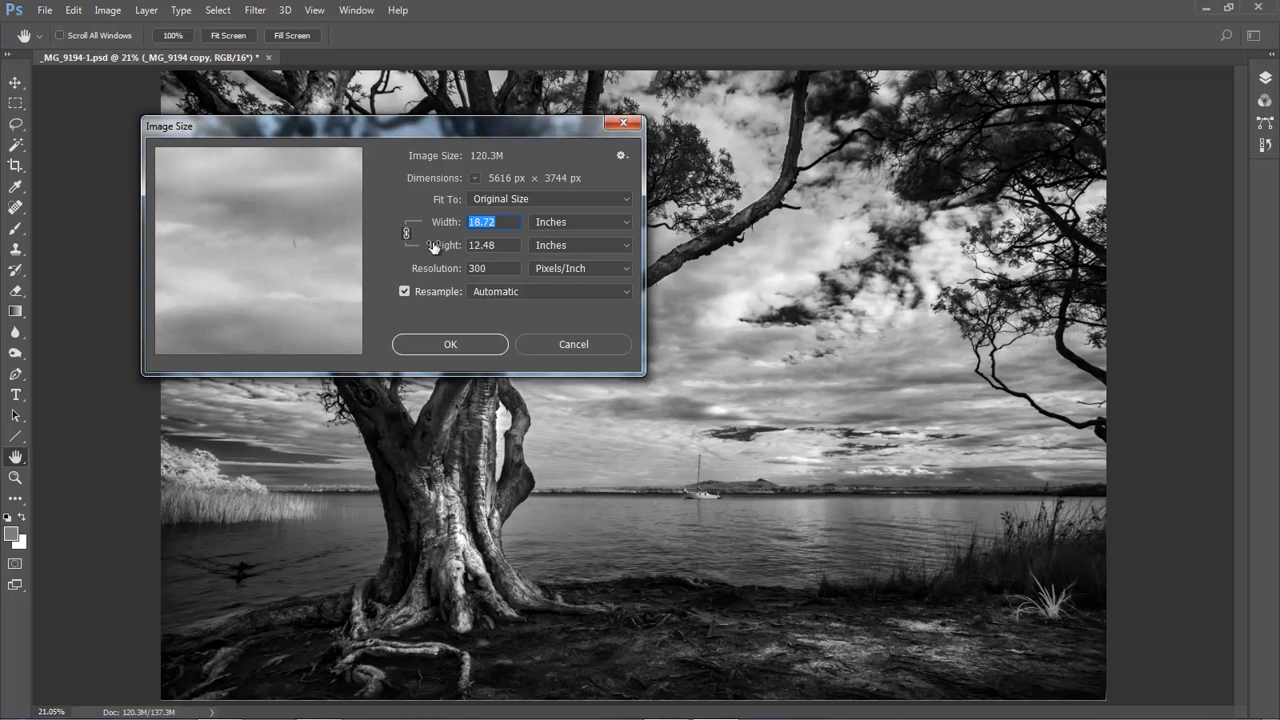
{"action": "left_click", "coordinate": [500, 223]}
{"action": "type", "text": "21"}
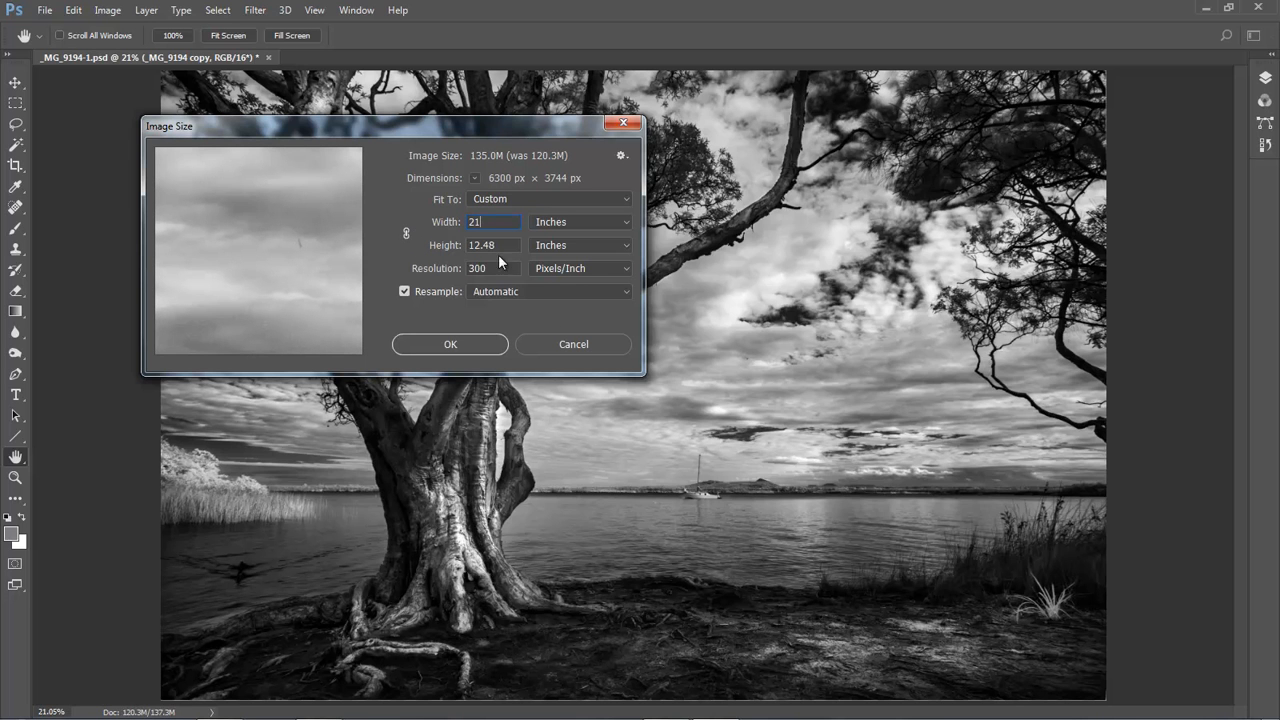
{"action": "left_click", "coordinate": [448, 346]}
Burn the shadows around the tree's roots, and the highlights along the edges of the lower trunk at 8% exposure
{"action": "key", "text": "o"}
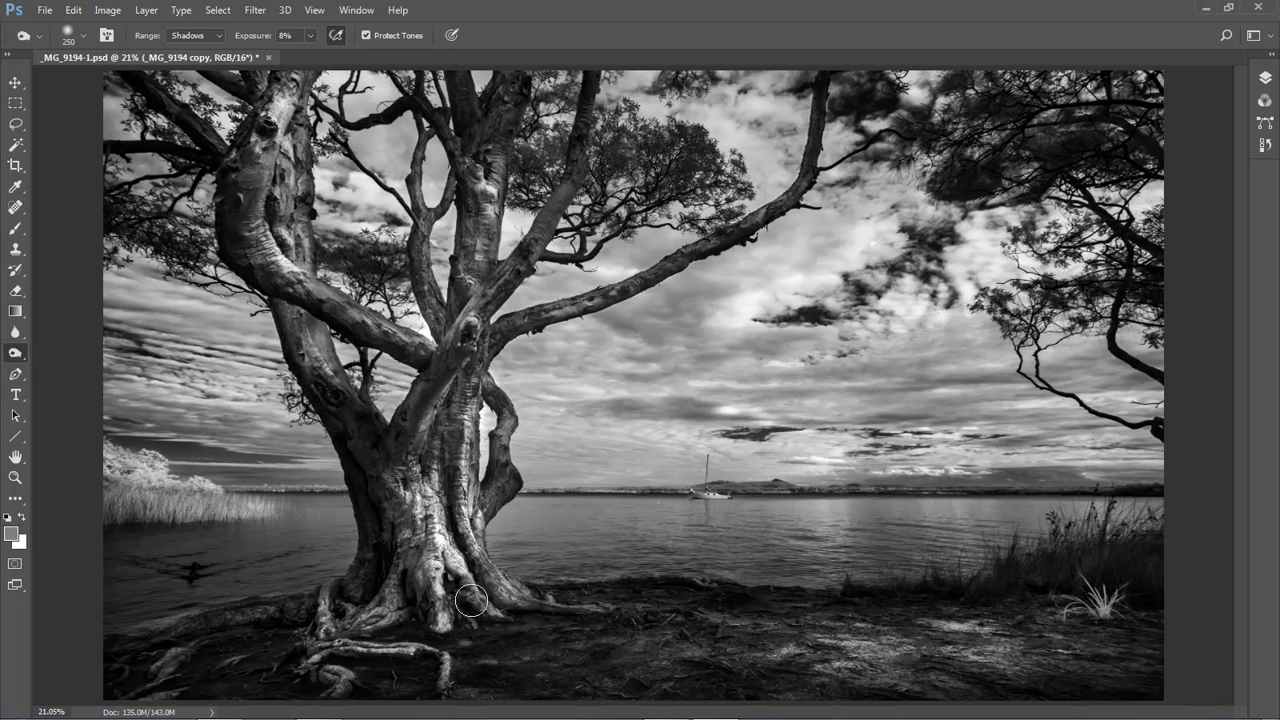
{"action": "left_click_drag", "start_coordinate": [476, 611], "coordinate": [438, 640]}
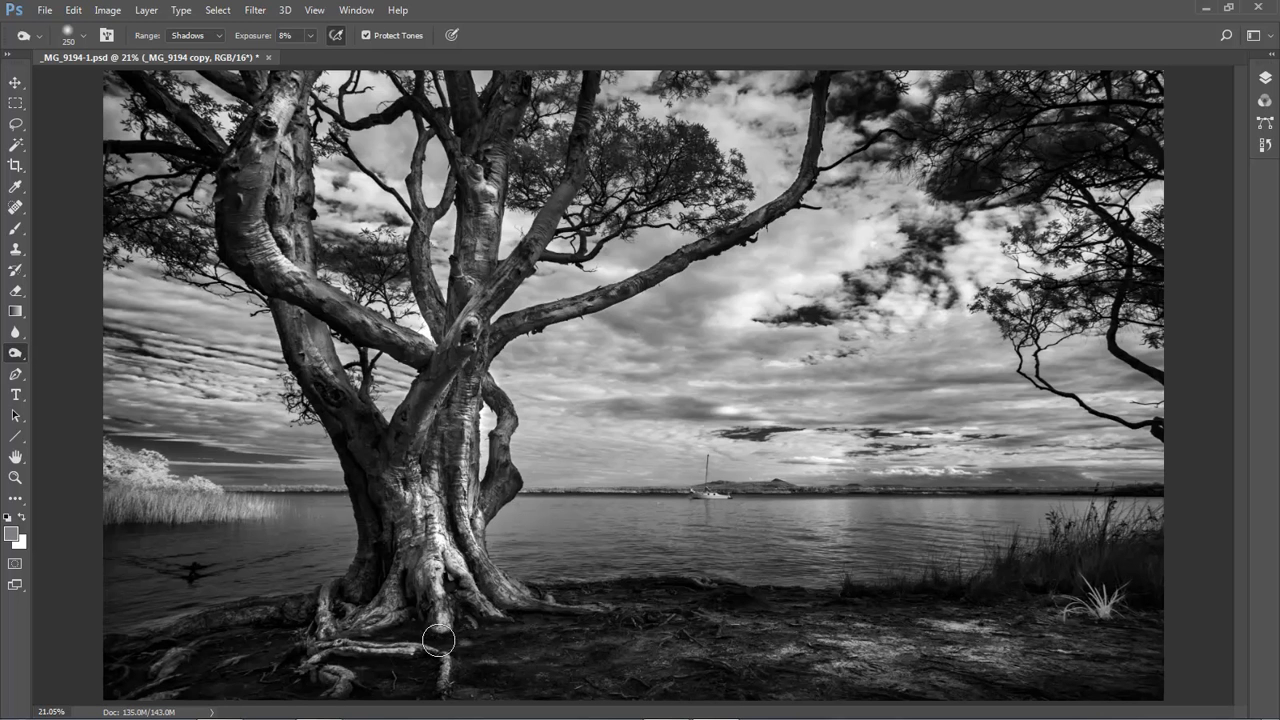
{"action": "right_click", "coordinate": [19, 358]}
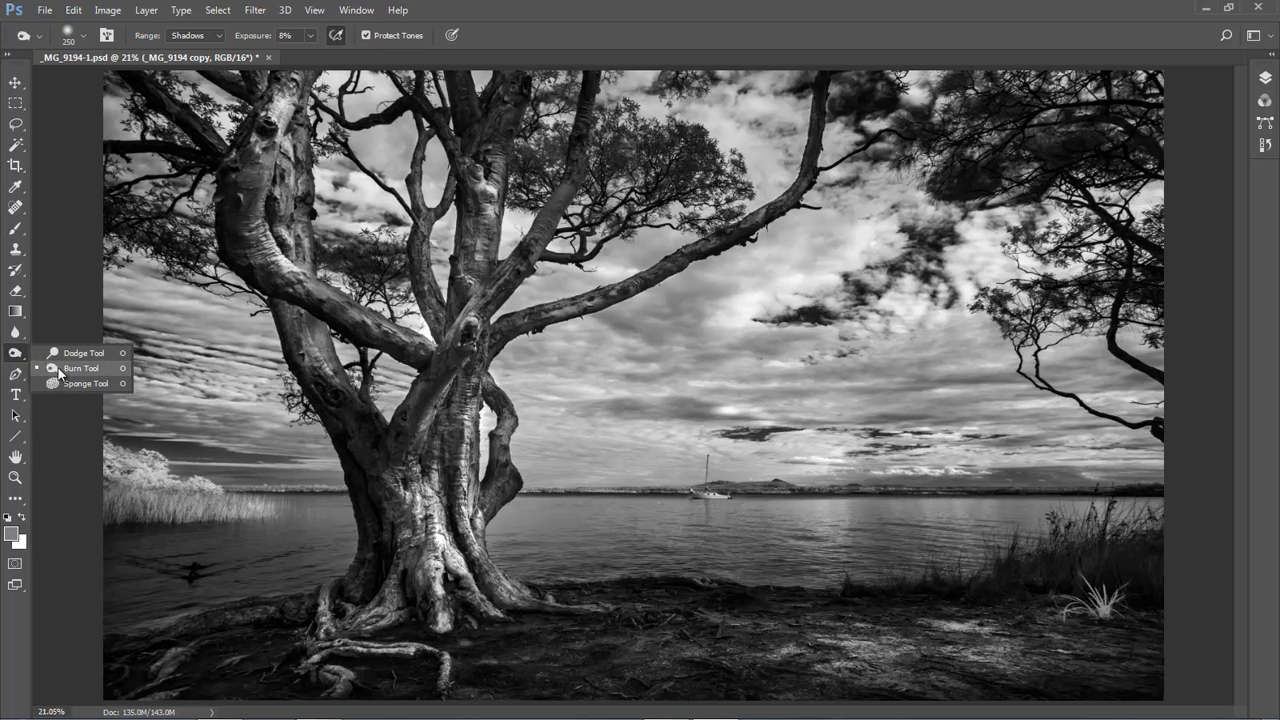
{"action": "left_click", "coordinate": [70, 369]}
{"action": "left_click", "coordinate": [195, 35]}
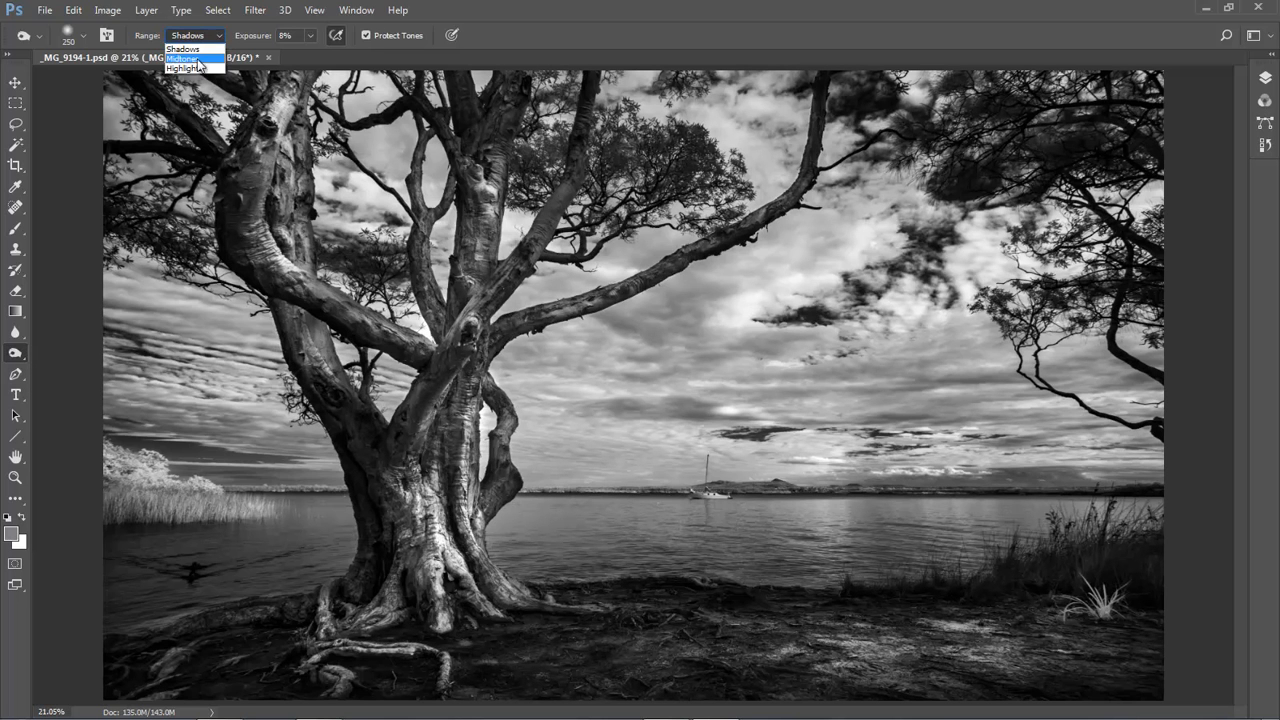
{"action": "left_click", "coordinate": [190, 86]}
{"action": "mouse_move", "coordinate": [505, 510]}
{"action": "left_mouse_down"}
{"action": "mouse_move", "coordinate": [472, 526]}
{"action": "mouse_move", "coordinate": [466, 571]}
{"action": "mouse_move", "coordinate": [522, 481]}
{"action": "mouse_move", "coordinate": [478, 576]}
{"action": "mouse_move", "coordinate": [486, 527]}
{"action": "left_mouse_up"}
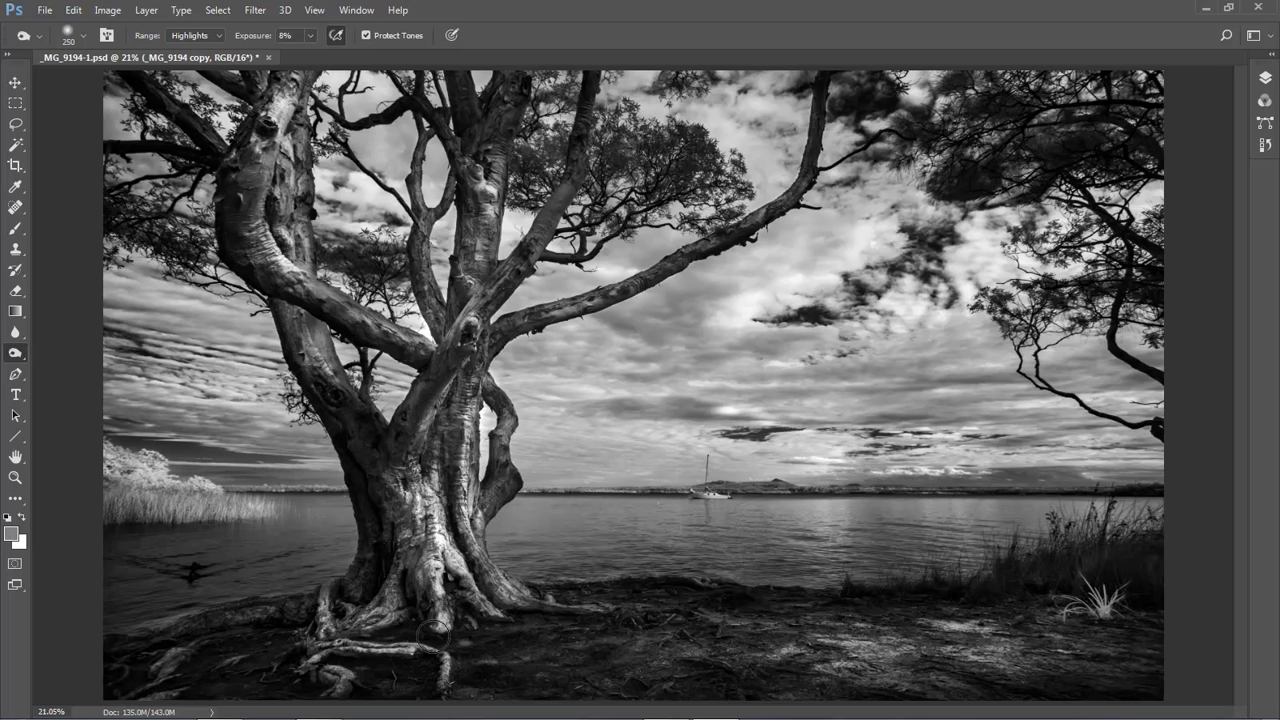
{"action": "mouse_move", "coordinate": [343, 491]}
{"action": "left_mouse_down"}
{"action": "mouse_move", "coordinate": [362, 578]}
{"action": "mouse_move", "coordinate": [352, 547]}
{"action": "mouse_move", "coordinate": [327, 651]}
{"action": "mouse_move", "coordinate": [340, 495]}
{"action": "mouse_move", "coordinate": [341, 633]}
{"action": "mouse_move", "coordinate": [354, 591]}
{"action": "mouse_move", "coordinate": [322, 663]}
{"action": "mouse_move", "coordinate": [358, 679]}
{"action": "mouse_move", "coordinate": [427, 625]}
{"action": "mouse_move", "coordinate": [394, 664]}
{"action": "mouse_move", "coordinate": [378, 652]}
{"action": "mouse_move", "coordinate": [378, 620]}
{"action": "mouse_move", "coordinate": [346, 648]}
{"action": "mouse_move", "coordinate": [418, 629]}
{"action": "mouse_move", "coordinate": [385, 636]}
{"action": "mouse_move", "coordinate": [416, 617]}
{"action": "mouse_move", "coordinate": [394, 596]}
{"action": "left_mouse_up"}
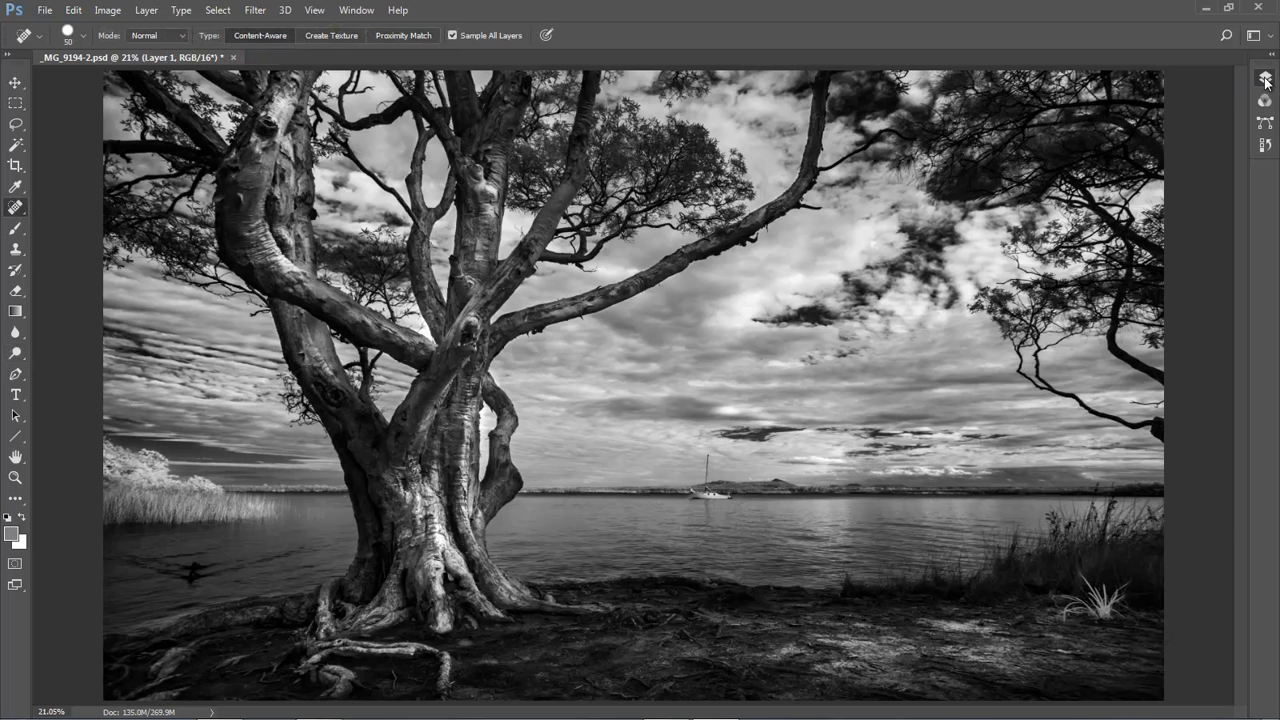
Check the layer stack and open Layer 1 in the Nik Collection's Silver Efex Pro 2 filter
{"action": "left_click", "coordinate": [1265, 78]}
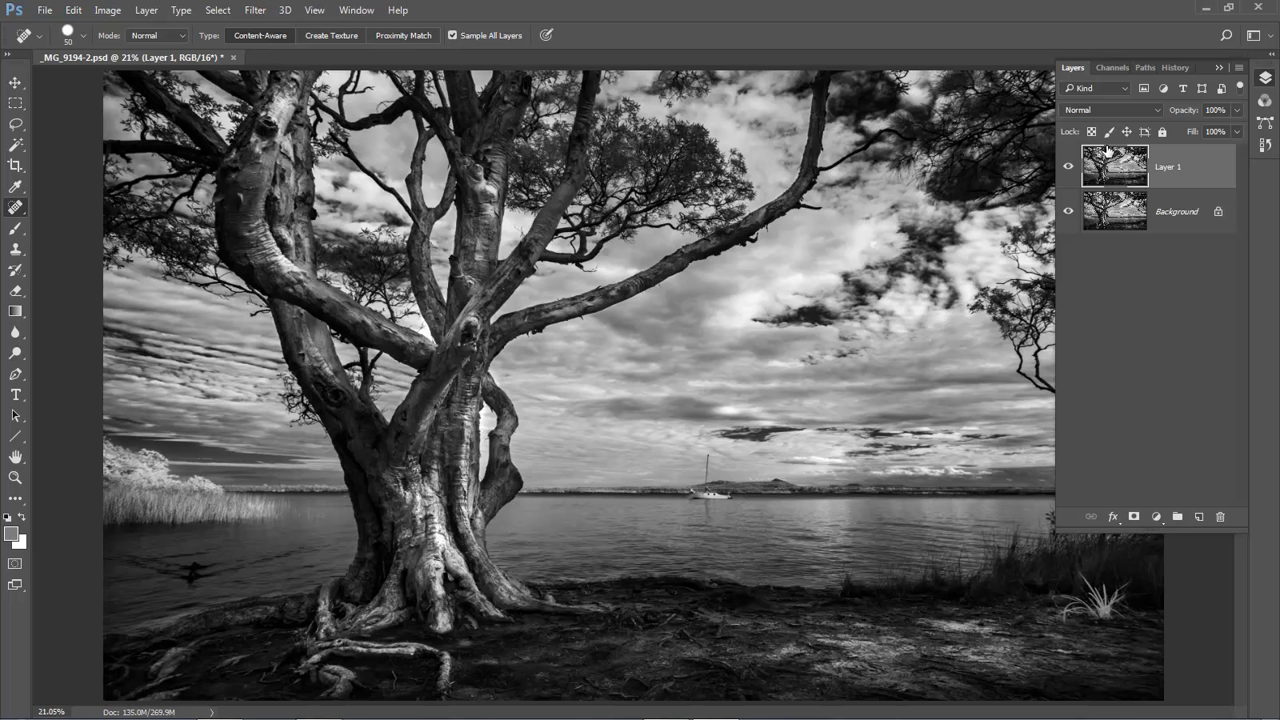
{"action": "left_click", "coordinate": [1135, 37]}
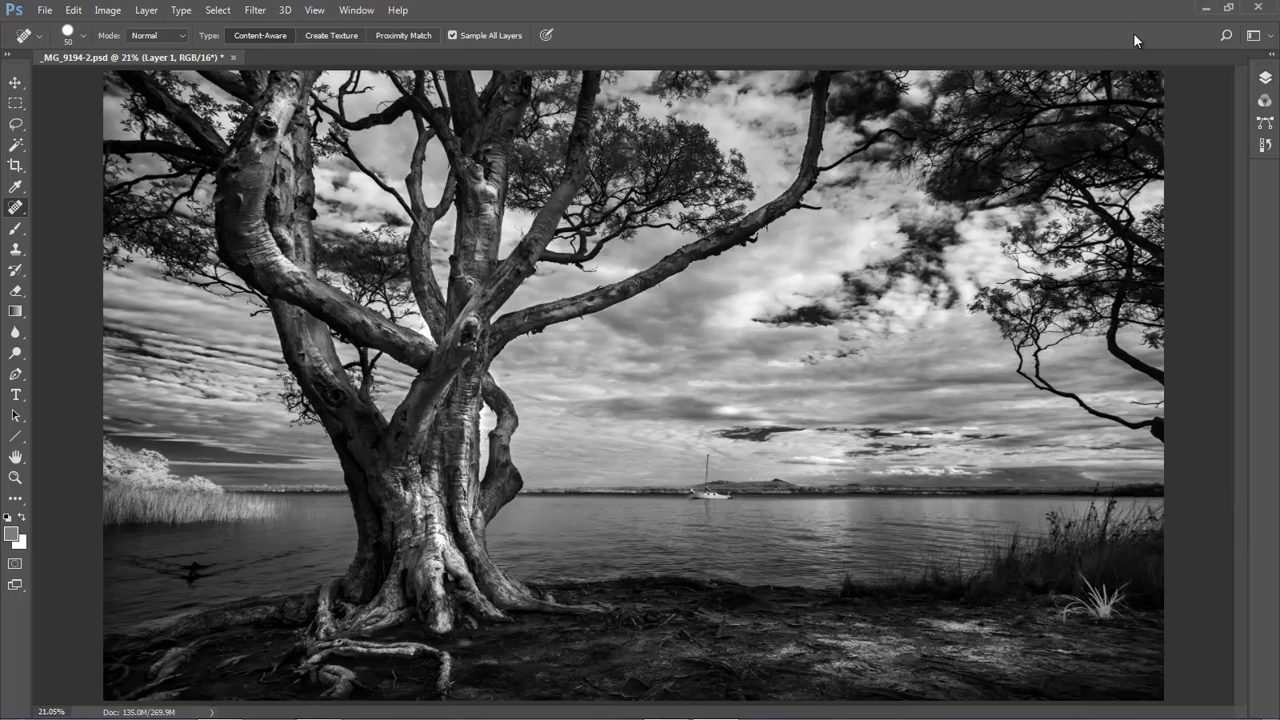
{"action": "left_click", "coordinate": [256, 11]}
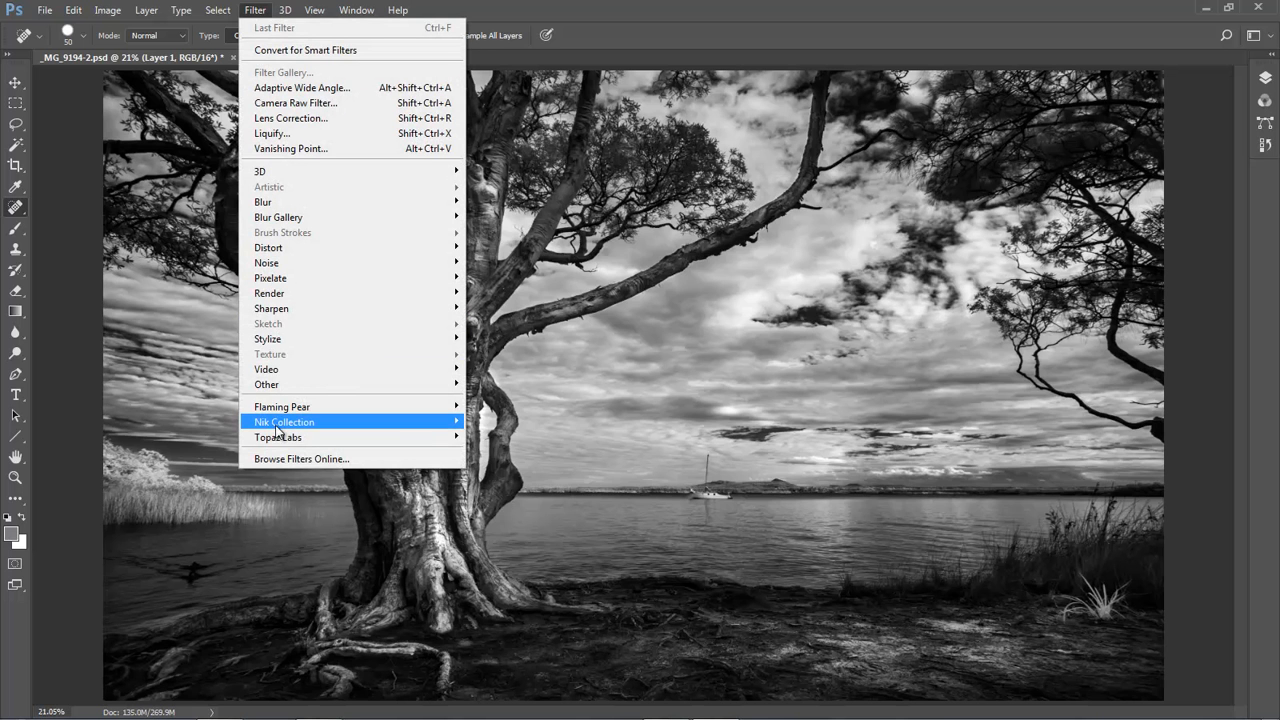
{"action": "mouse_move", "coordinate": [281, 430]}
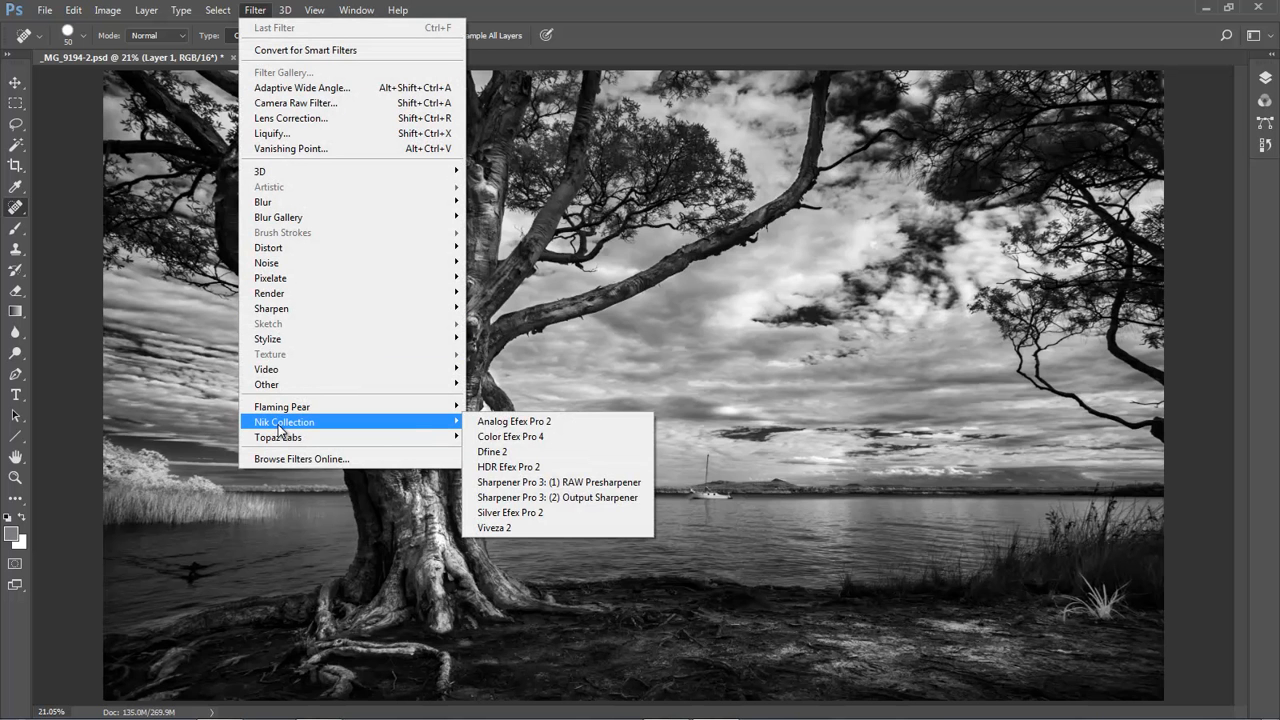
{"action": "left_click", "coordinate": [535, 514]}
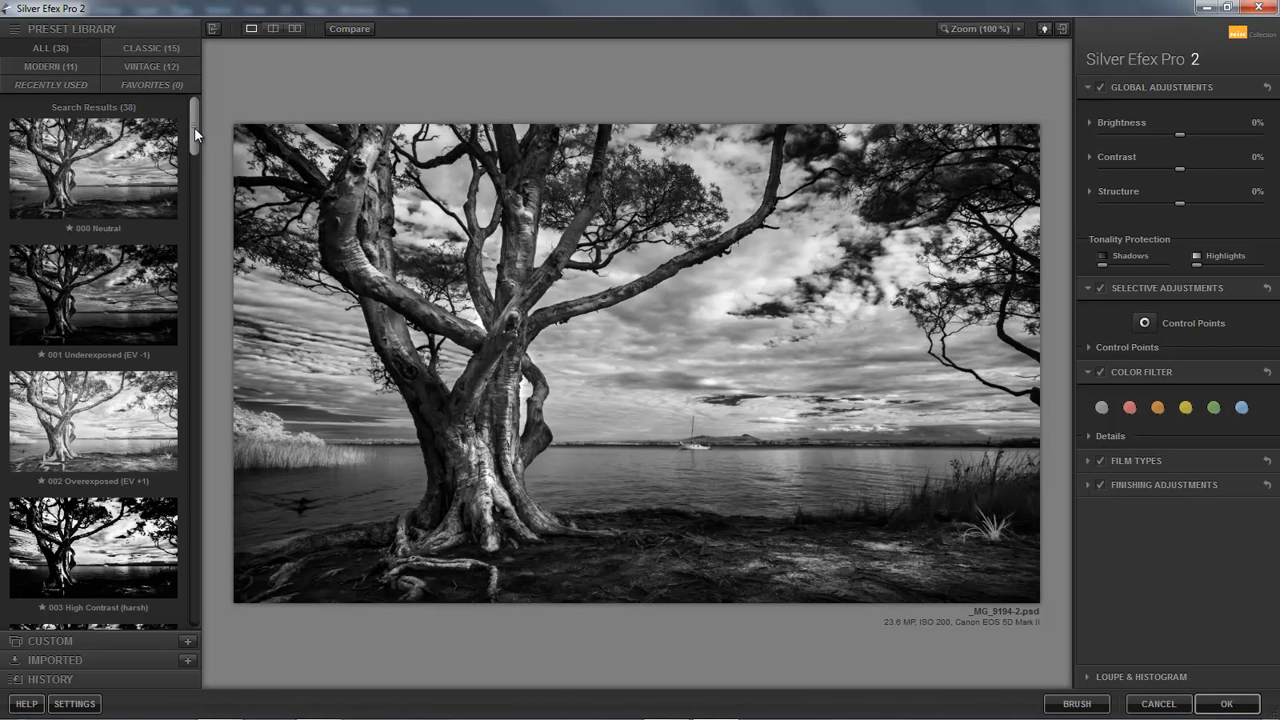
Try the 005 High Structure (harsh) and 006 High Structure (smooth) presets, comparing the smooth one with the original
{"action": "left_click_drag", "start_coordinate": [192, 128], "coordinate": [204, 189]}
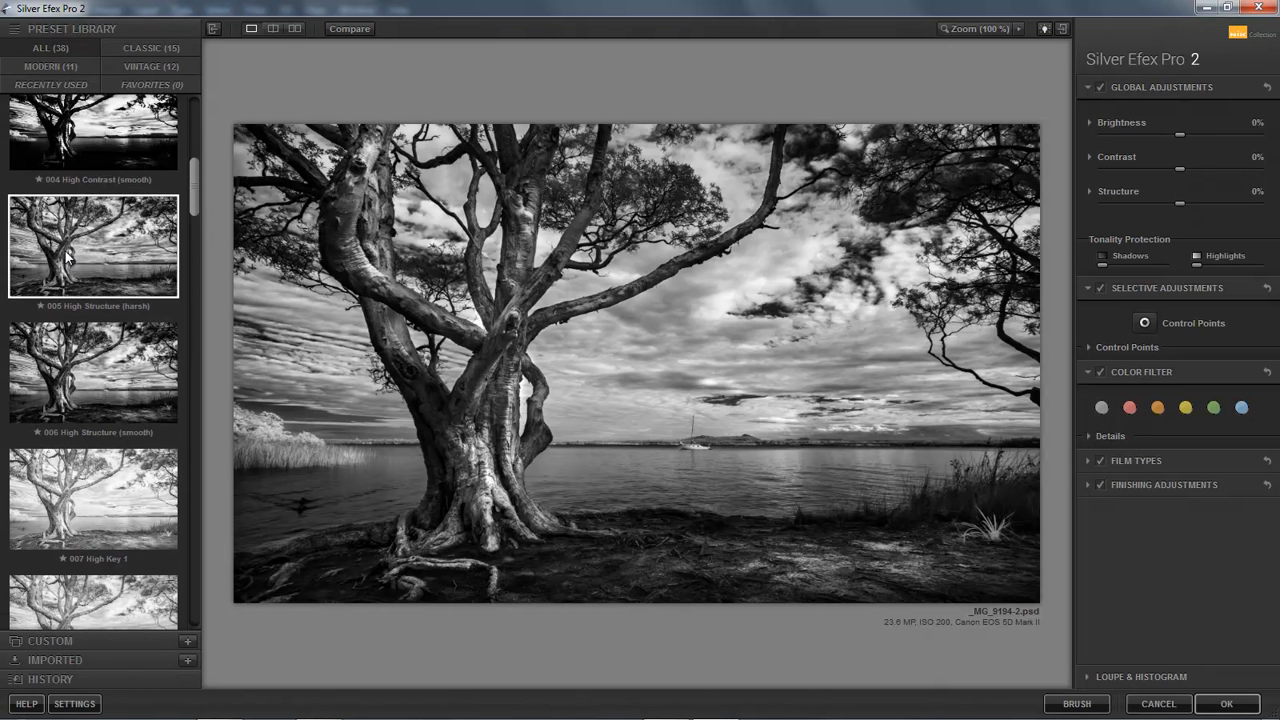
{"action": "left_click", "coordinate": [74, 254]}
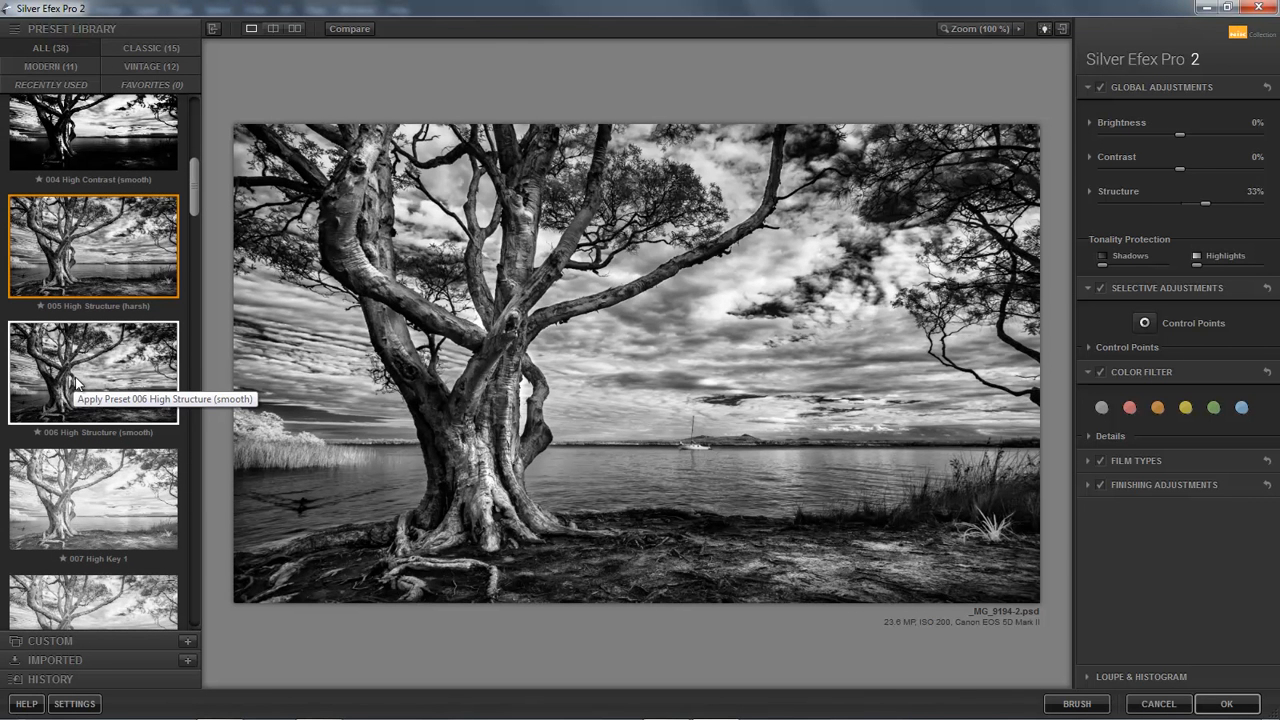
{"action": "left_click", "coordinate": [81, 378]}
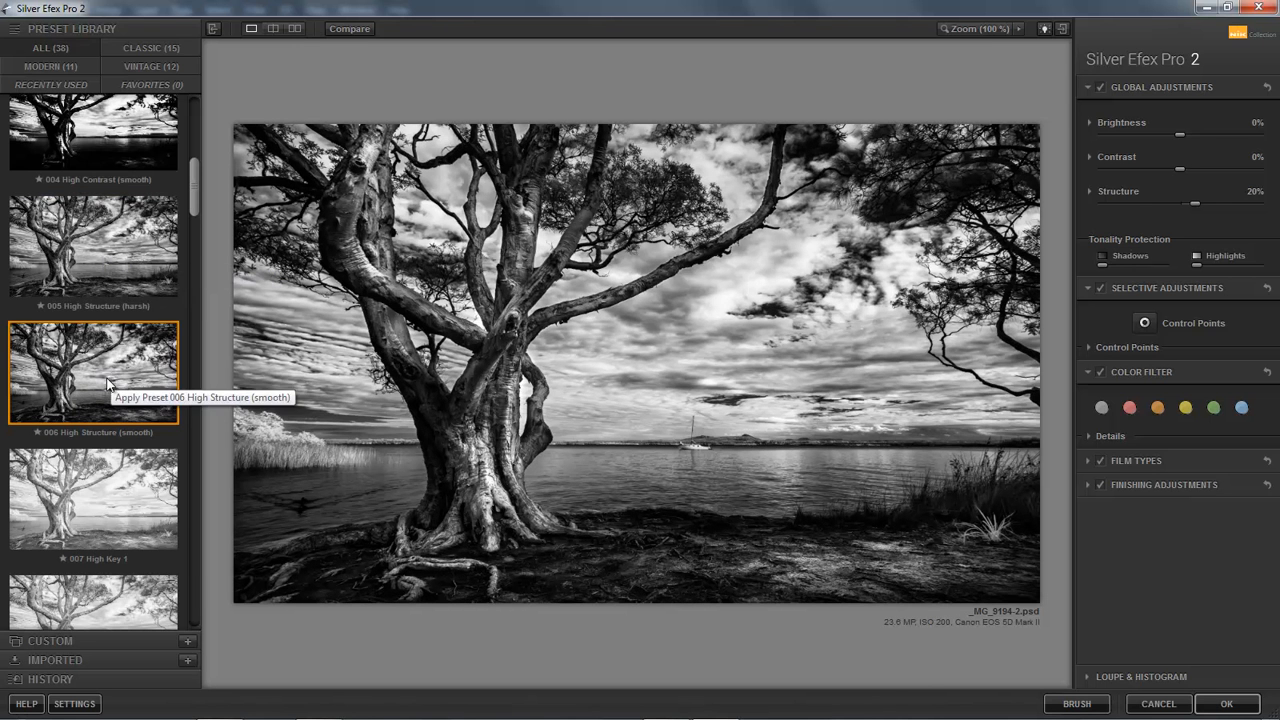
{"action": "left_click", "coordinate": [350, 30]}
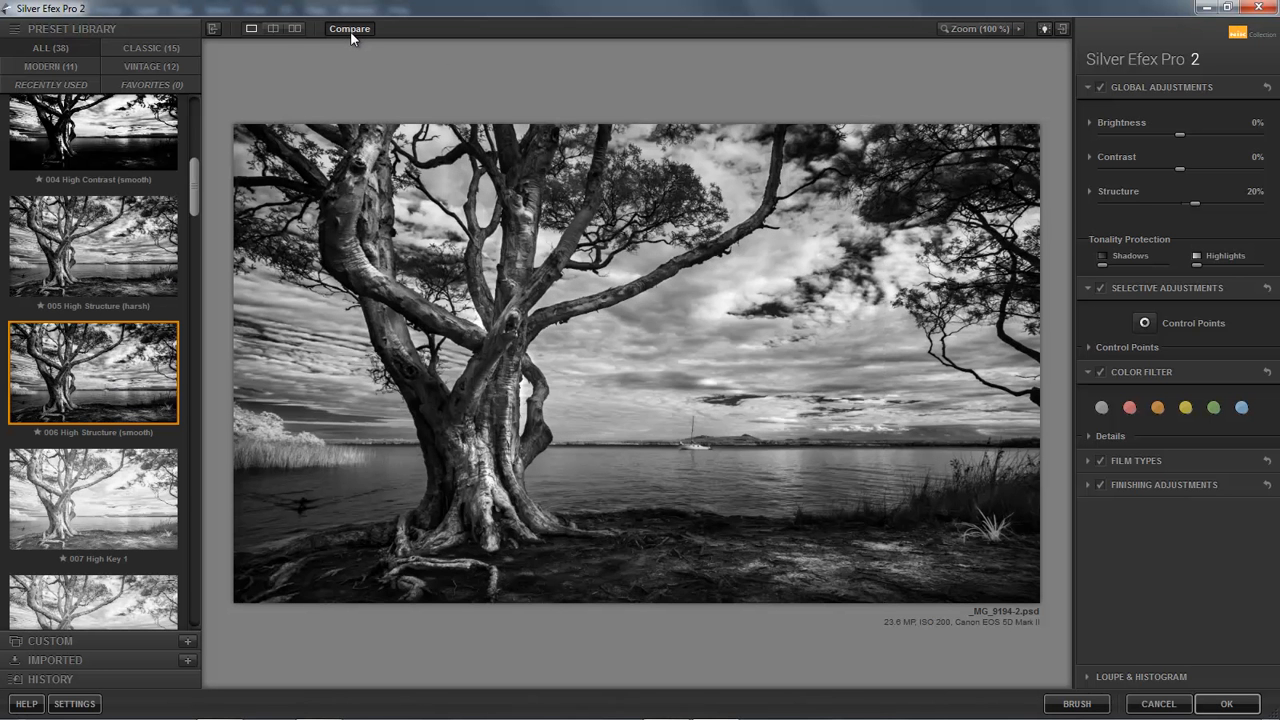
{"action": "left_click", "coordinate": [350, 31]}
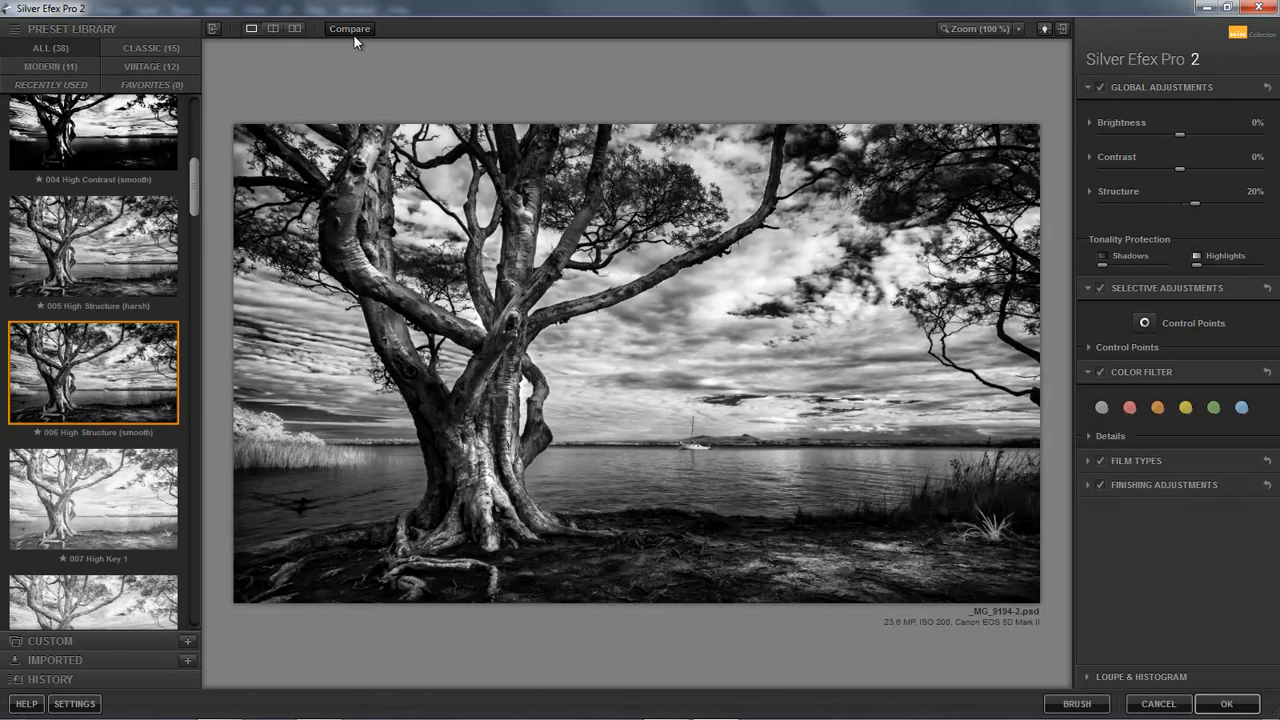
{"action": "left_click", "coordinate": [350, 32]}
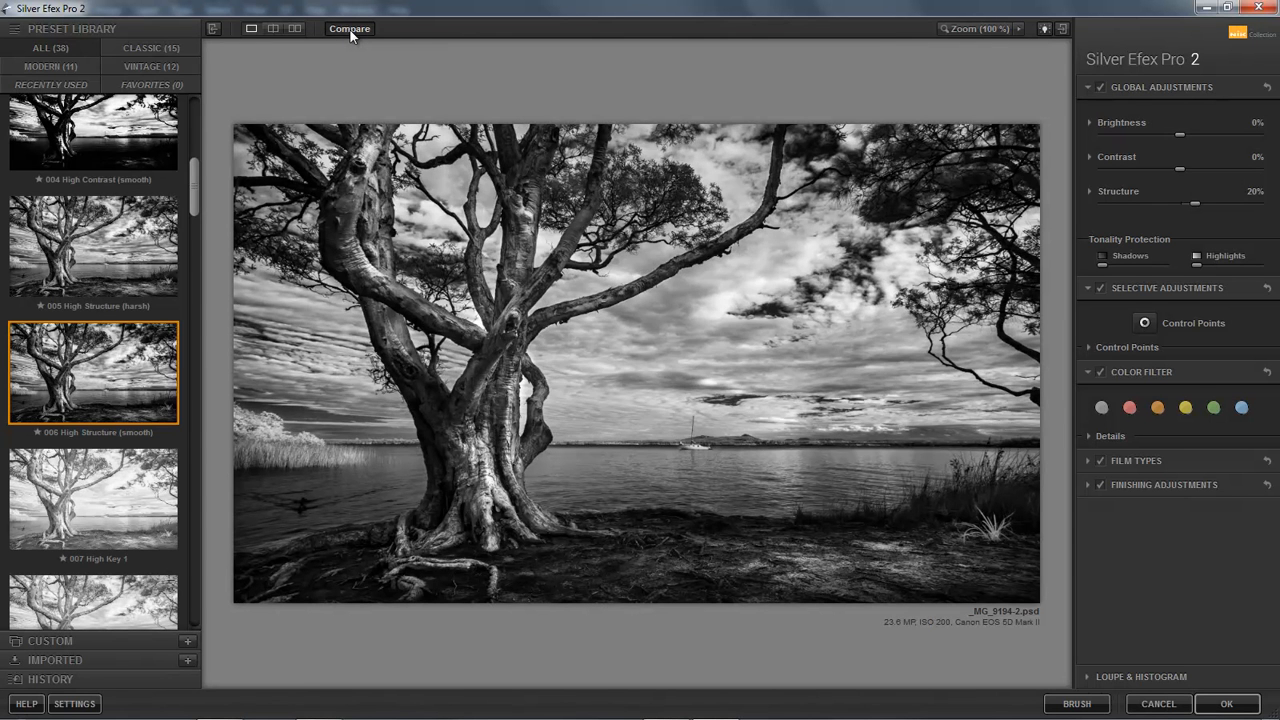
{"action": "left_click", "coordinate": [350, 33]}
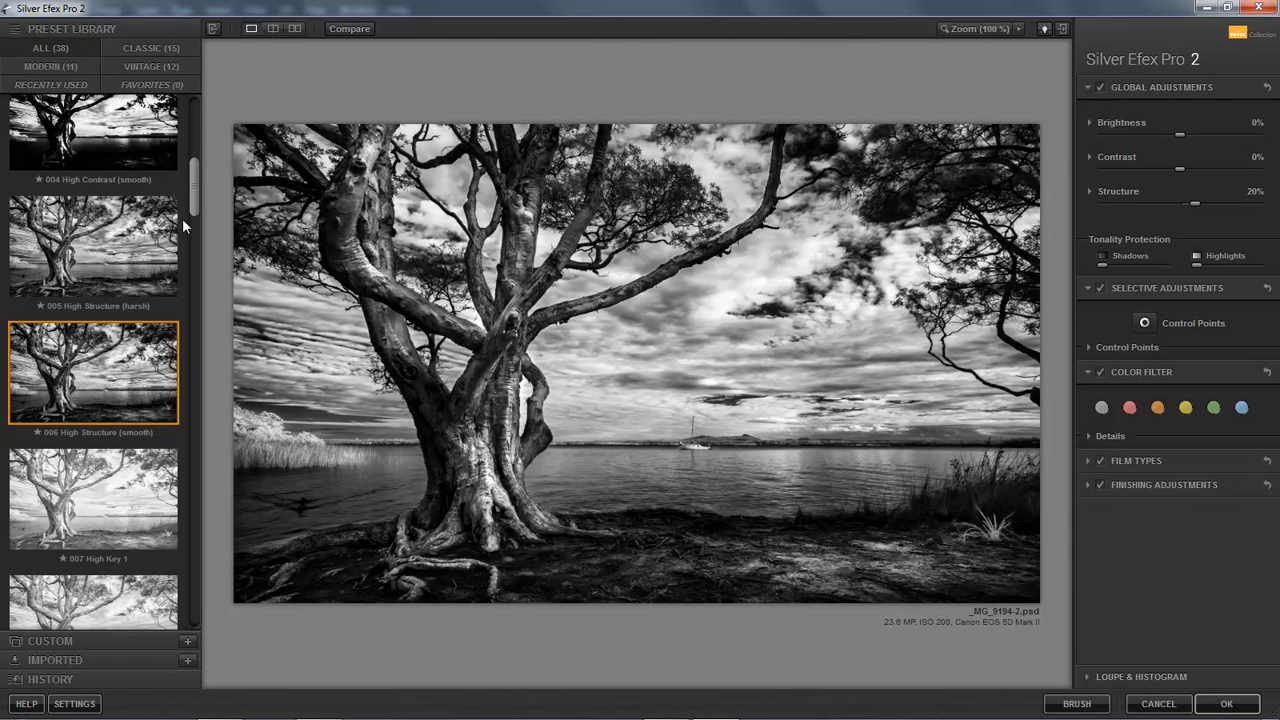
Apply the 005 High Structure (harsh) preset, comparing it with the original before accepting the filter
{"action": "left_click", "coordinate": [100, 240]}
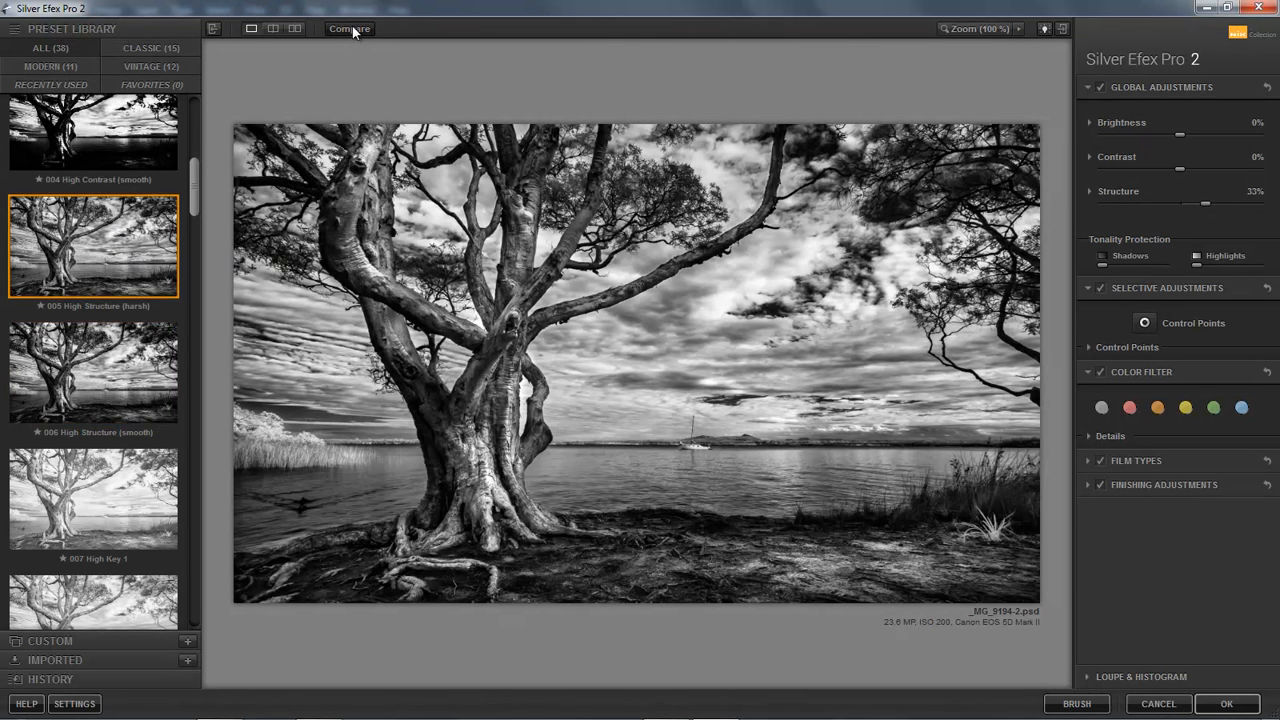
{"action": "left_click", "coordinate": [350, 31]}
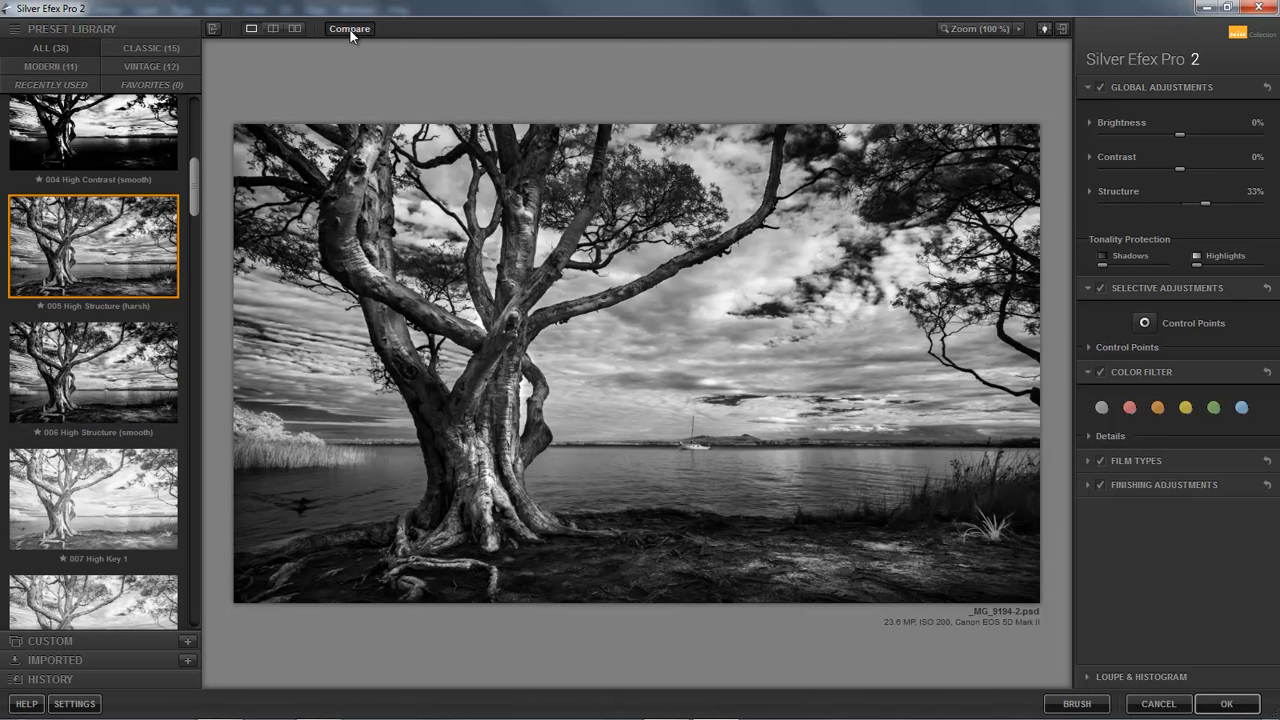
{"action": "left_click", "coordinate": [339, 33]}
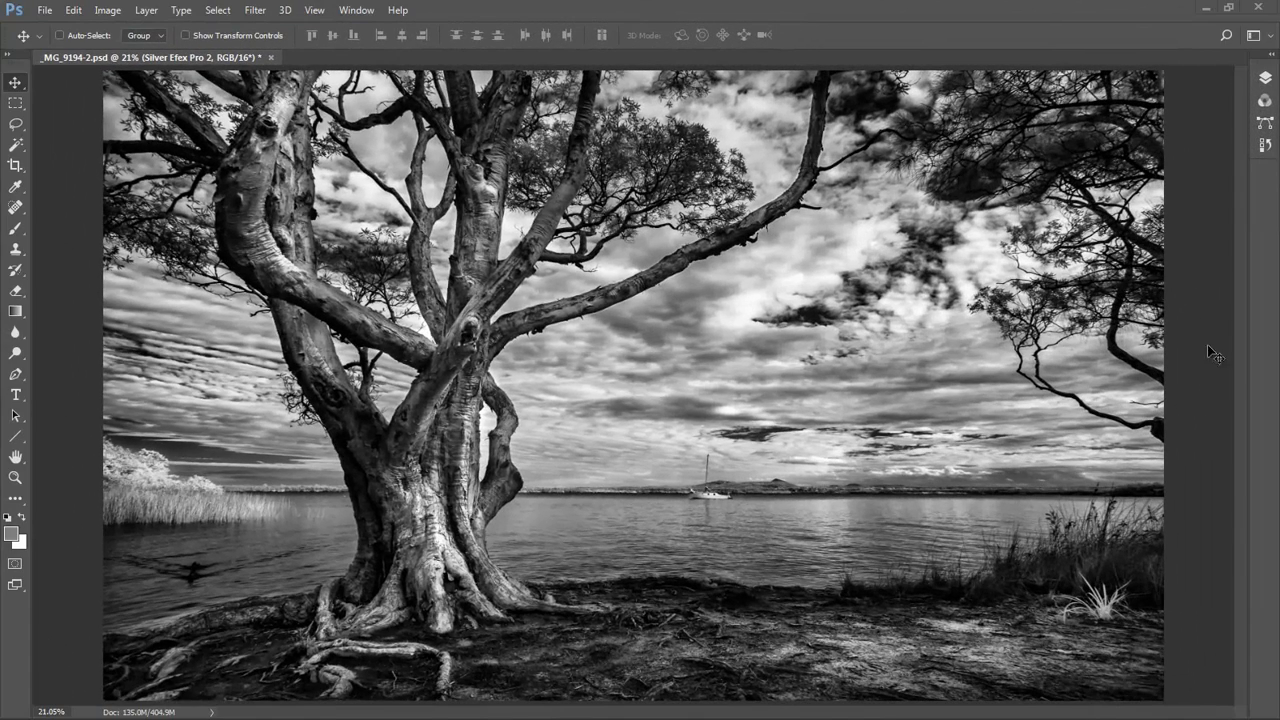
Compare the image with and without the Silver Efex Pro 2 layer by toggling its visibility
{"action": "left_click", "coordinate": [1266, 80]}
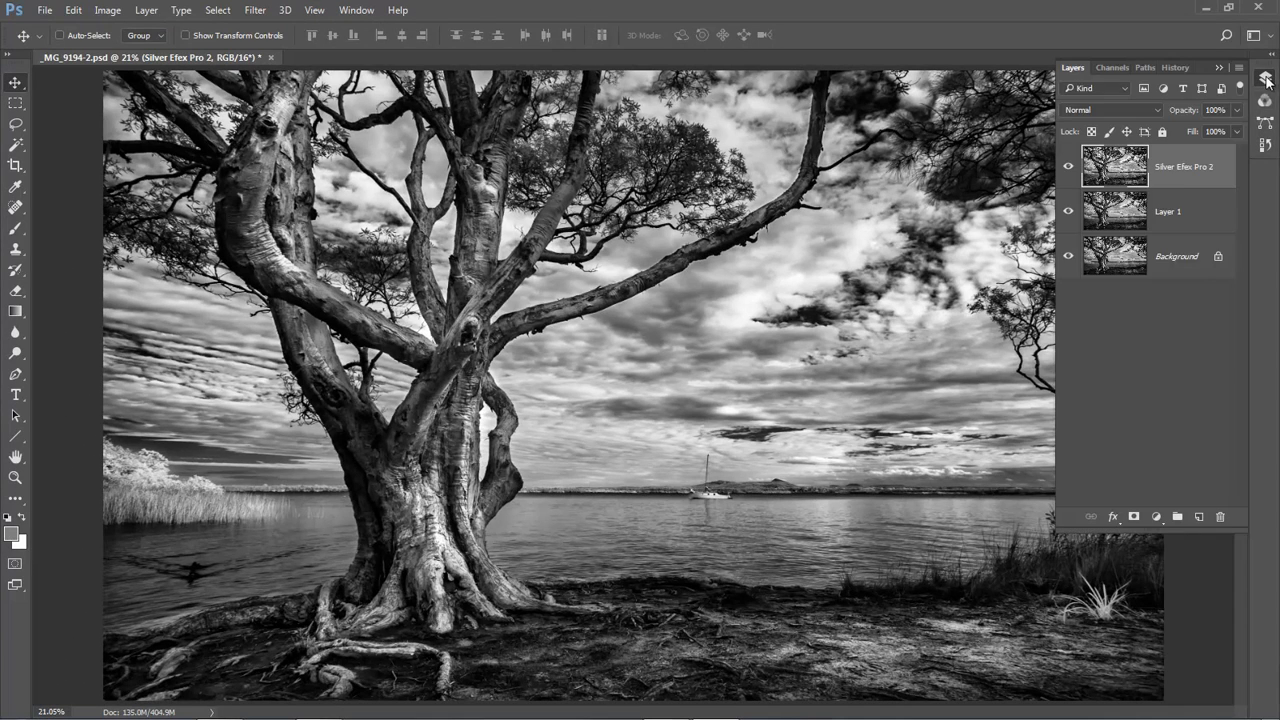
{"action": "left_click", "coordinate": [1069, 167]}
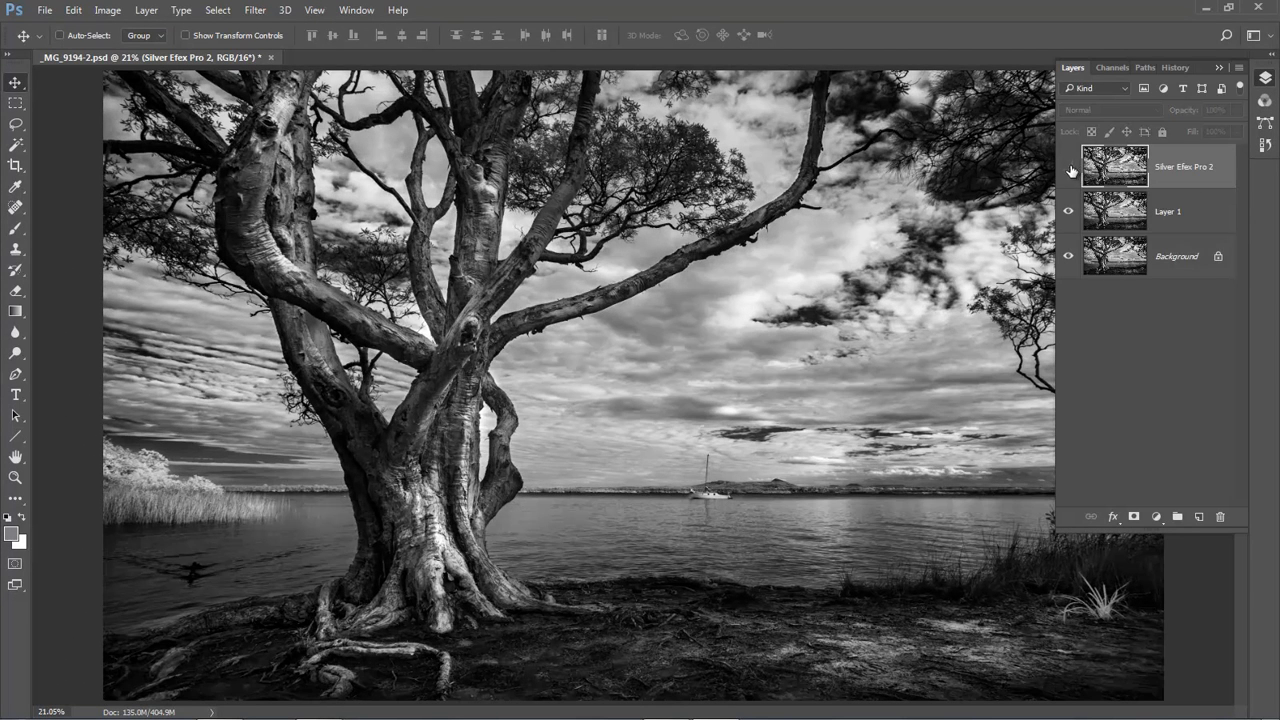
{"action": "left_click", "coordinate": [1069, 168]}
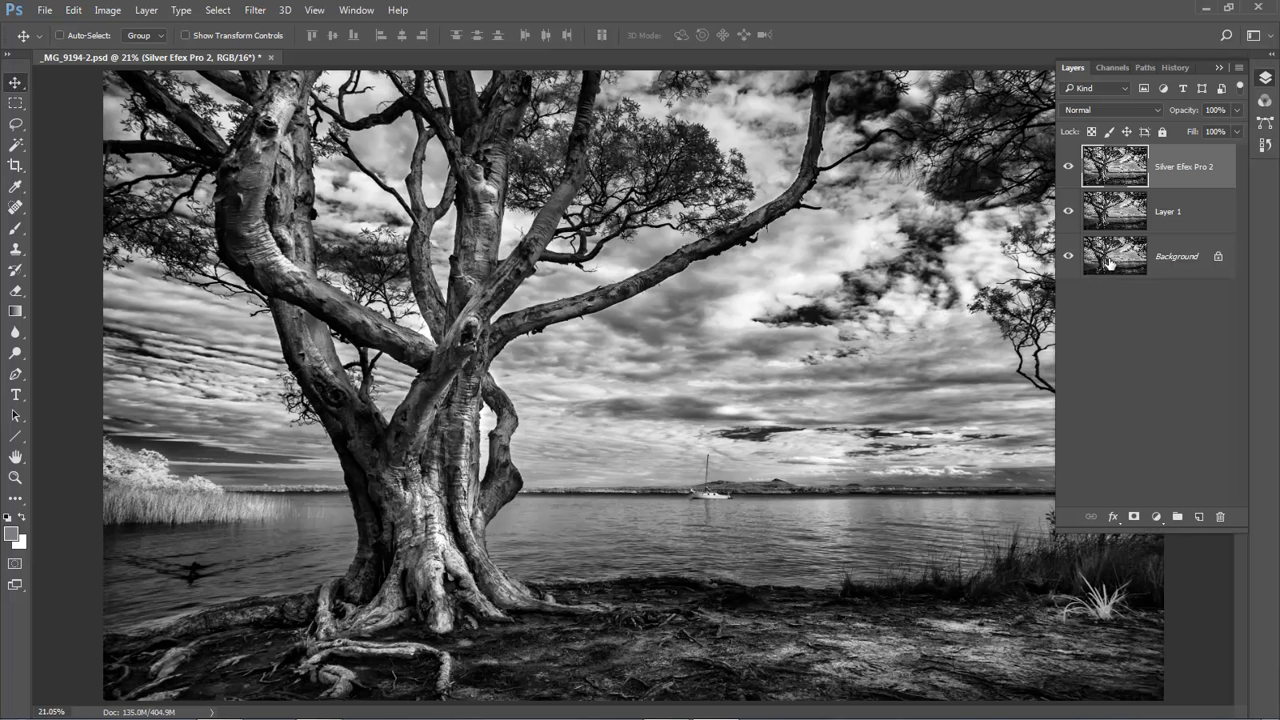
{"action": "left_click", "coordinate": [1066, 166]}
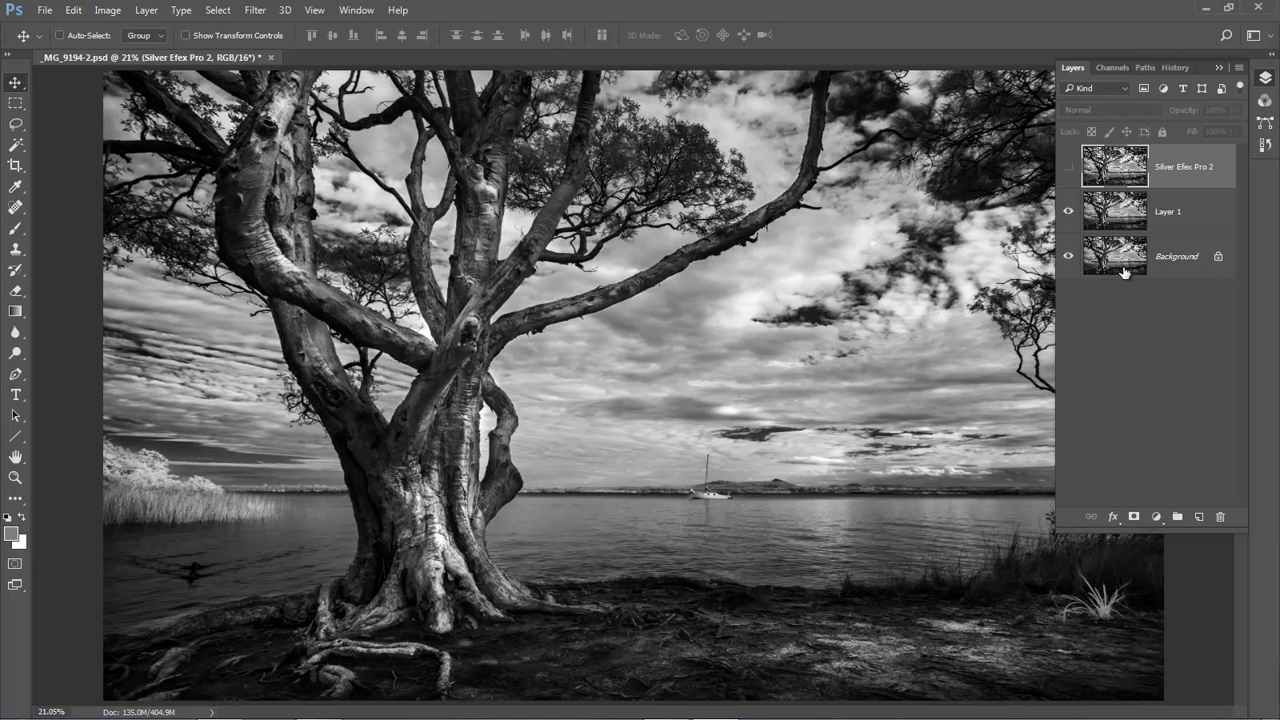
{"action": "left_click", "coordinate": [1068, 167]}
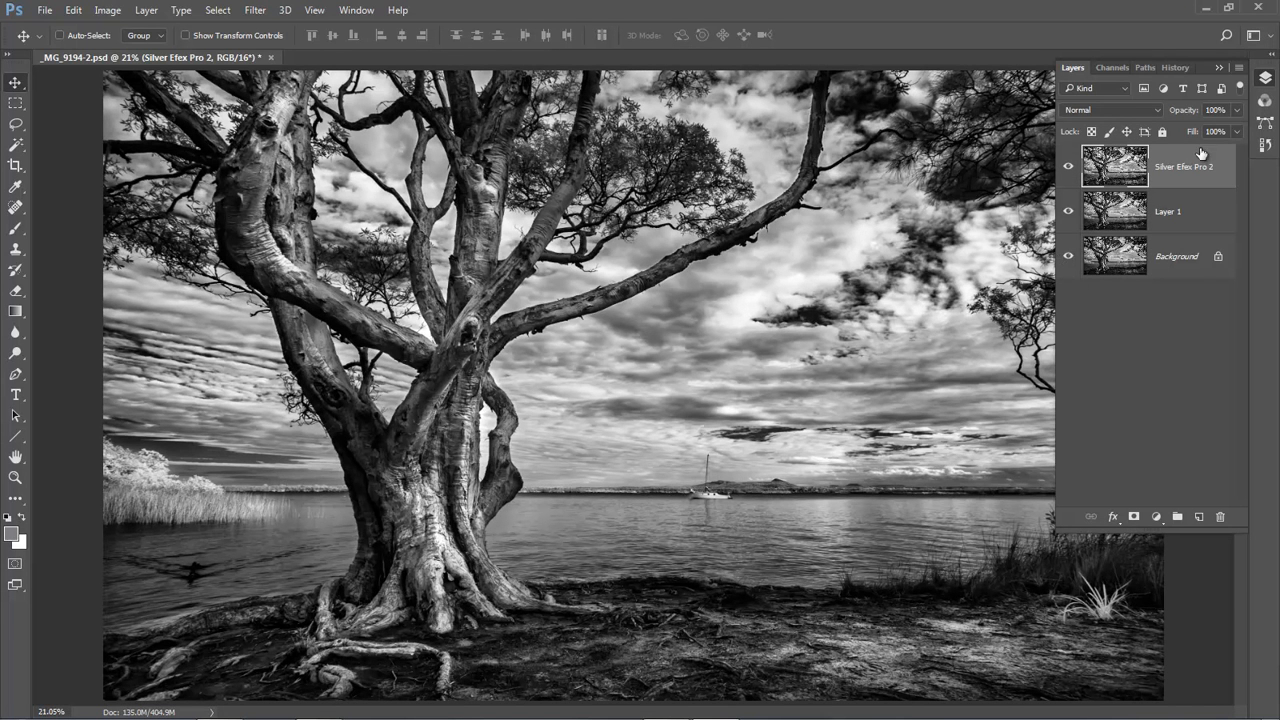
Flatten the layers into a single image and save it as _MG_9194-3.psd
{"action": "left_click", "coordinate": [1239, 67]}
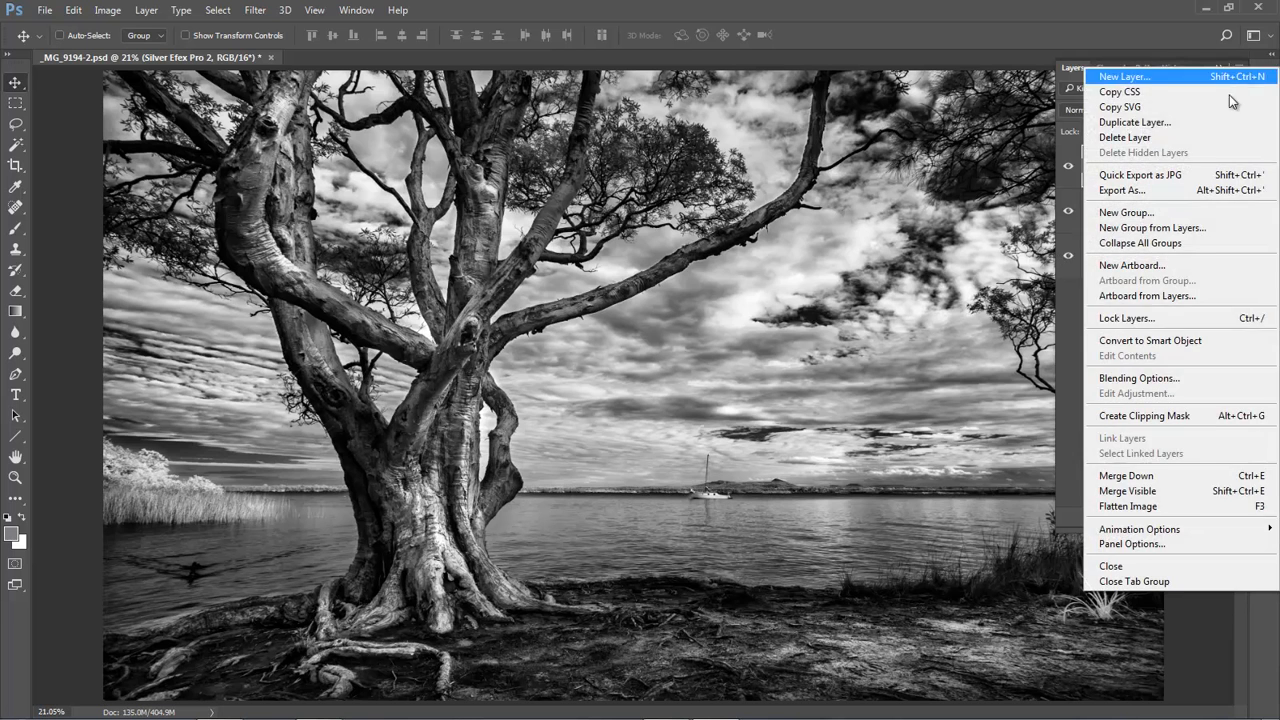
{"action": "left_click", "coordinate": [1137, 516]}
{"action": "key", "text": "ctrl+s"}
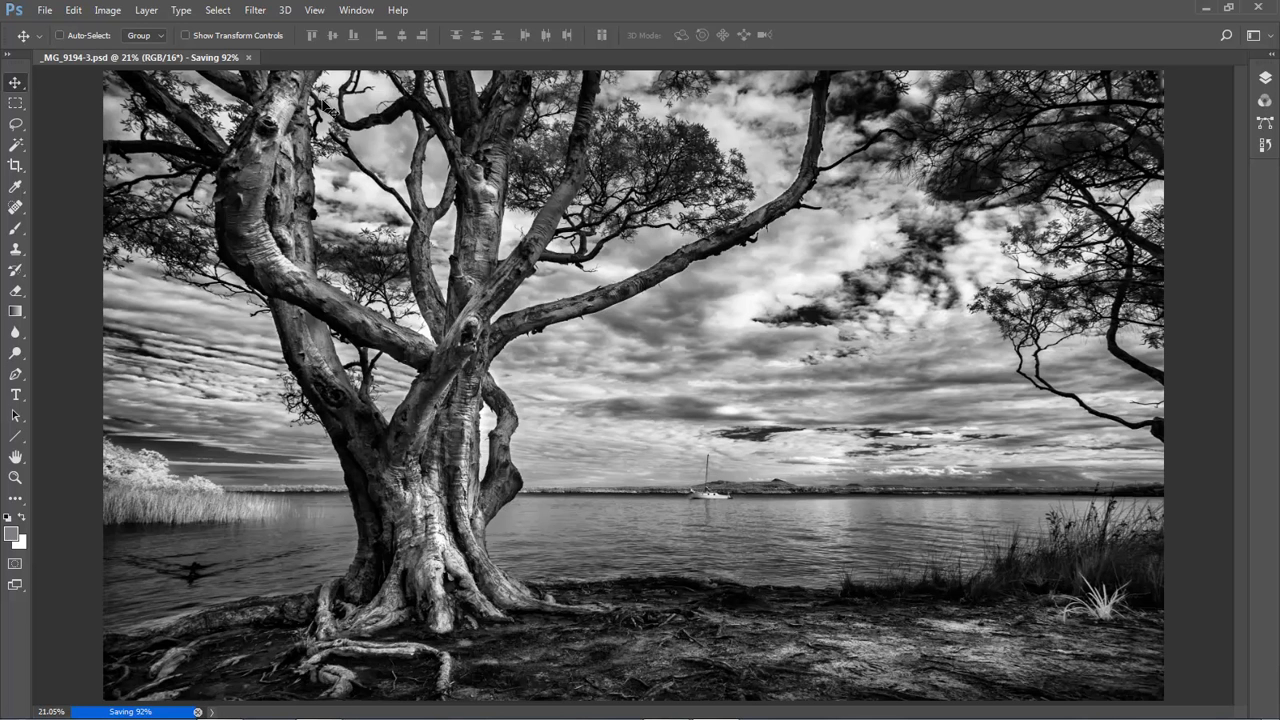
Open the Camera Raw Filter and set the Split Toning saturation to 18 for highlights and 20 for shadows
{"action": "left_click", "coordinate": [255, 11]}
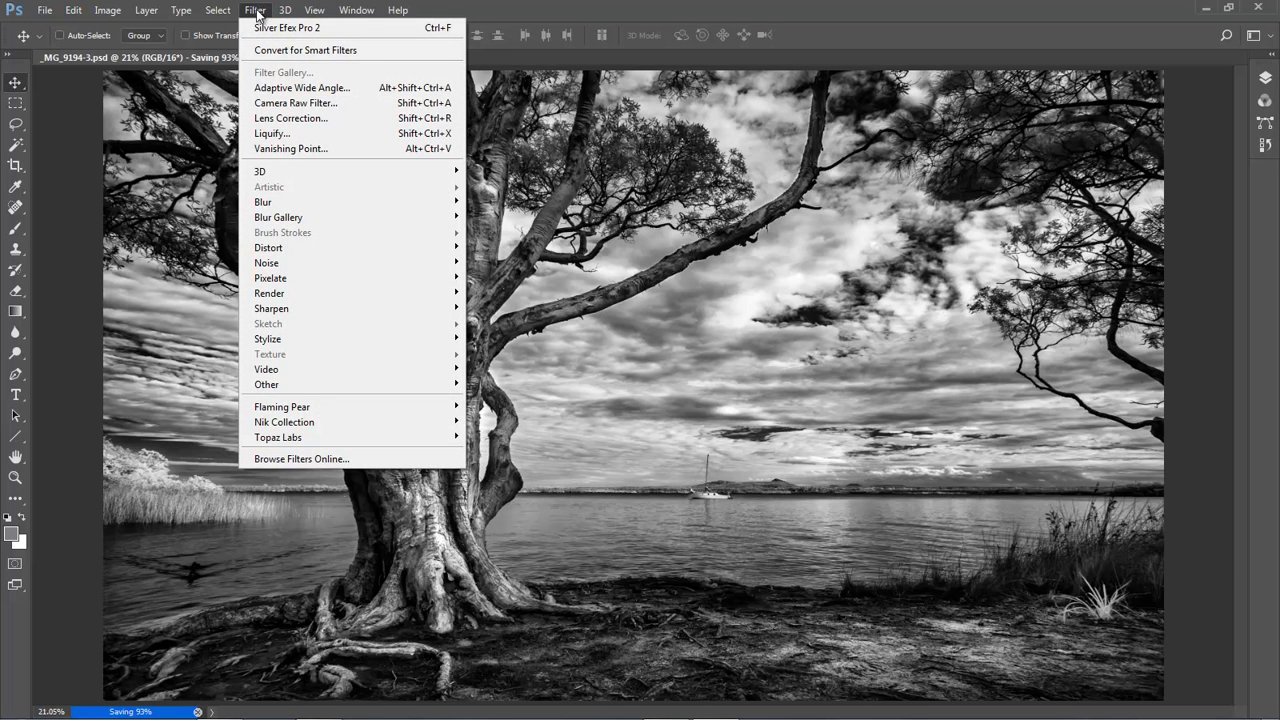
{"action": "left_click", "coordinate": [277, 105]}
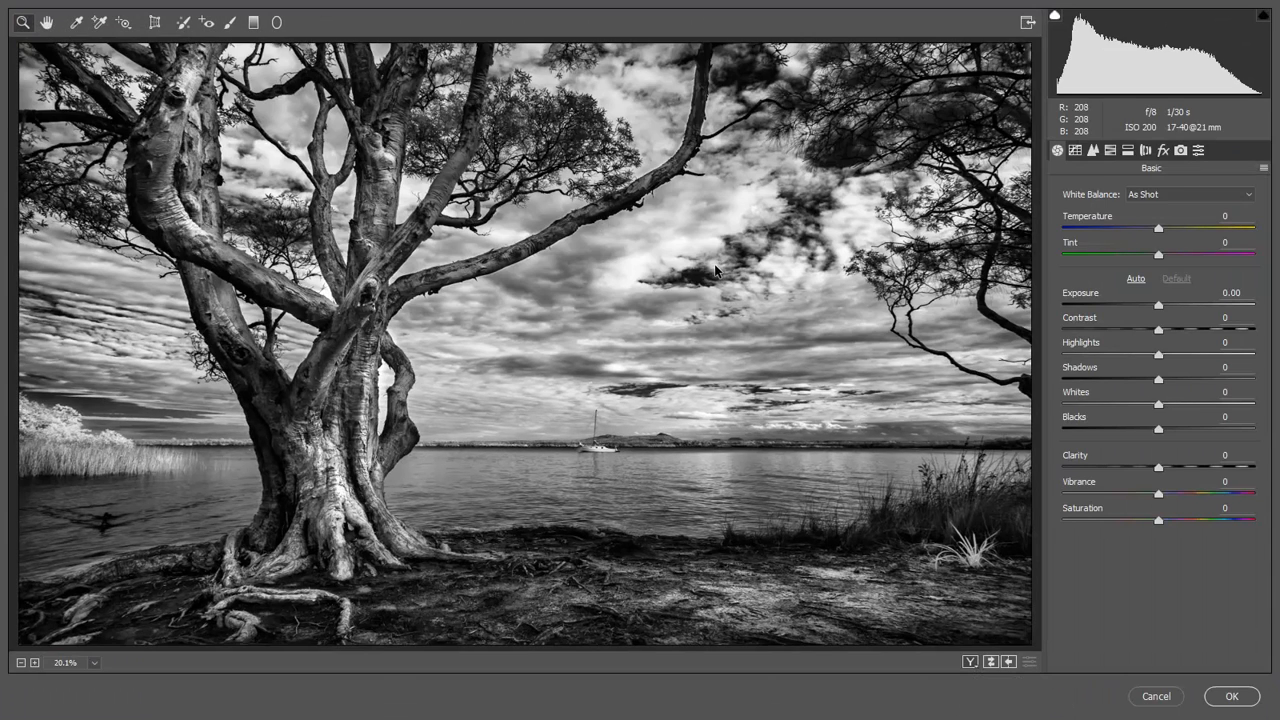
{"action": "left_click", "coordinate": [1129, 151]}
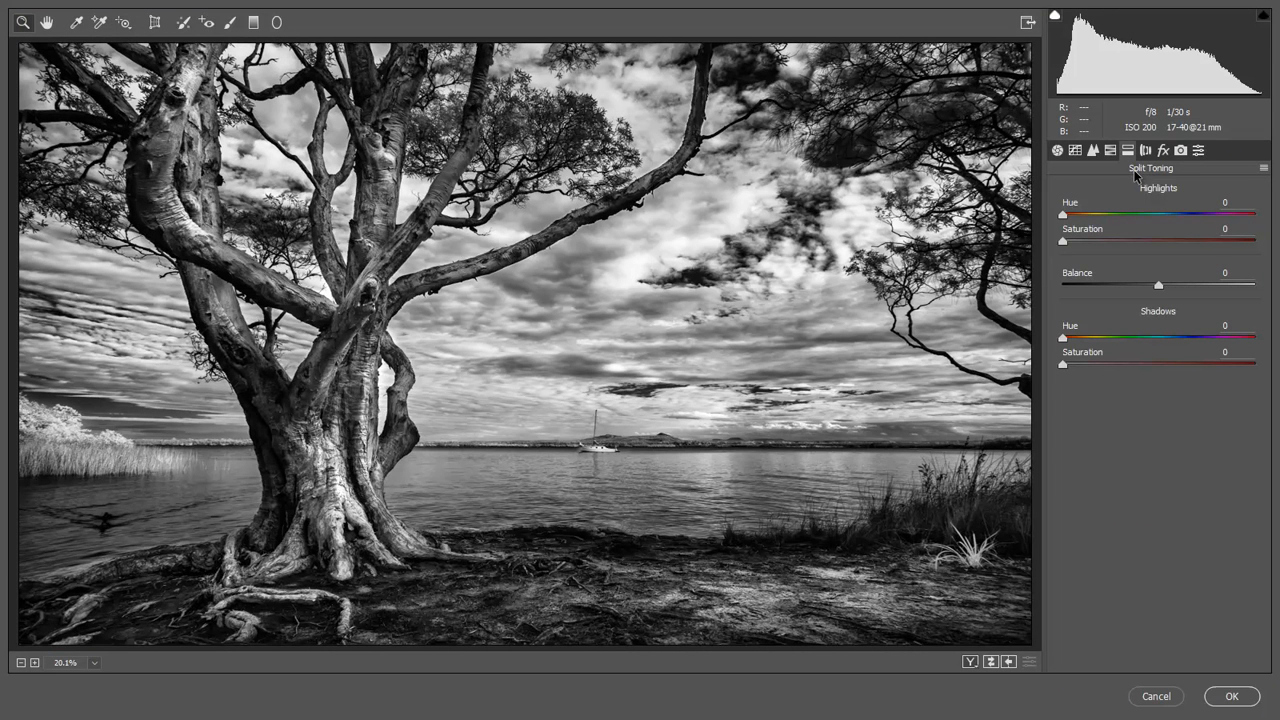
{"action": "left_click_drag", "start_coordinate": [1063, 246], "coordinate": [1097, 242]}
{"action": "left_click_drag", "start_coordinate": [1063, 364], "coordinate": [1100, 370]}
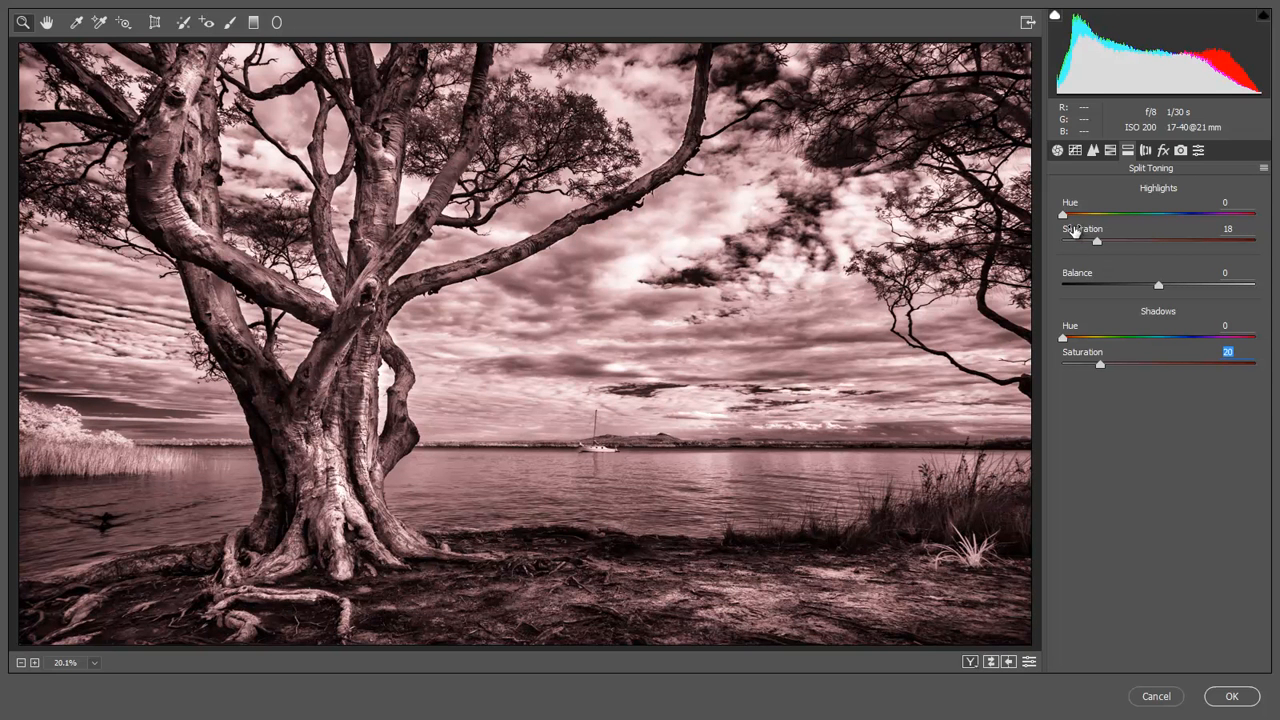
Set the split toning hue to 183 for highlights and 57 for shadows, reduce highlight saturation to 16, and accept the filter
{"action": "left_click_drag", "start_coordinate": [1063, 215], "coordinate": [1161, 229]}
{"action": "left_click_drag", "start_coordinate": [1063, 338], "coordinate": [1096, 342]}
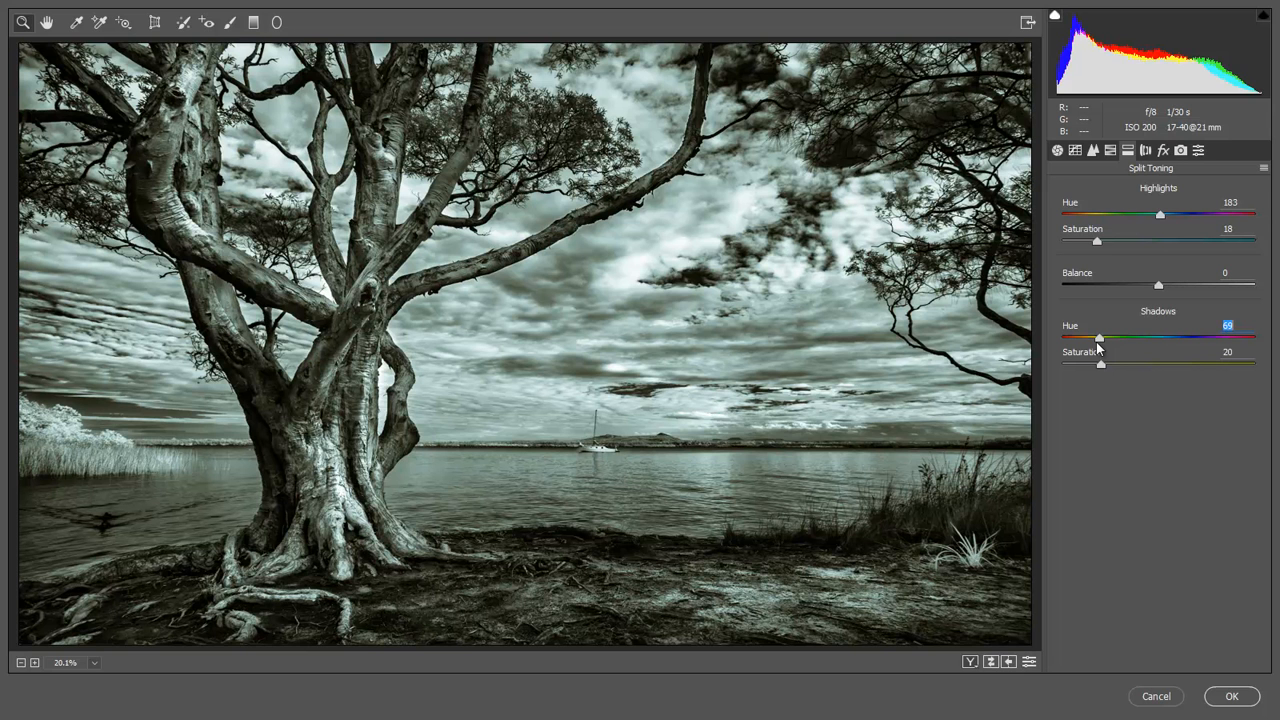
{"action": "left_click_drag", "start_coordinate": [1093, 342], "coordinate": [1090, 343]}
{"action": "left_click_drag", "start_coordinate": [1098, 241], "coordinate": [1094, 243]}
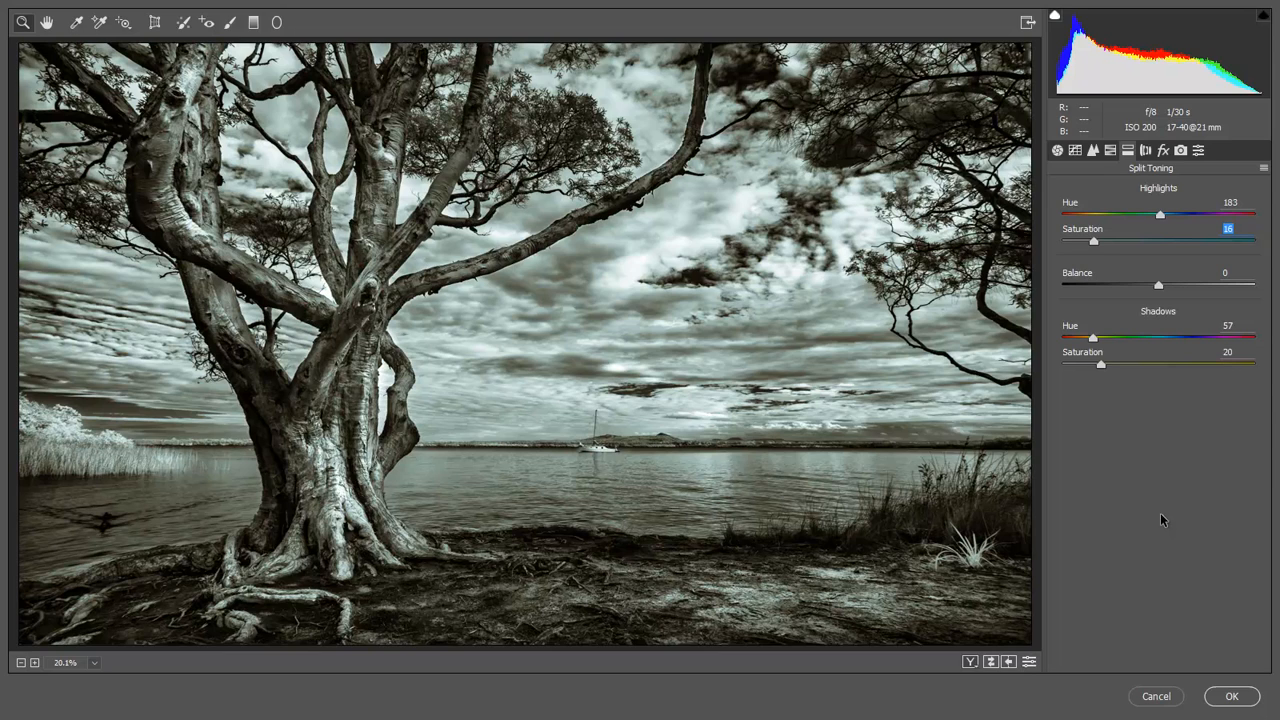
{"action": "left_click", "coordinate": [1232, 697]}
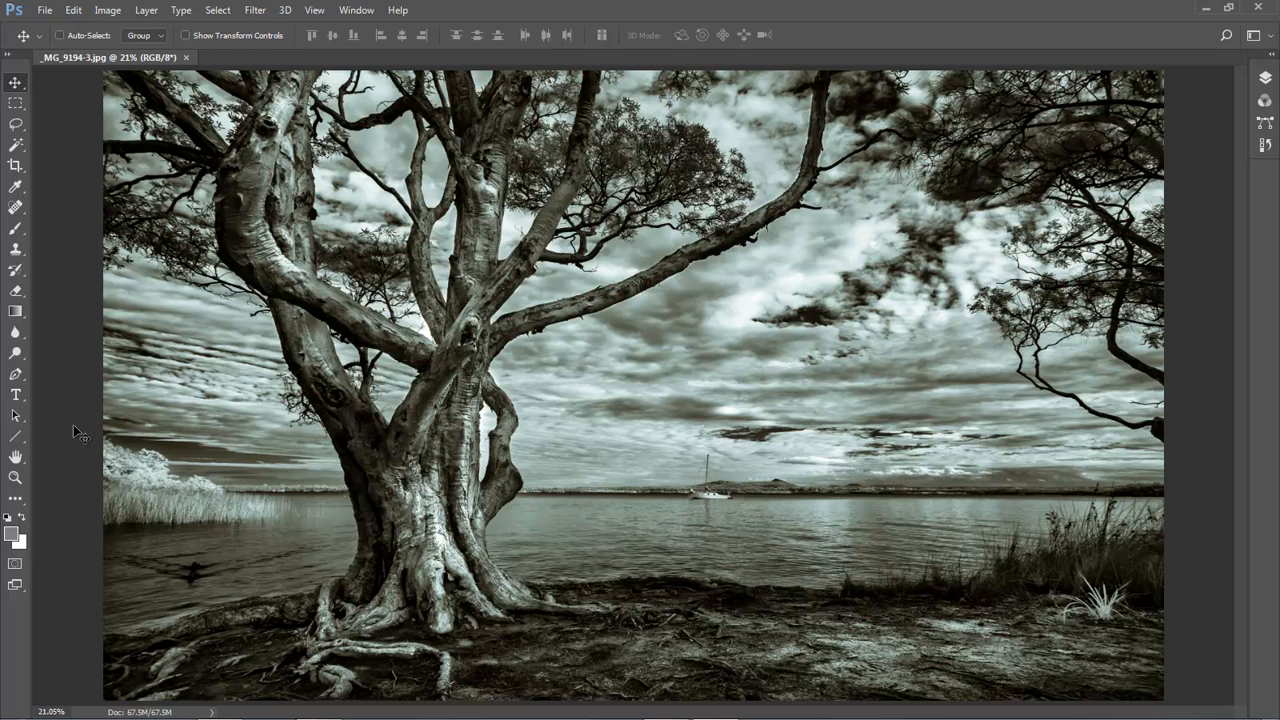
Crop the image to 1920 x 1080 px, shifting it slightly upward within the frame, and fit it to the window
{"action": "left_click", "coordinate": [16, 167]}
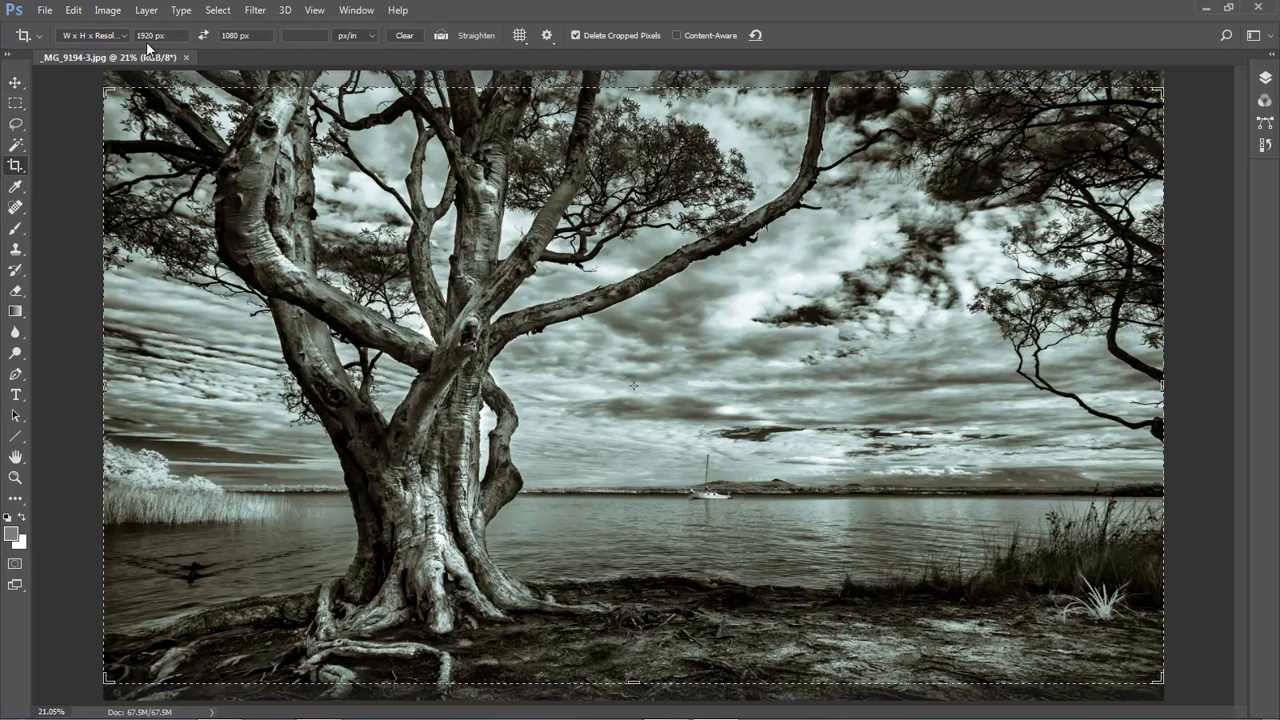
{"action": "left_click", "coordinate": [805, 298]}
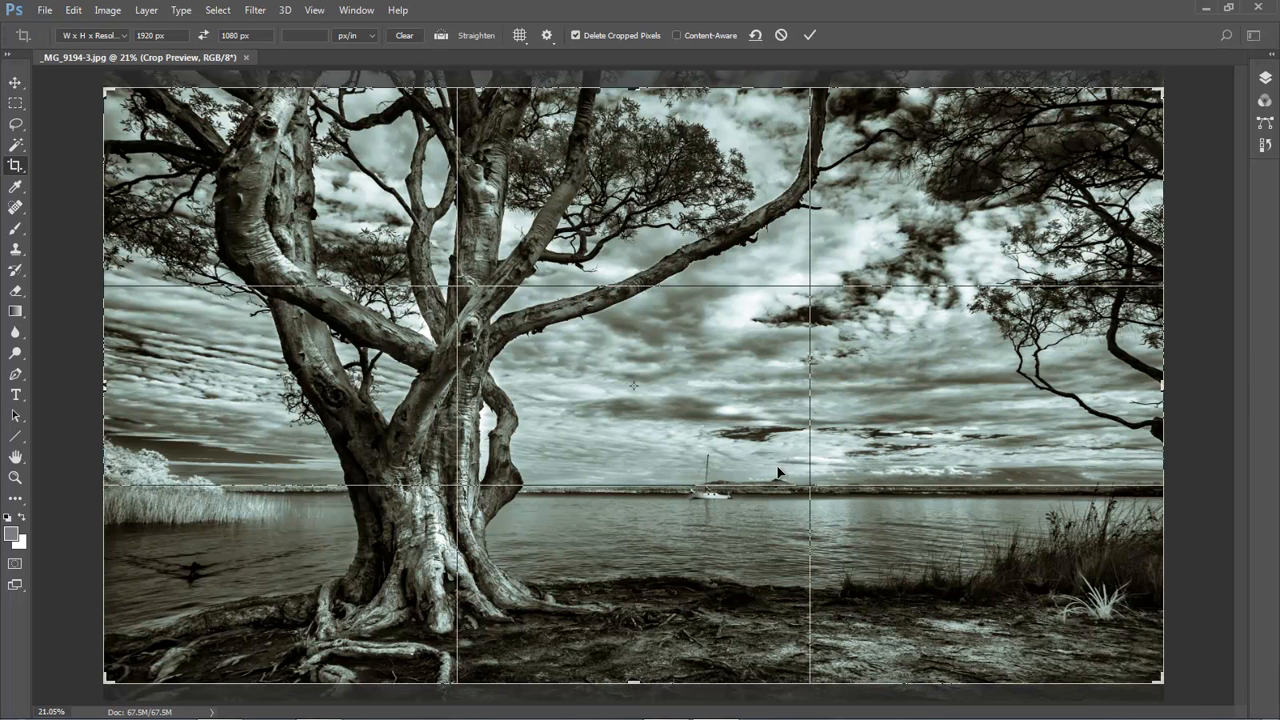
{"action": "left_click_drag", "start_coordinate": [777, 457], "coordinate": [773, 439]}
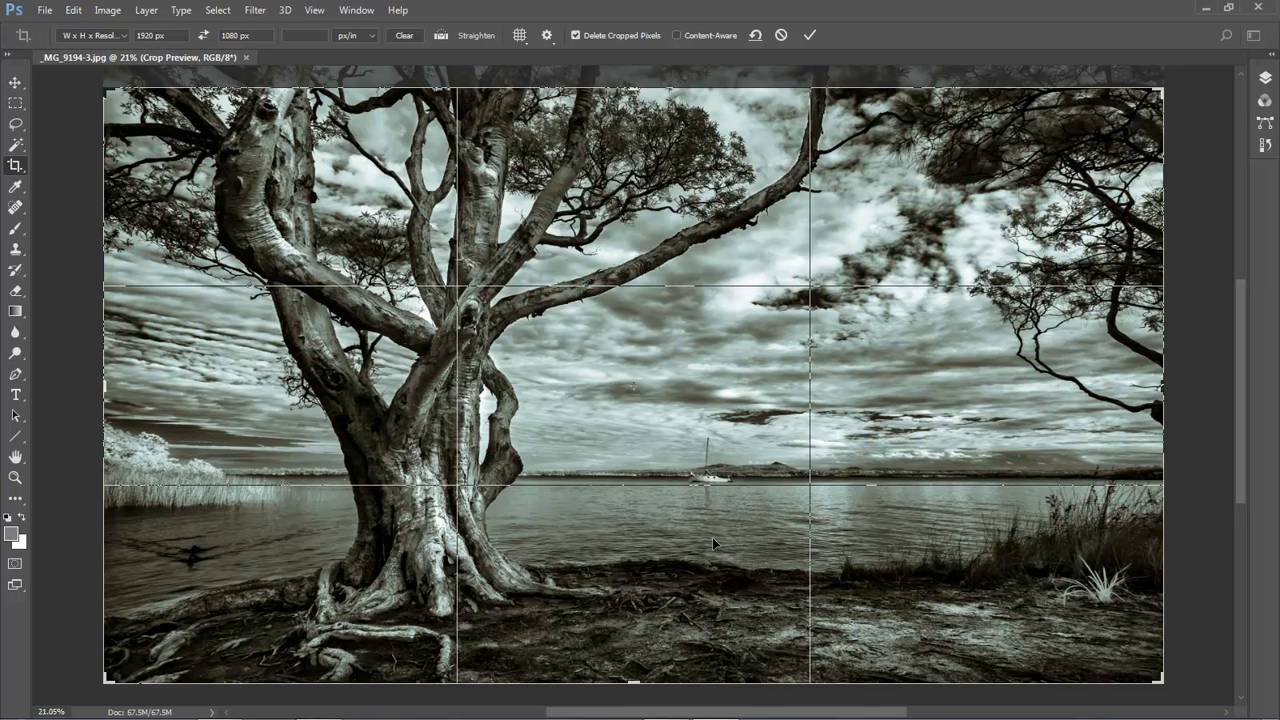
{"action": "left_click", "coordinate": [811, 36]}
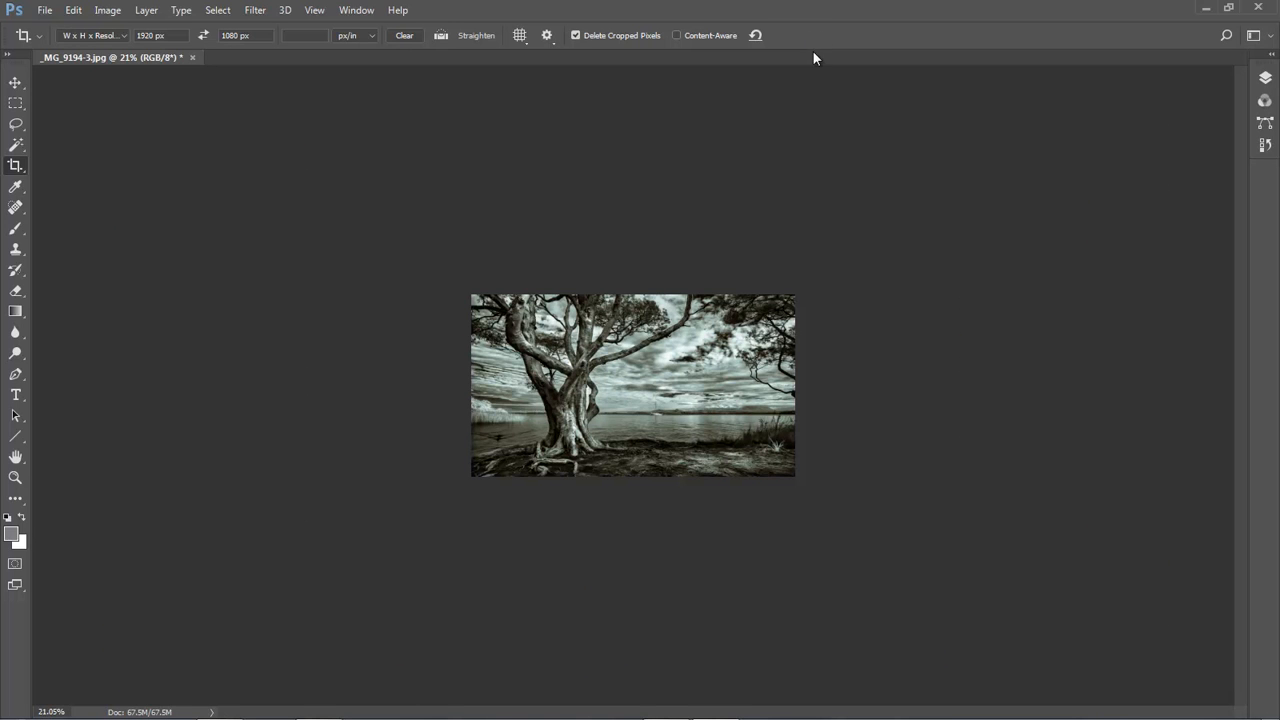
{"action": "key", "text": "ctrl+0"}
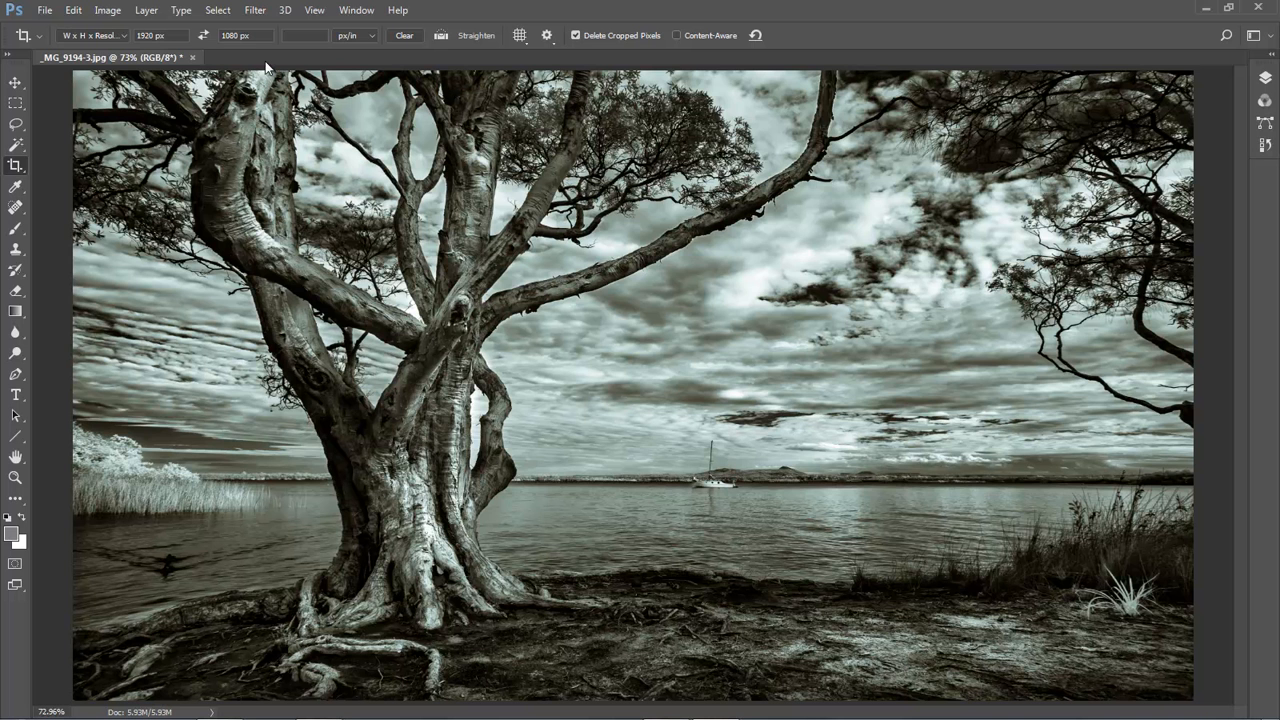
Open the image in the Topaz Simplify 4 filter and preview the tree's upper trunk and branches at 100%
{"action": "left_click", "coordinate": [255, 10]}
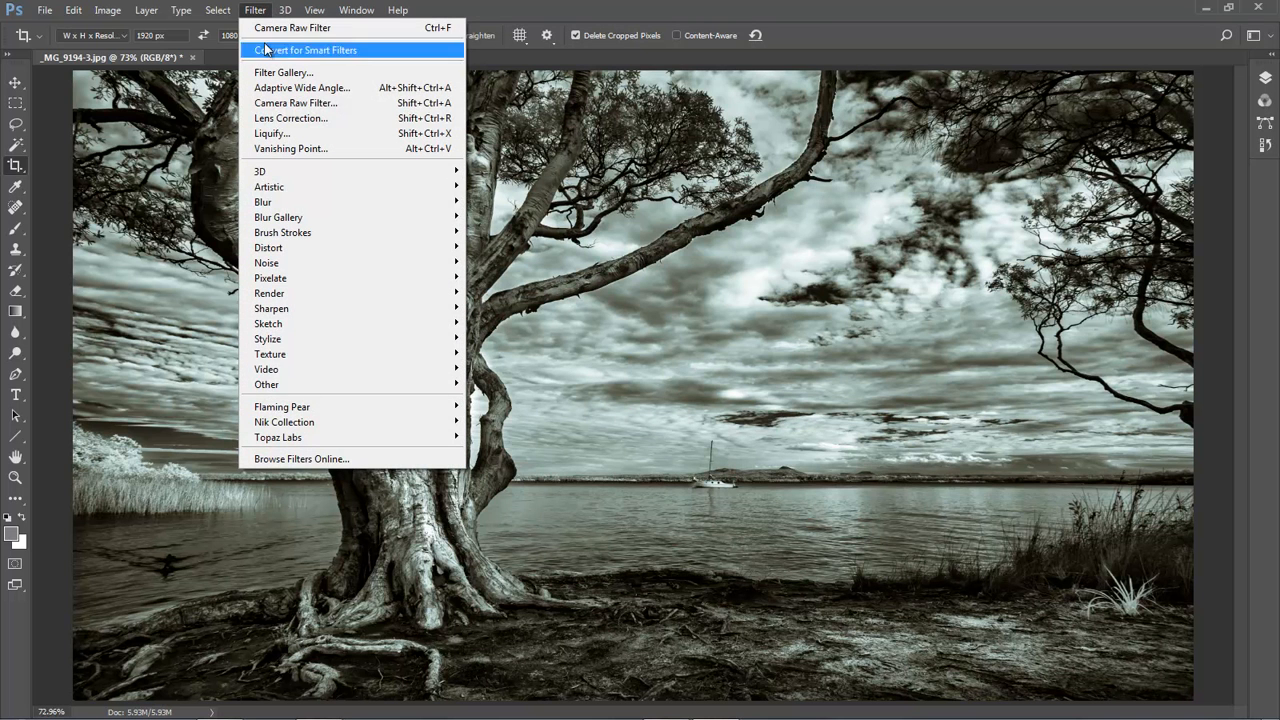
{"action": "mouse_move", "coordinate": [296, 442]}
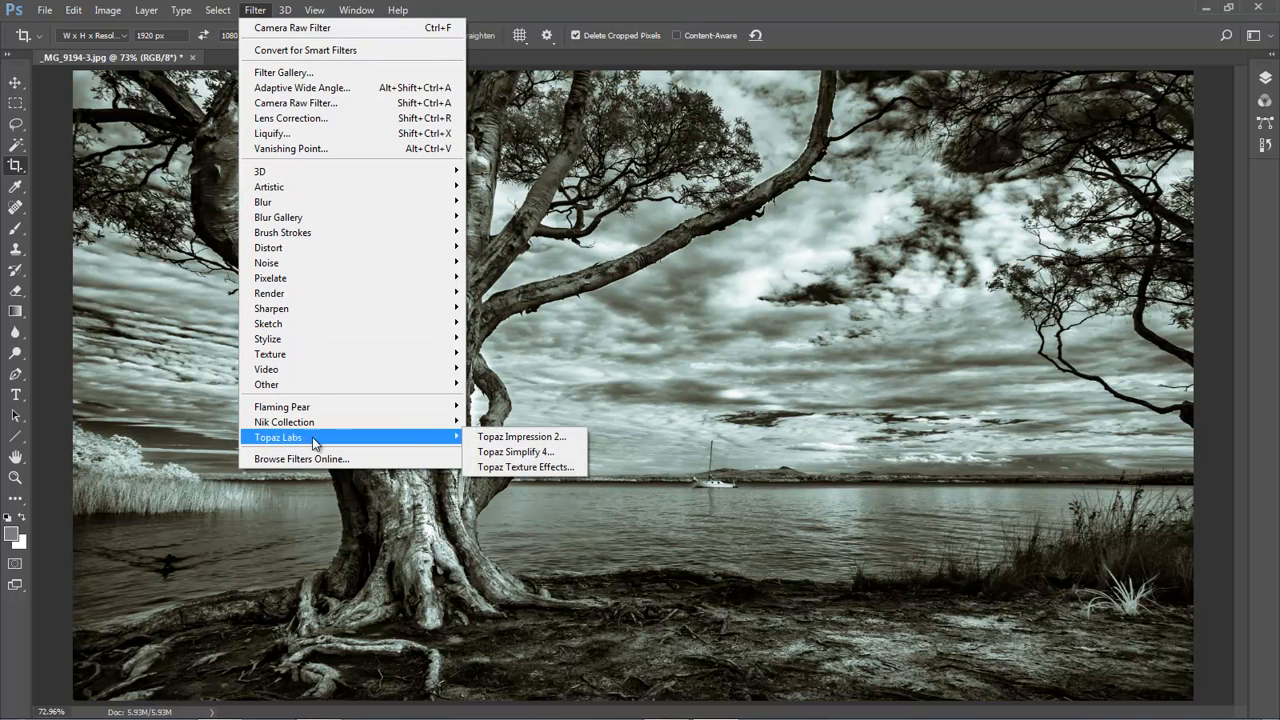
{"action": "left_click", "coordinate": [517, 452]}
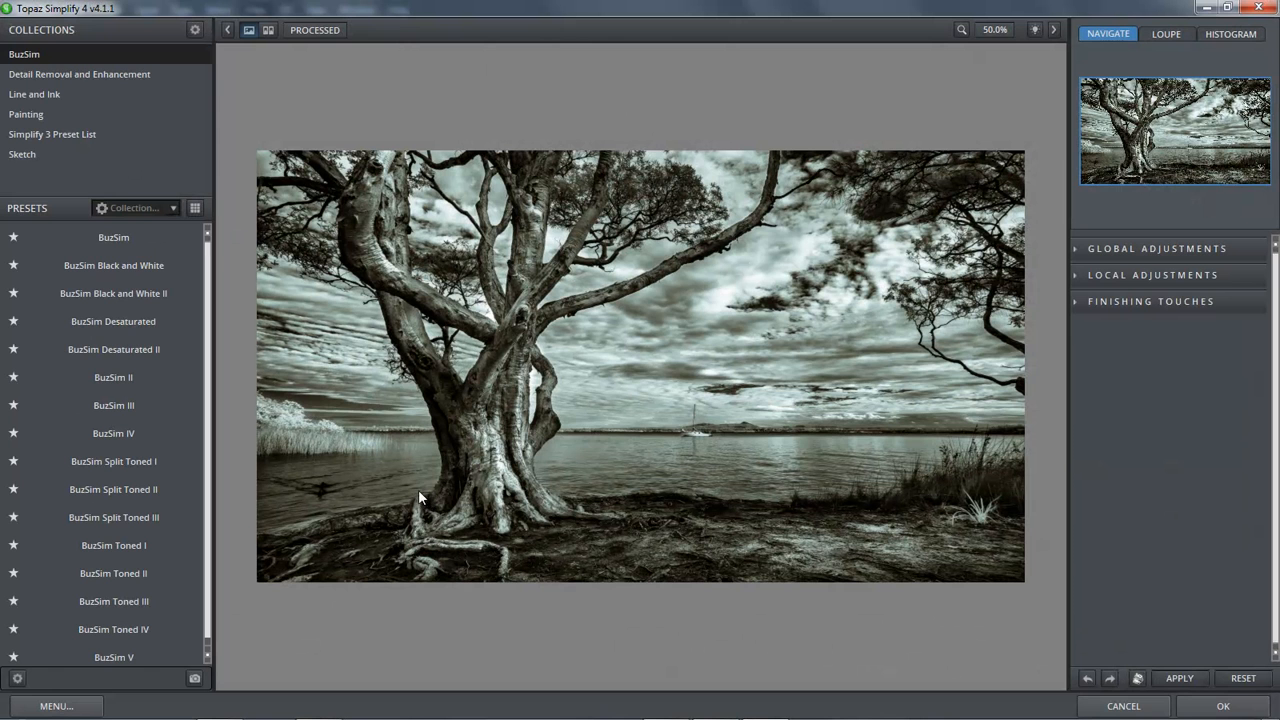
{"action": "left_click", "coordinate": [1004, 31]}
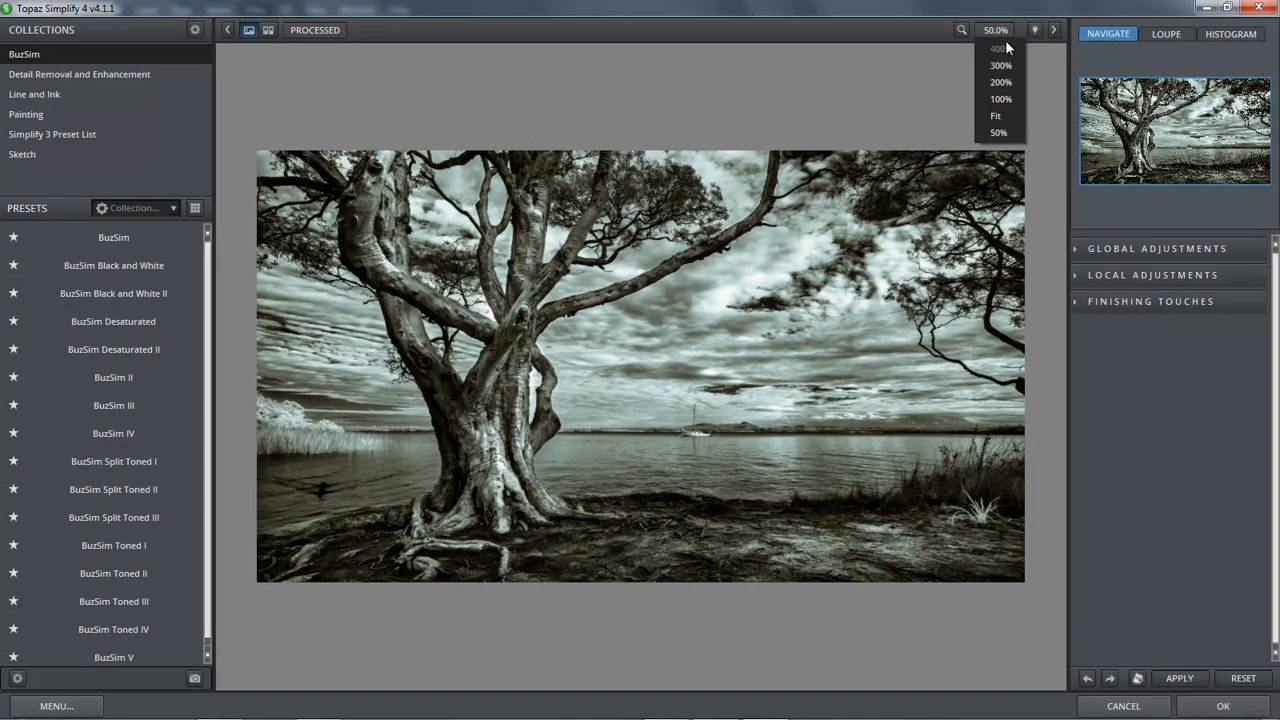
{"action": "left_click", "coordinate": [1001, 101]}
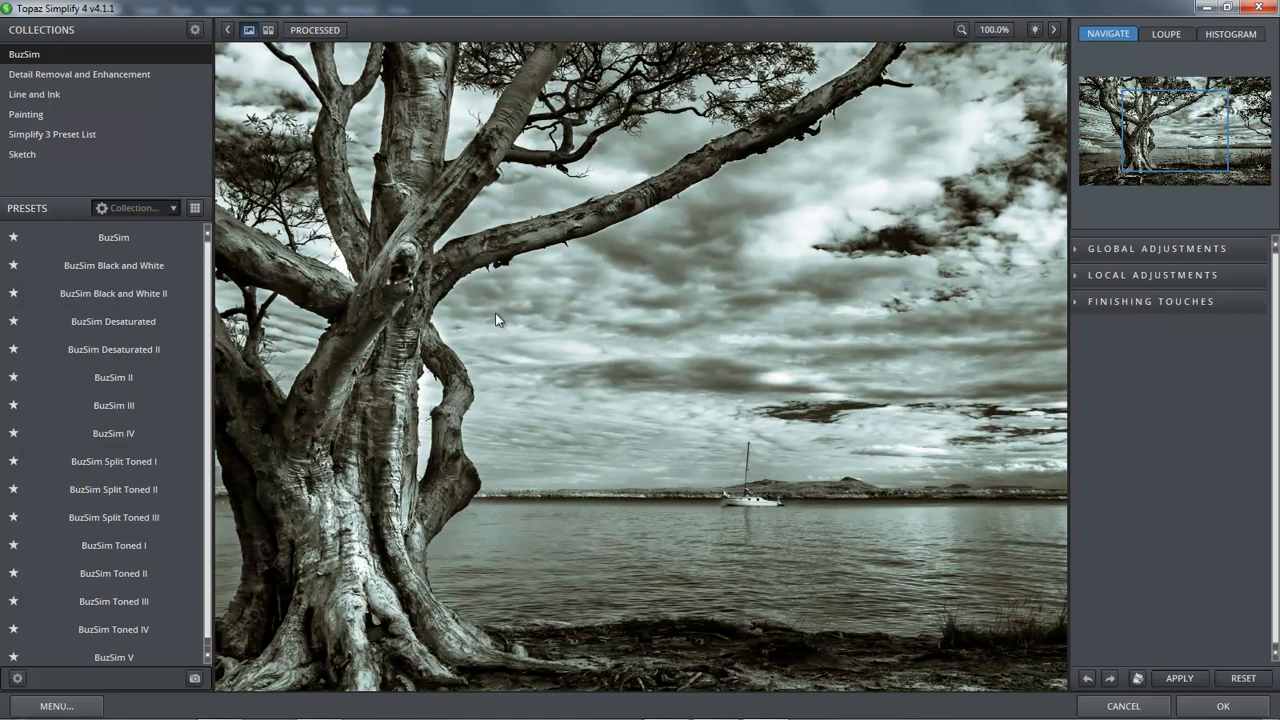
{"action": "left_click_drag", "start_coordinate": [396, 181], "coordinate": [423, 293]}
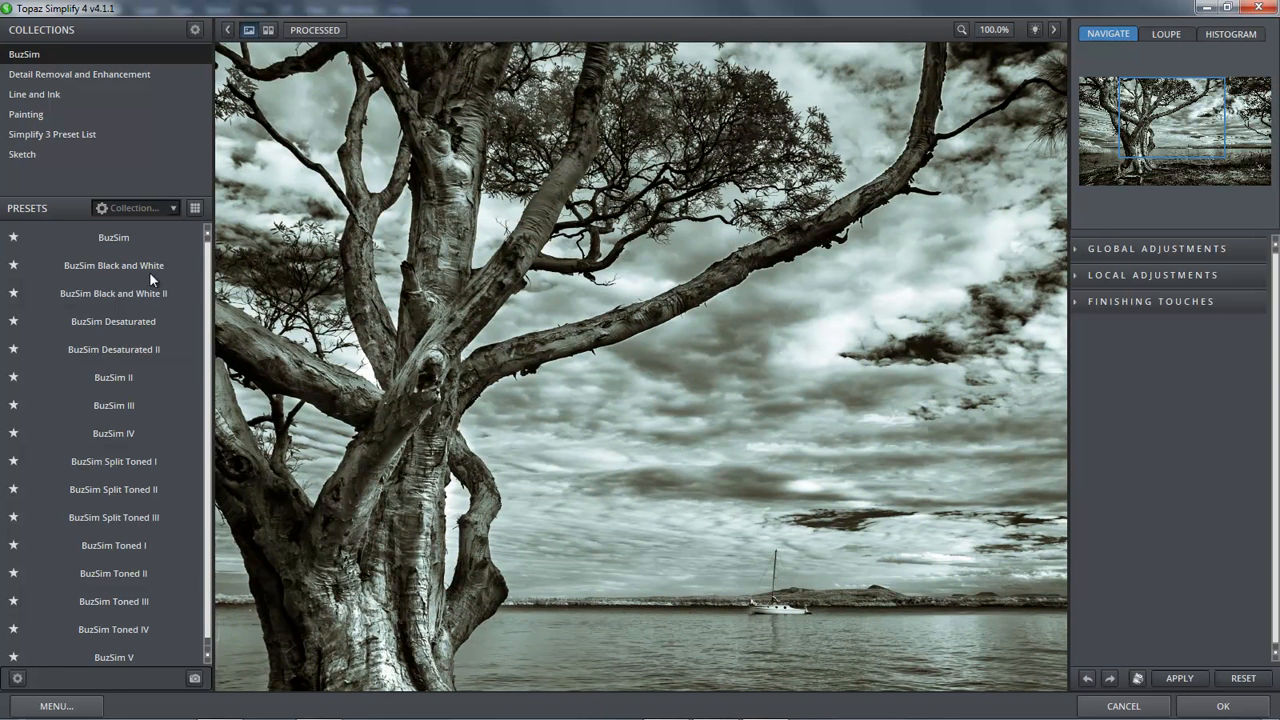
Apply the BuzSim preset and reduce its Simplify Size to 0.07
{"action": "mouse_move", "coordinate": [105, 242]}
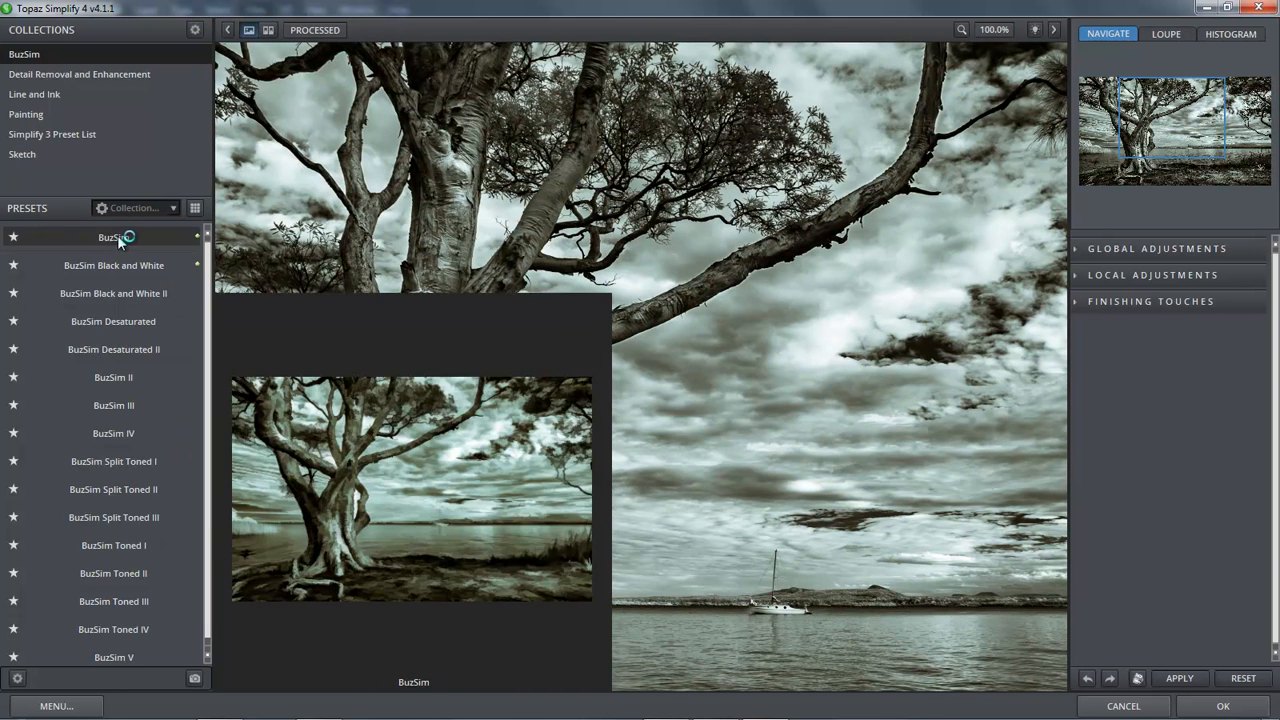
{"action": "left_click", "coordinate": [117, 237]}
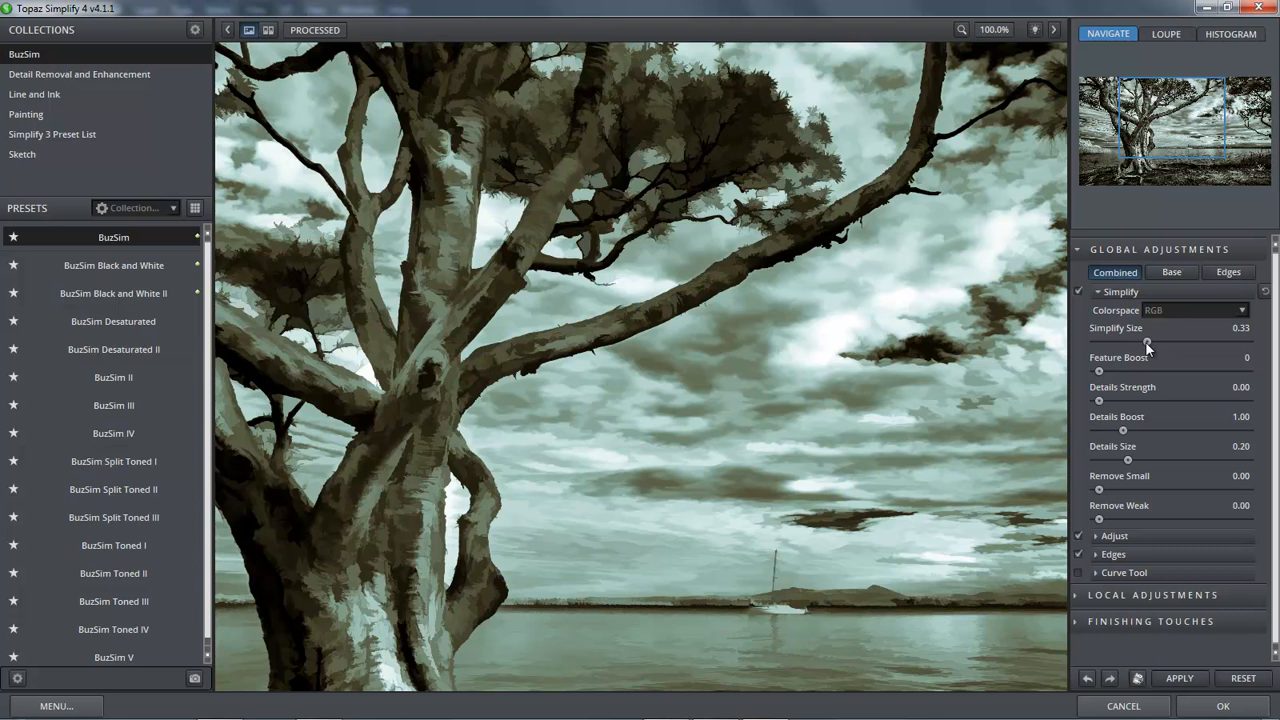
{"action": "left_click_drag", "start_coordinate": [1148, 342], "coordinate": [1107, 348]}
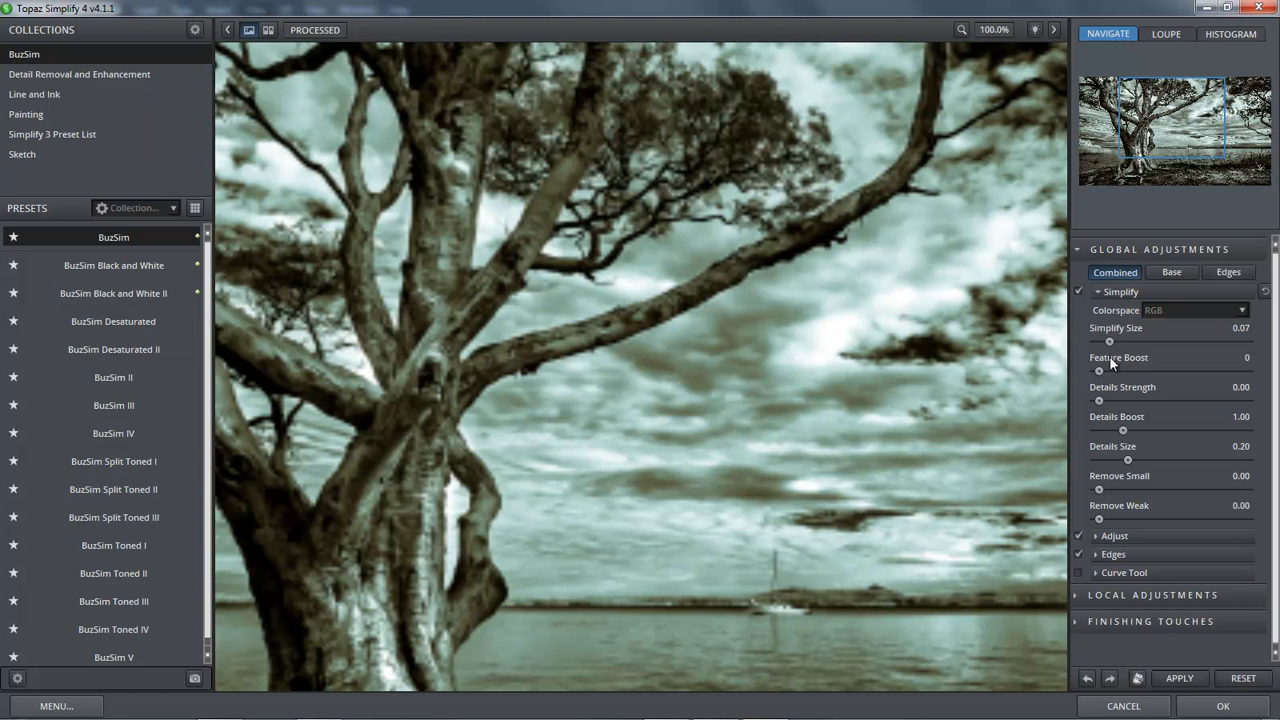
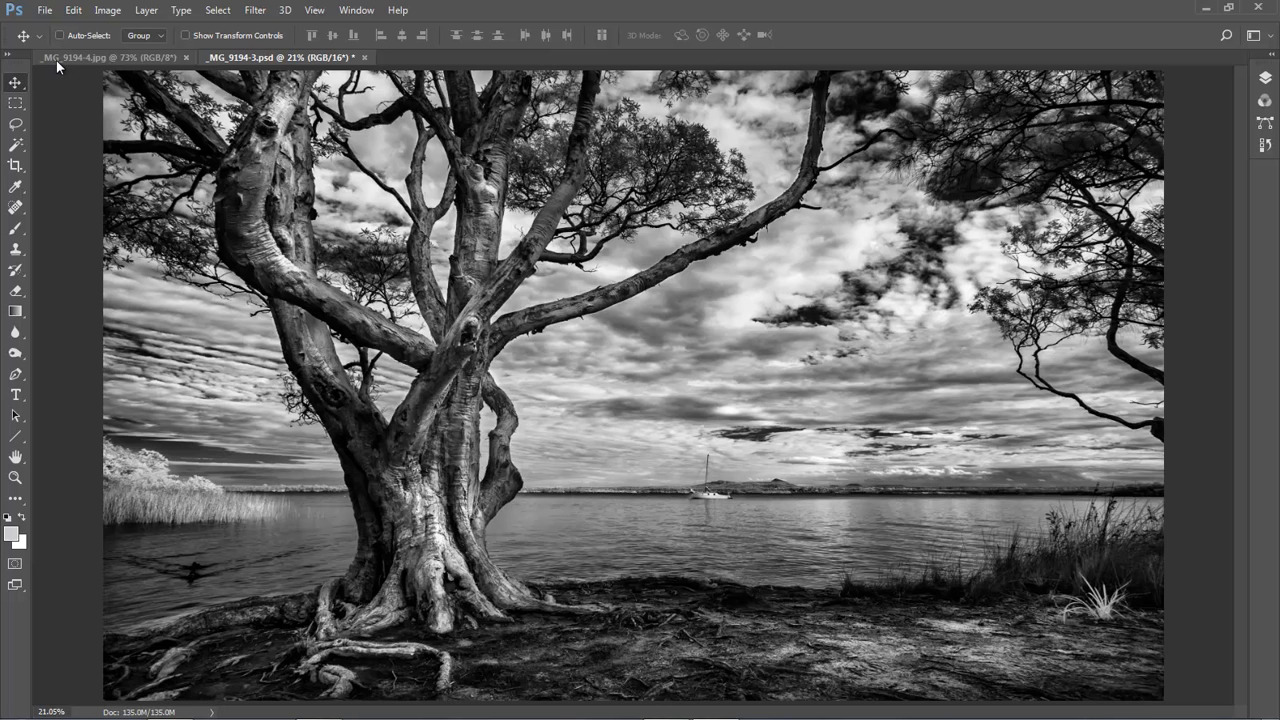
Switch to the _MG_9194-4.jpg document
{"action": "left_click", "coordinate": [53, 57]}
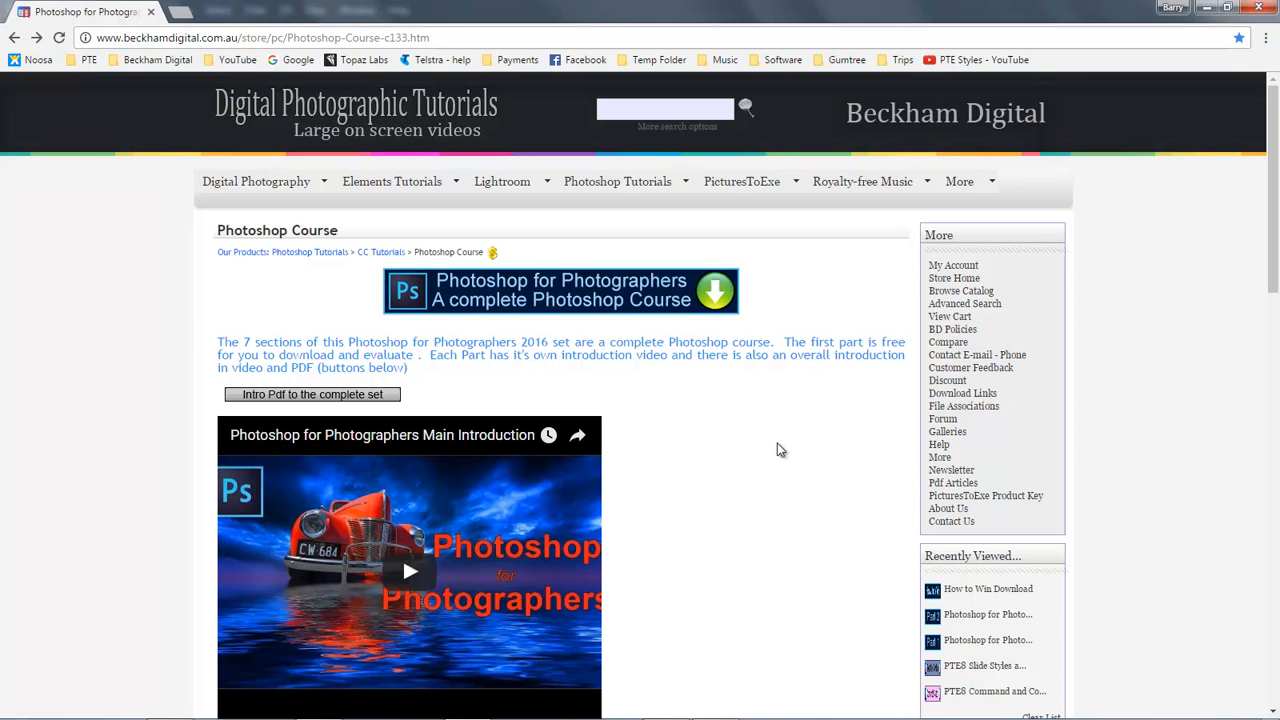
In the Chrome browser, look through the Beckham Digital Photoshop Course page and open Part 1 of the course
{"action": "mouse_move", "coordinate": [613, 193]}
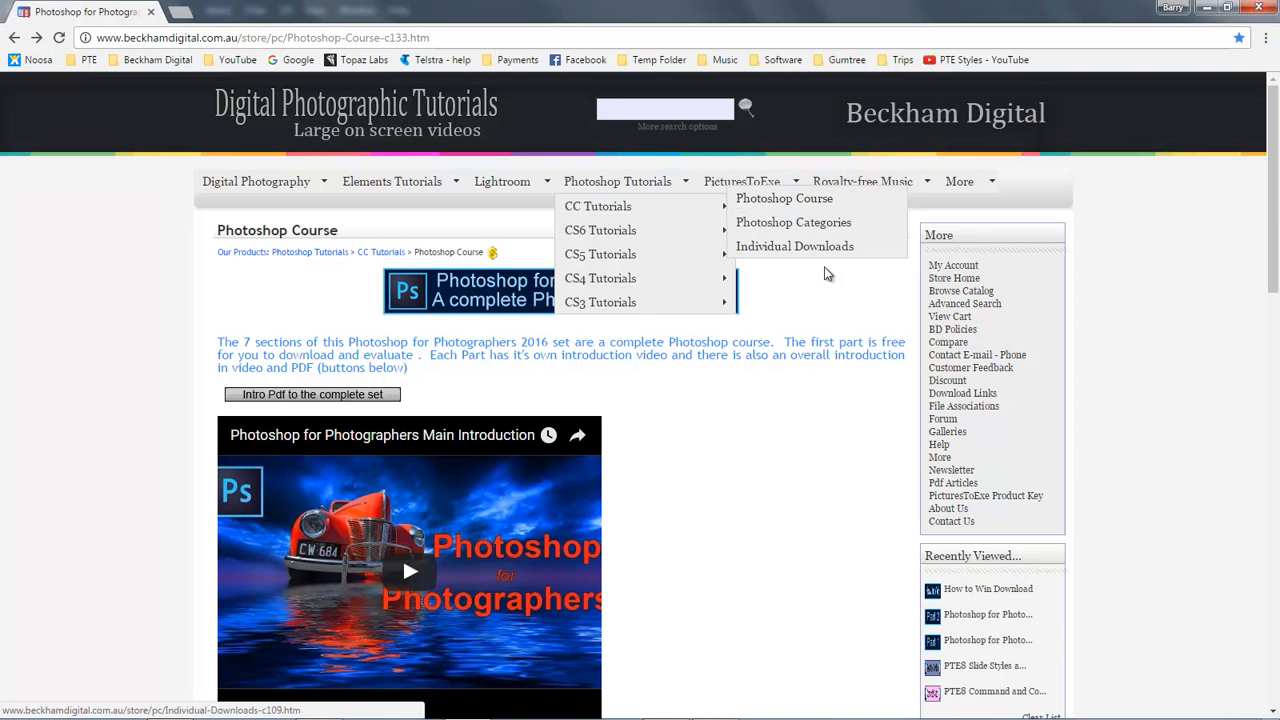
{"action": "scroll", "coordinate": [1270, 233], "scroll_direction": "down", "scroll_amount": 1}
{"action": "left_click_drag", "start_coordinate": [1270, 233], "coordinate": [1214, 423]}
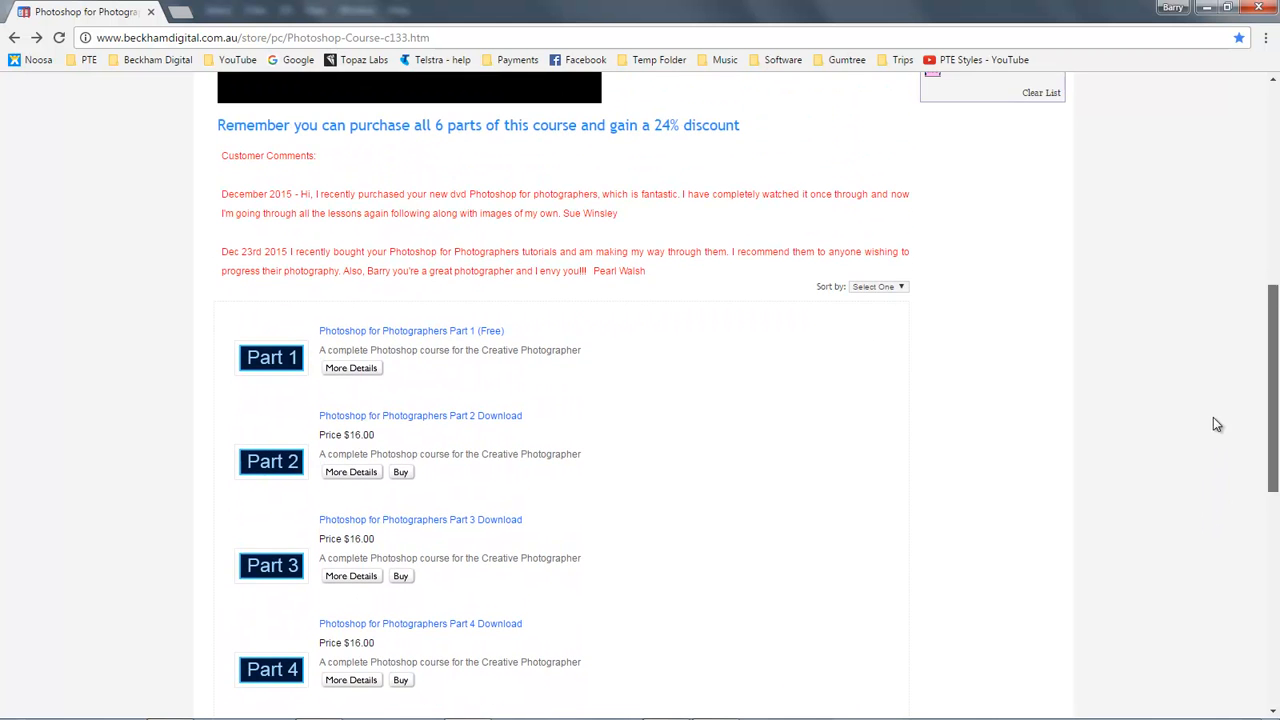
{"action": "left_click", "coordinate": [281, 359]}
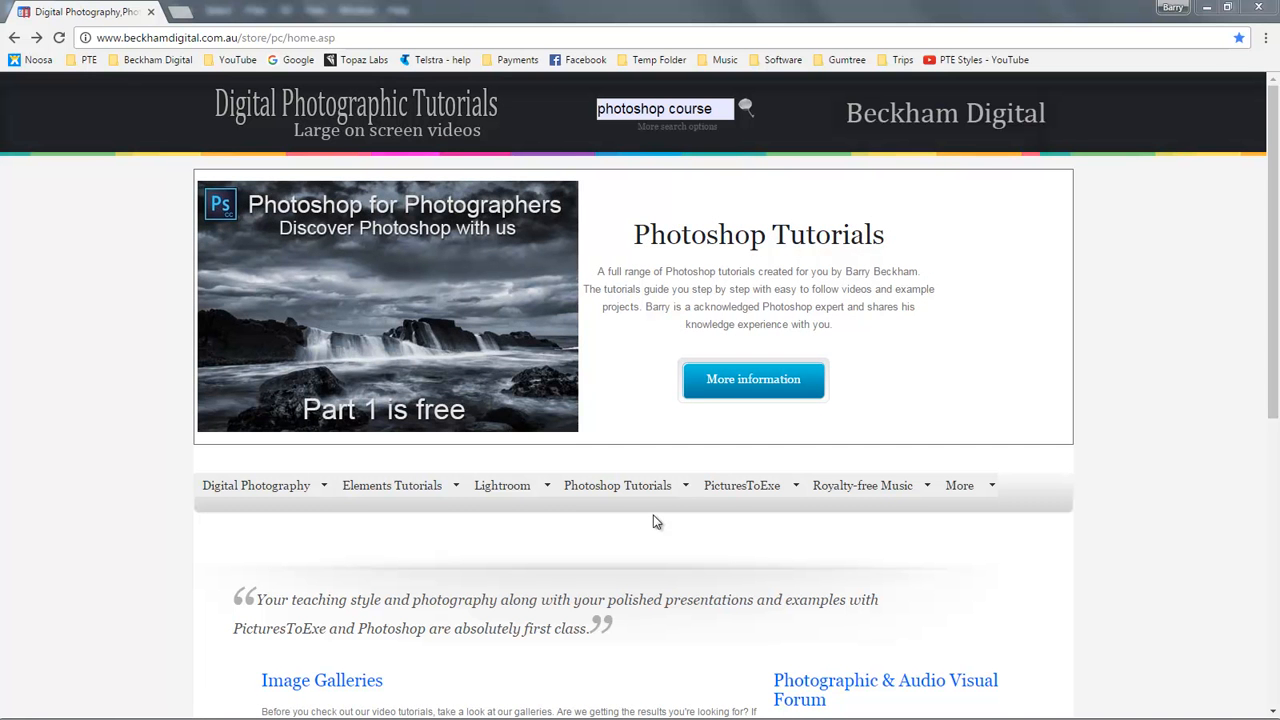
From the site's home page, go to the CC Tutorials Photoshop Course, open Photoshop for Photographers Part 1 (Free), and review its details
{"action": "mouse_move", "coordinate": [655, 490]}
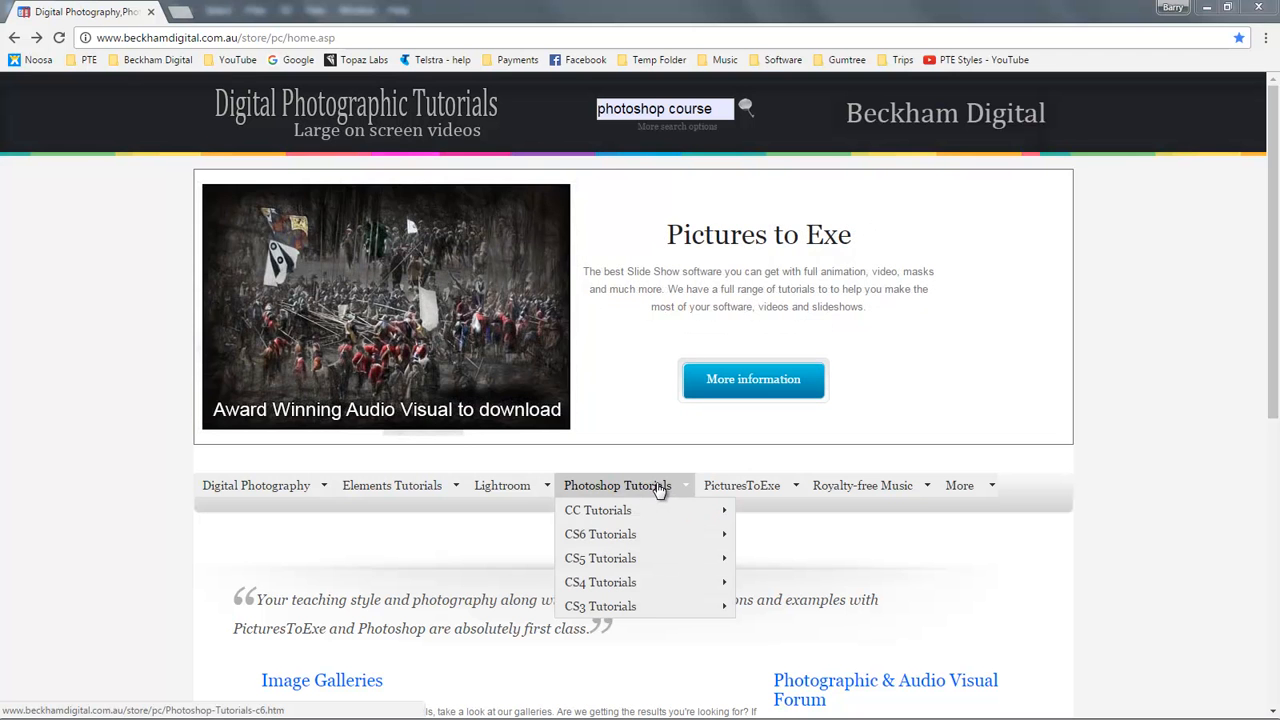
{"action": "mouse_move", "coordinate": [605, 518]}
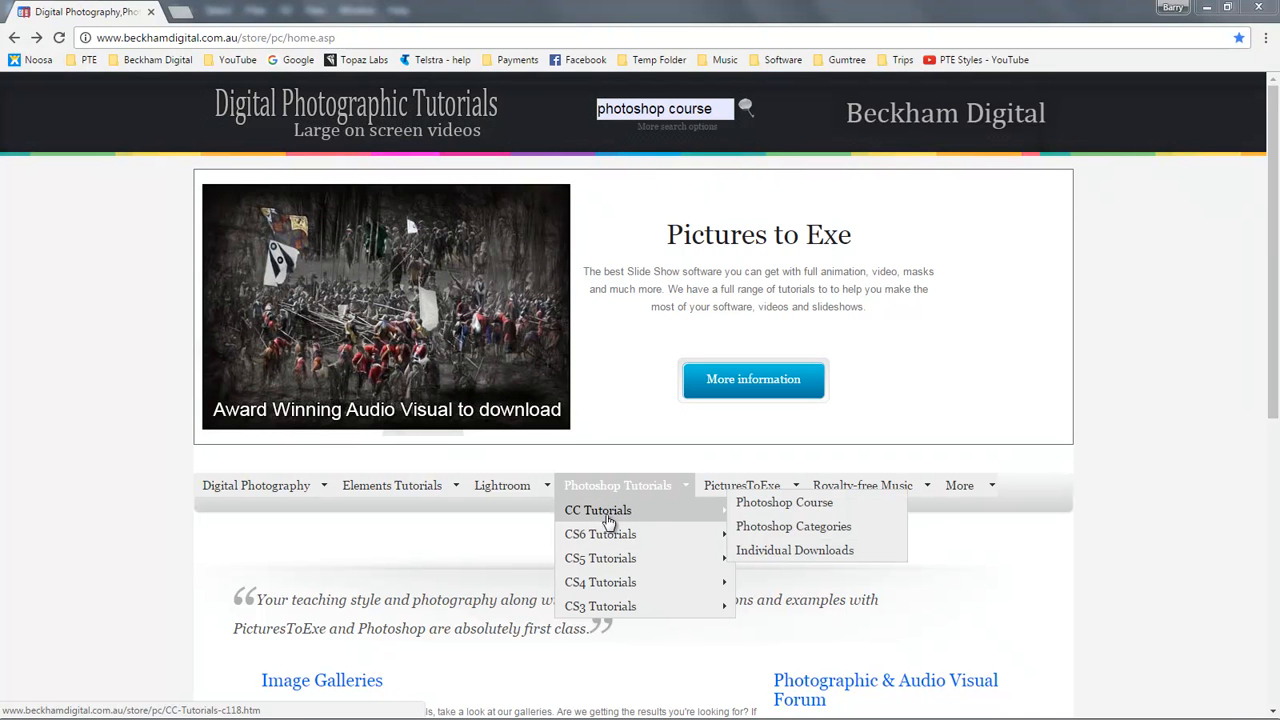
{"action": "left_click", "coordinate": [765, 508]}
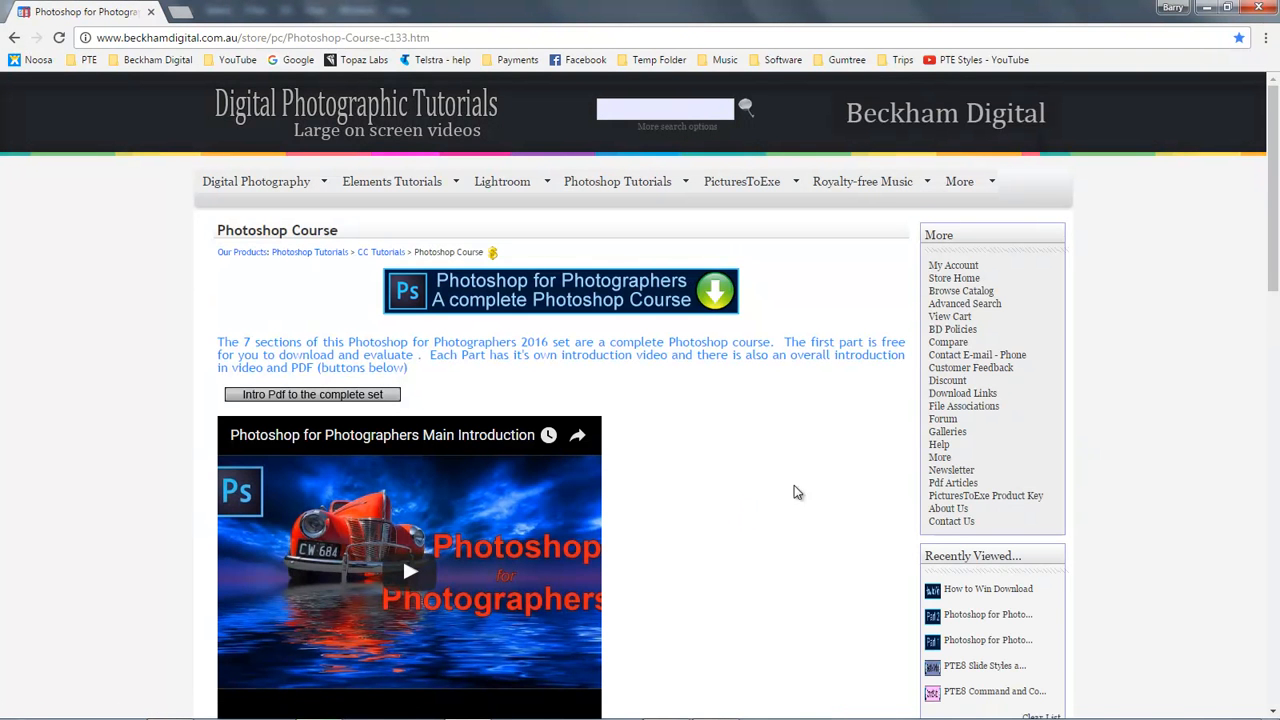
{"action": "left_click_drag", "start_coordinate": [1270, 272], "coordinate": [1212, 431]}
{"action": "left_click", "coordinate": [274, 419]}
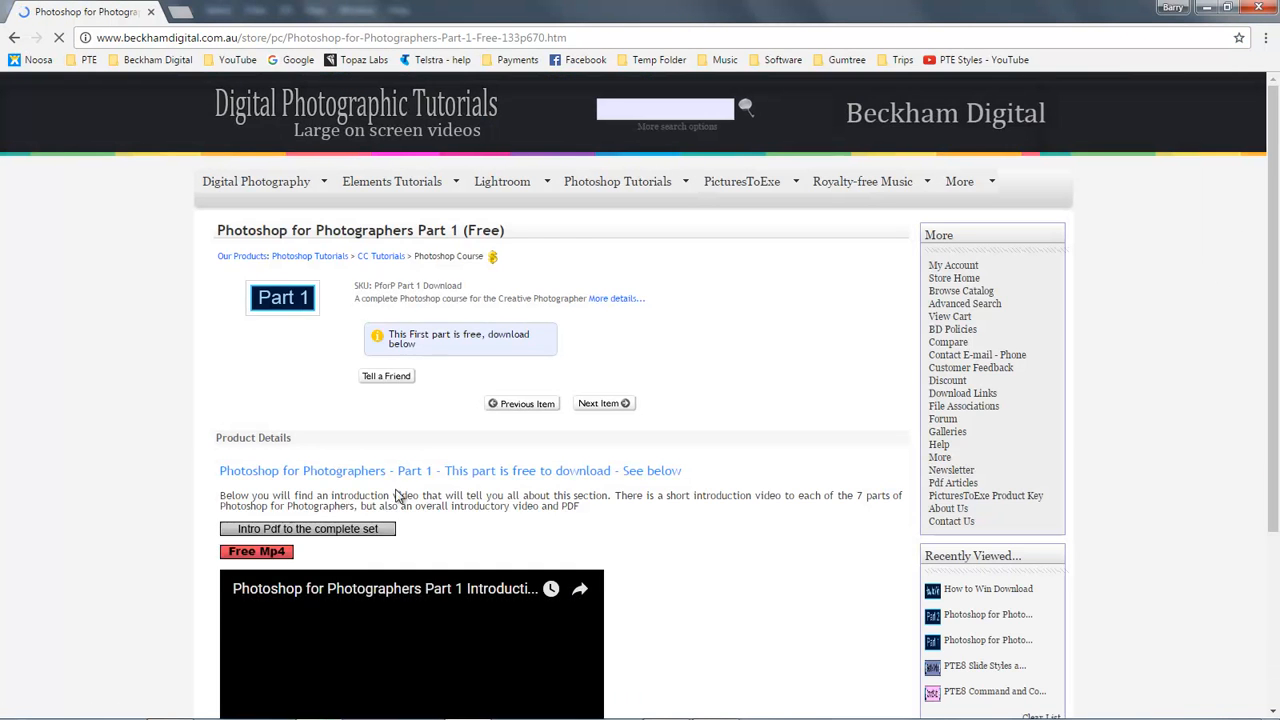
{"action": "left_click_drag", "start_coordinate": [1271, 300], "coordinate": [1262, 444]}
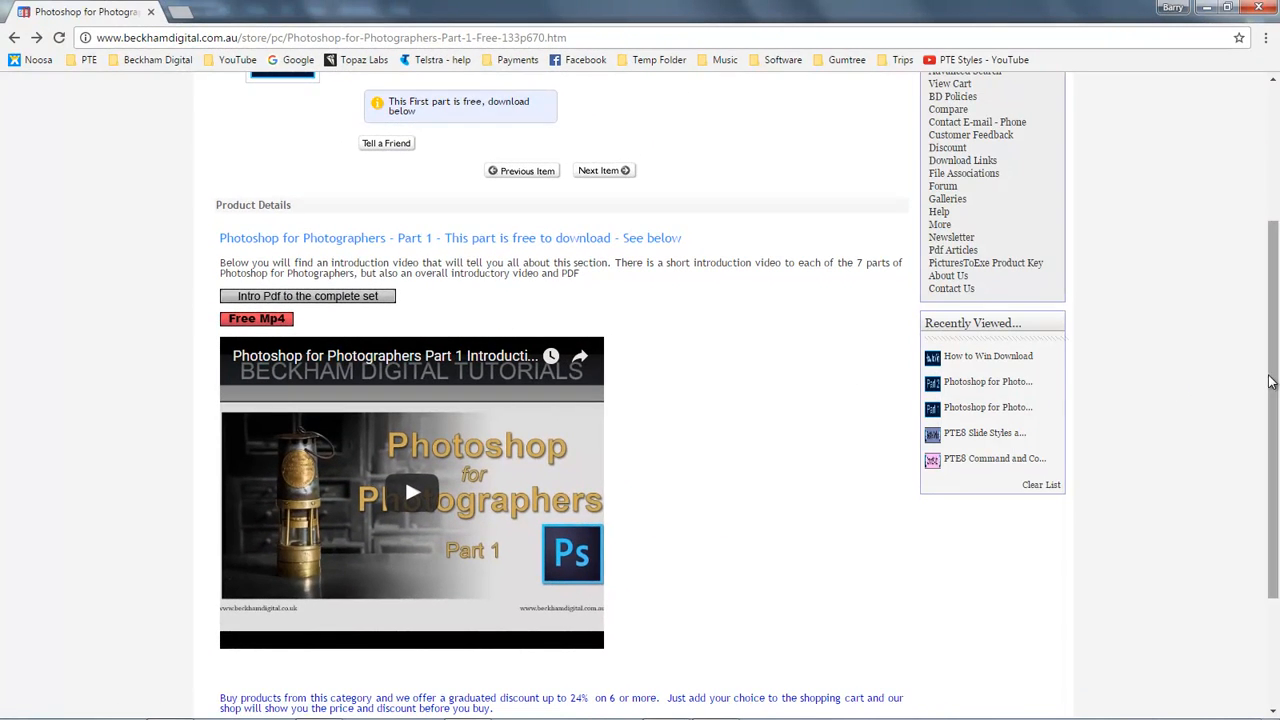
{"action": "left_click_drag", "start_coordinate": [1272, 382], "coordinate": [1275, 237]}
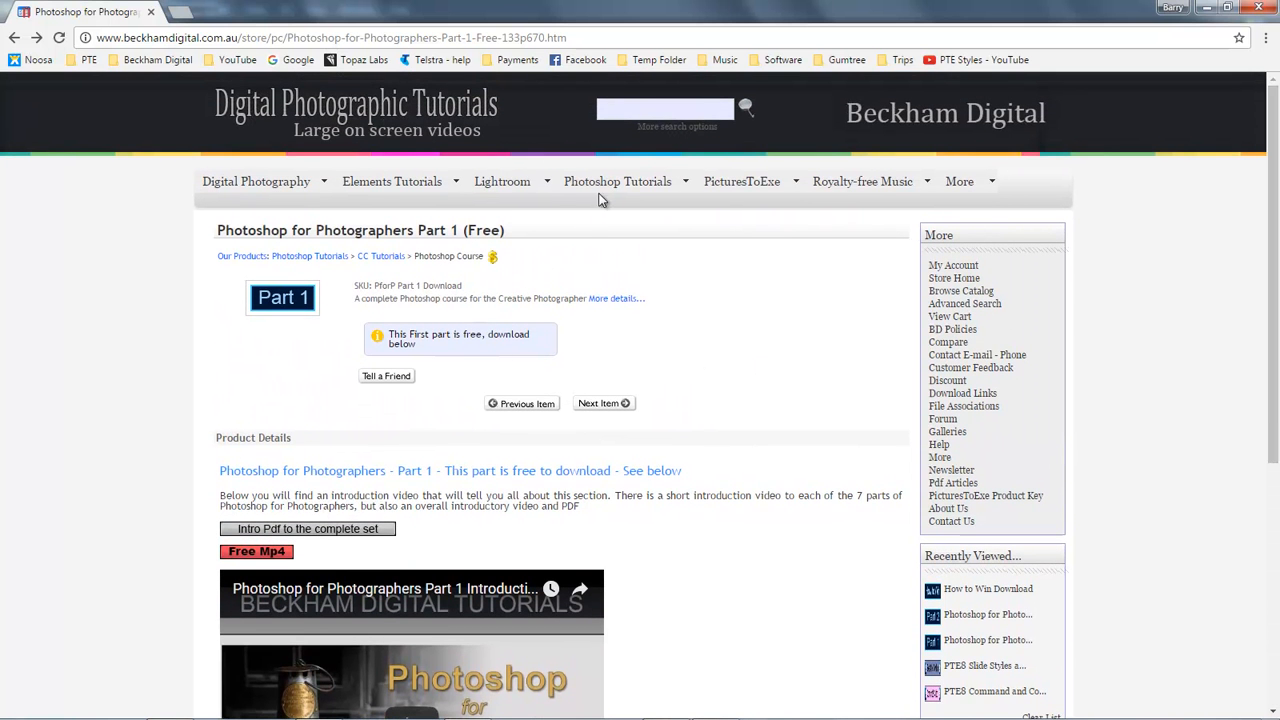
Look through the Photoshop Categories tutorial sets under CC Tutorials and open the free Bridge download
{"action": "mouse_move", "coordinate": [608, 189]}
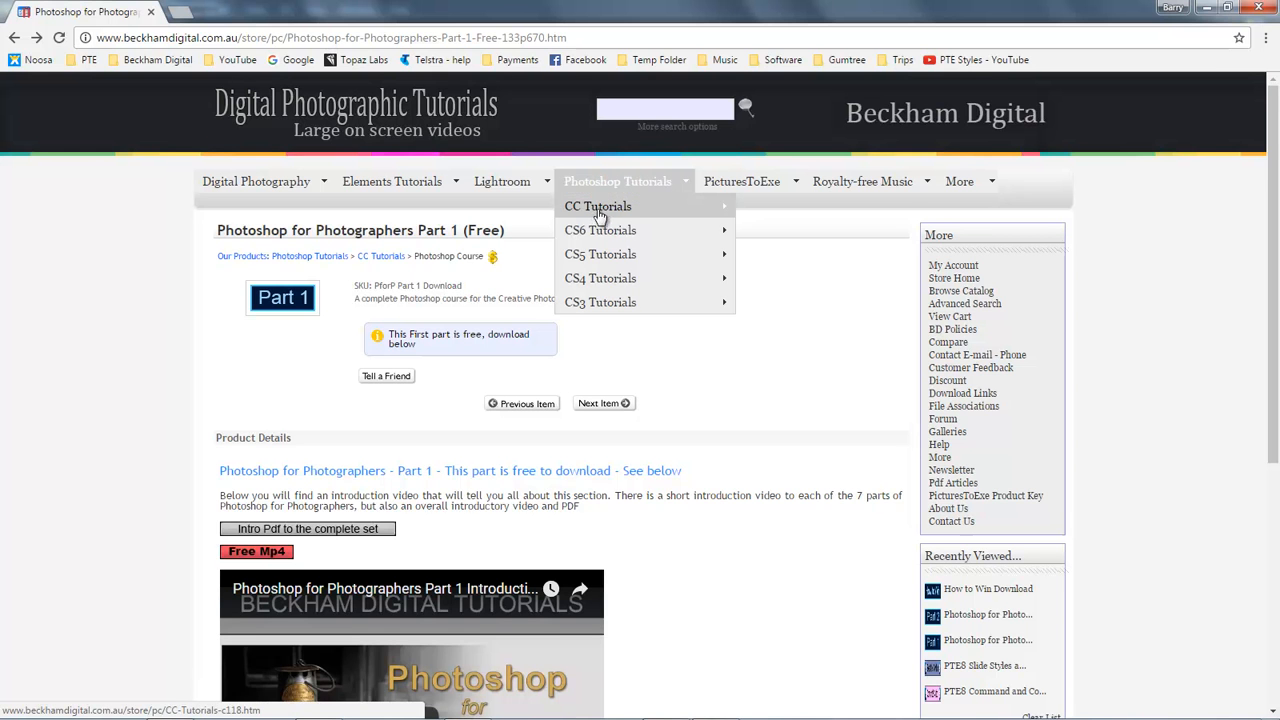
{"action": "mouse_move", "coordinate": [600, 215]}
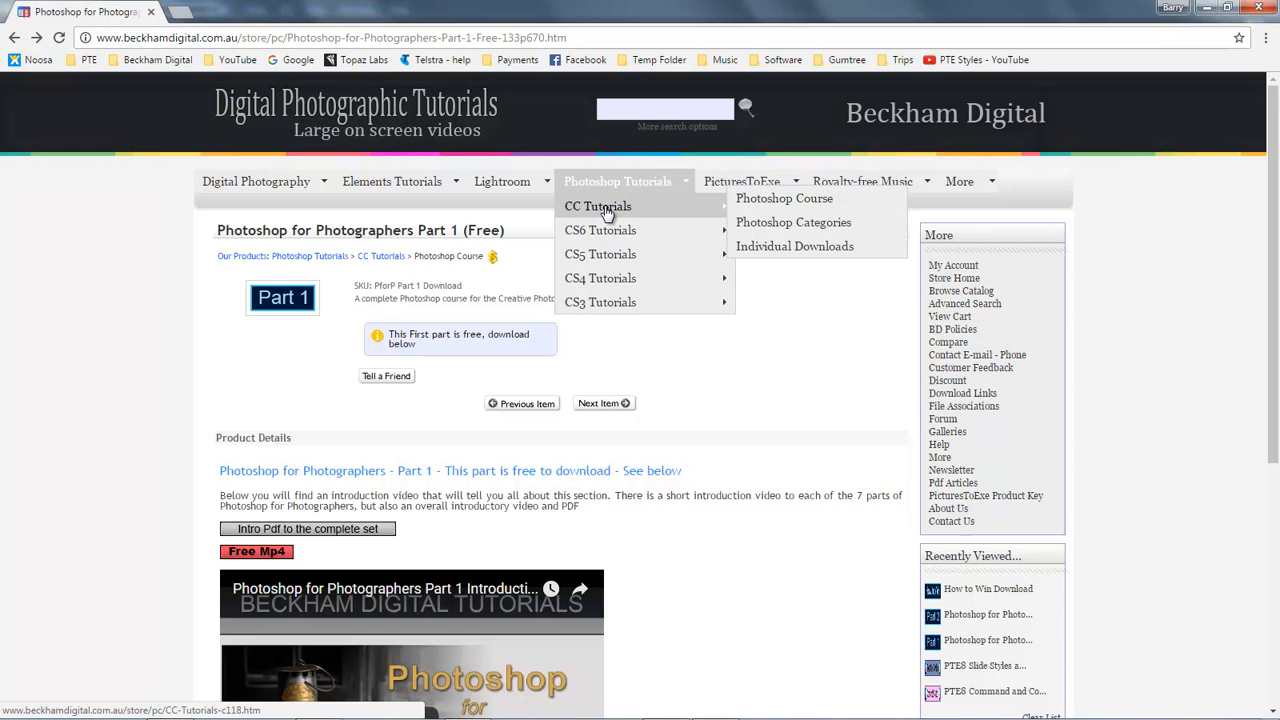
{"action": "left_click", "coordinate": [781, 226]}
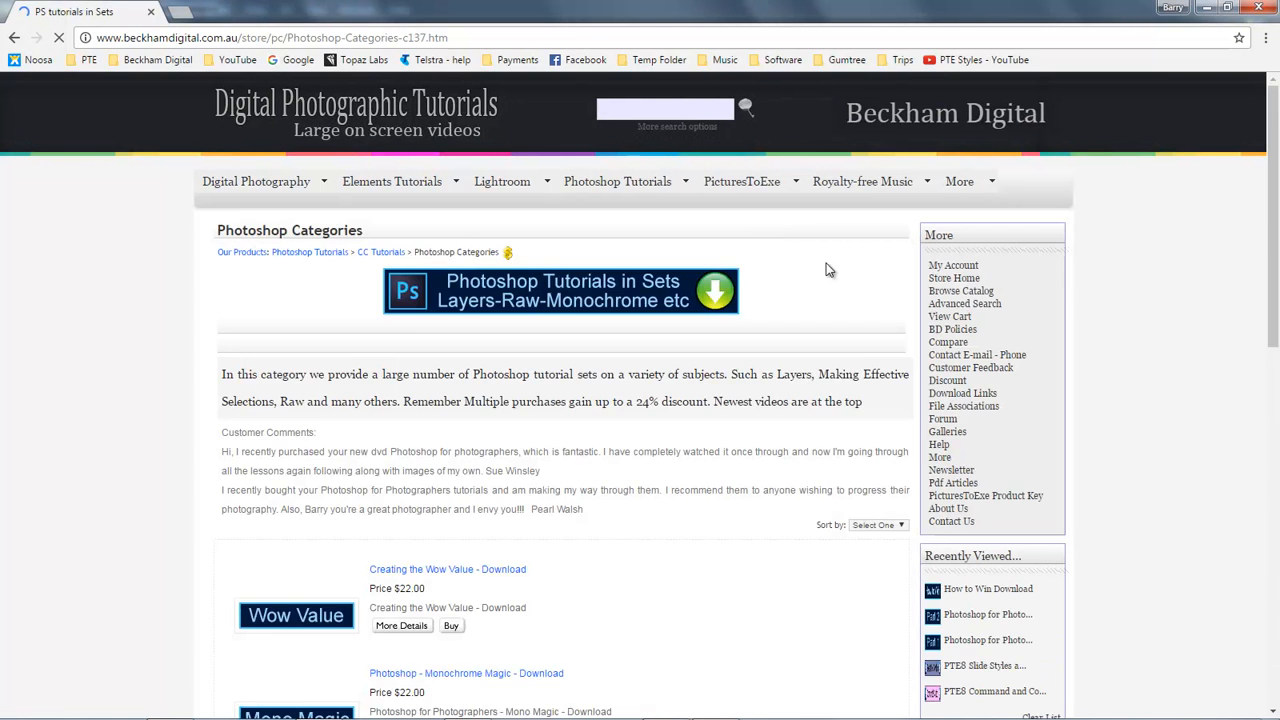
{"action": "left_click_drag", "start_coordinate": [1272, 155], "coordinate": [1266, 460]}
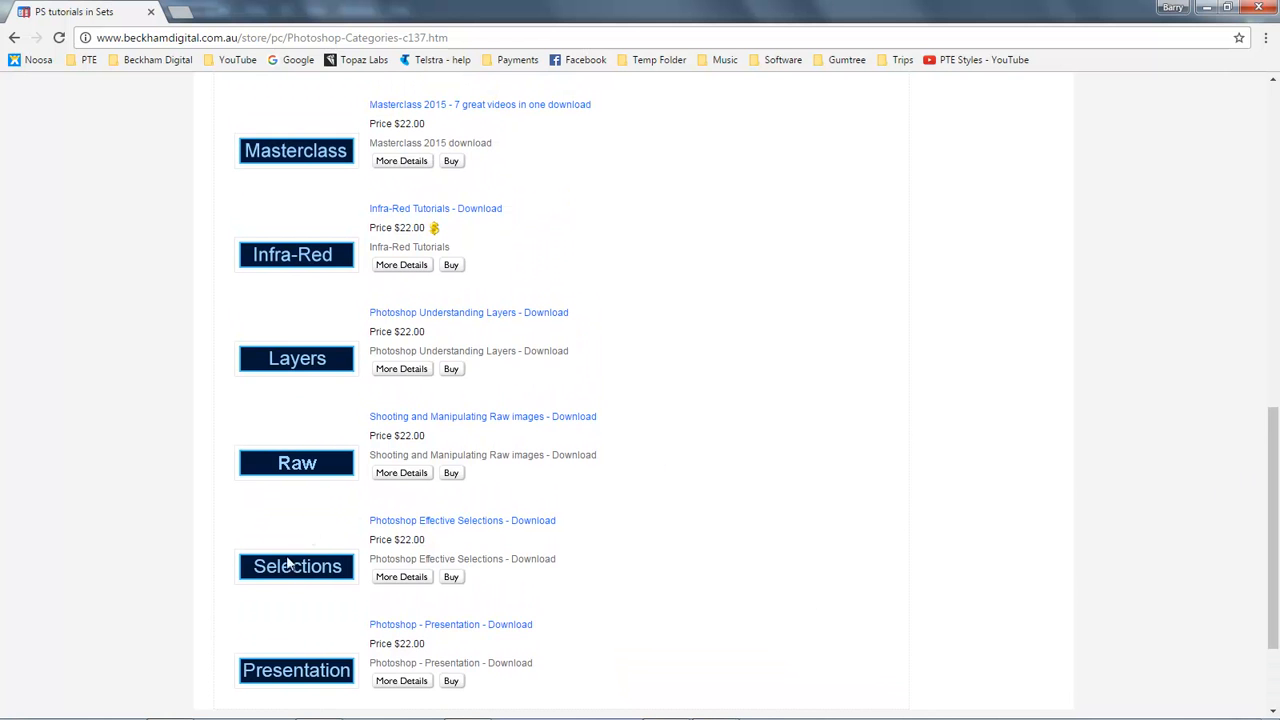
{"action": "mouse_move", "coordinate": [295, 580]}
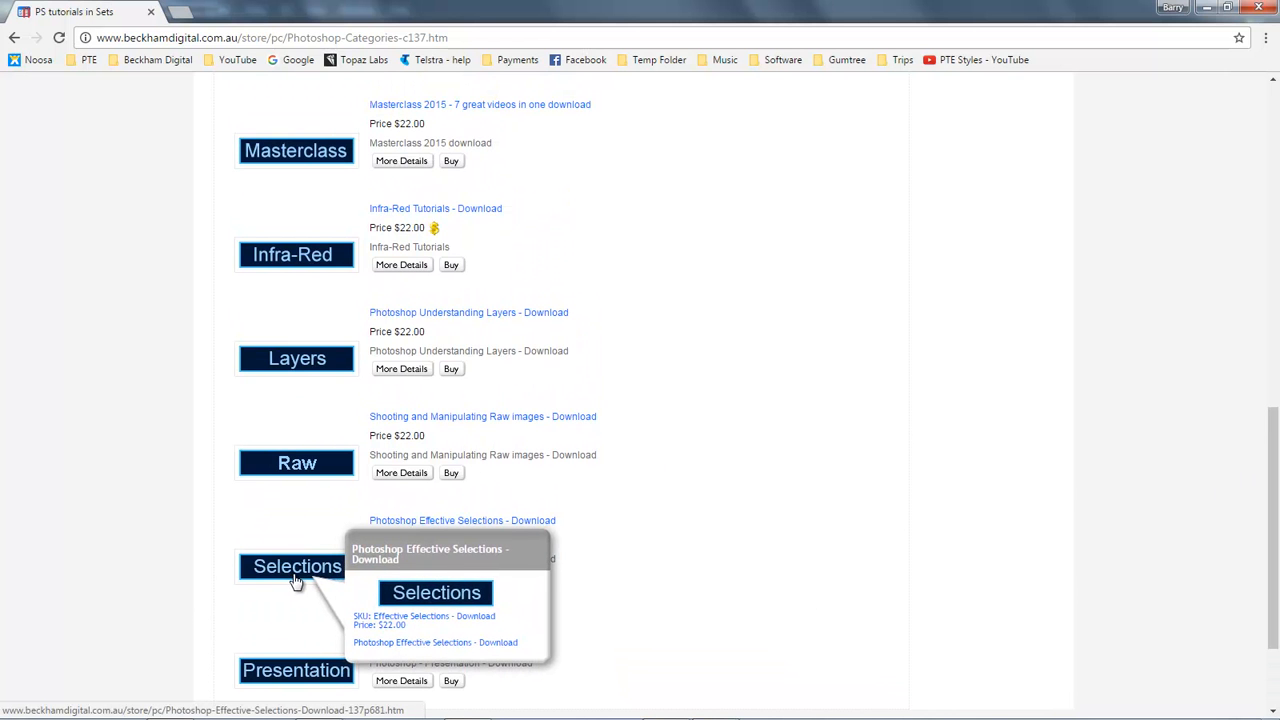
{"action": "mouse_move", "coordinate": [296, 472]}
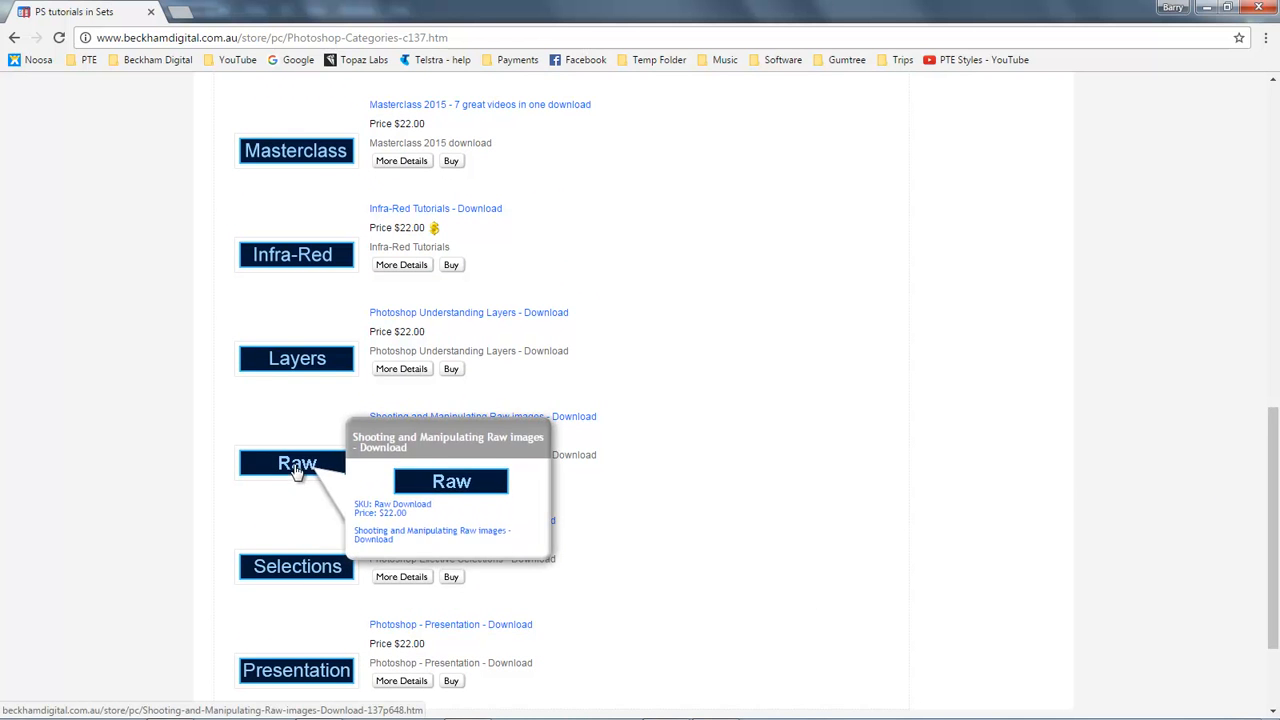
{"action": "mouse_move", "coordinate": [306, 367]}
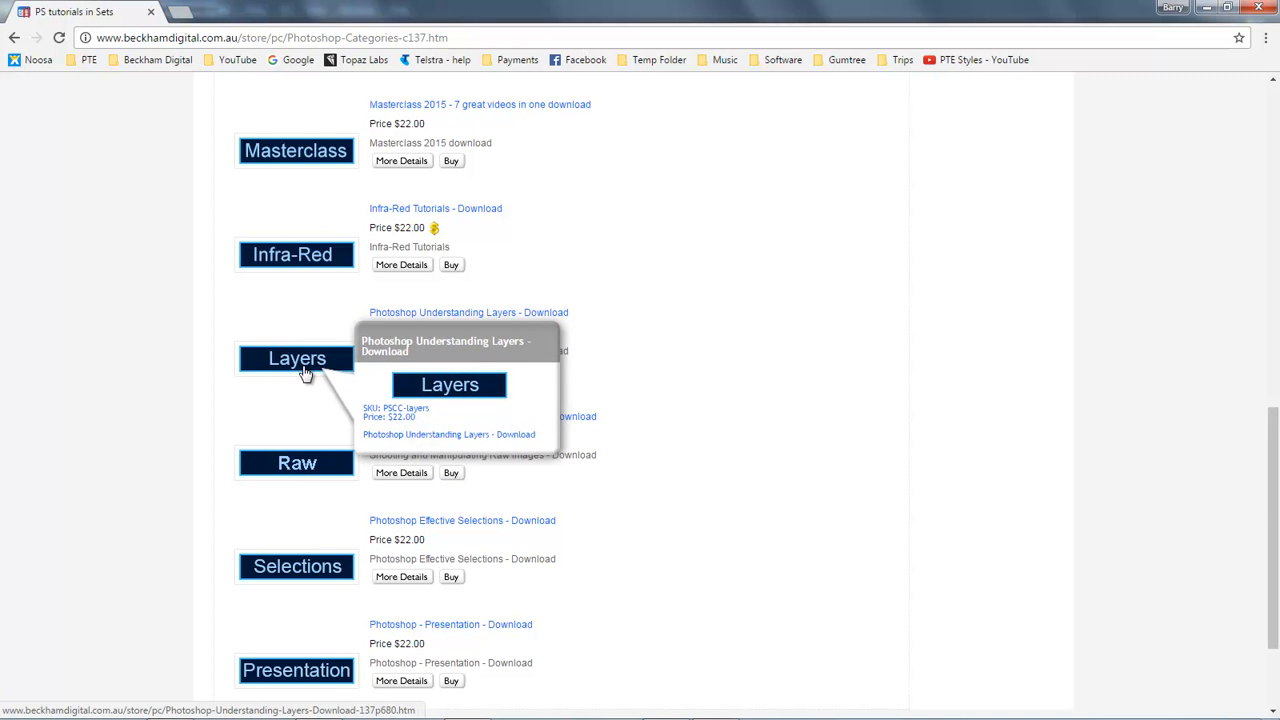
{"action": "left_click_drag", "start_coordinate": [1273, 495], "coordinate": [1274, 323]}
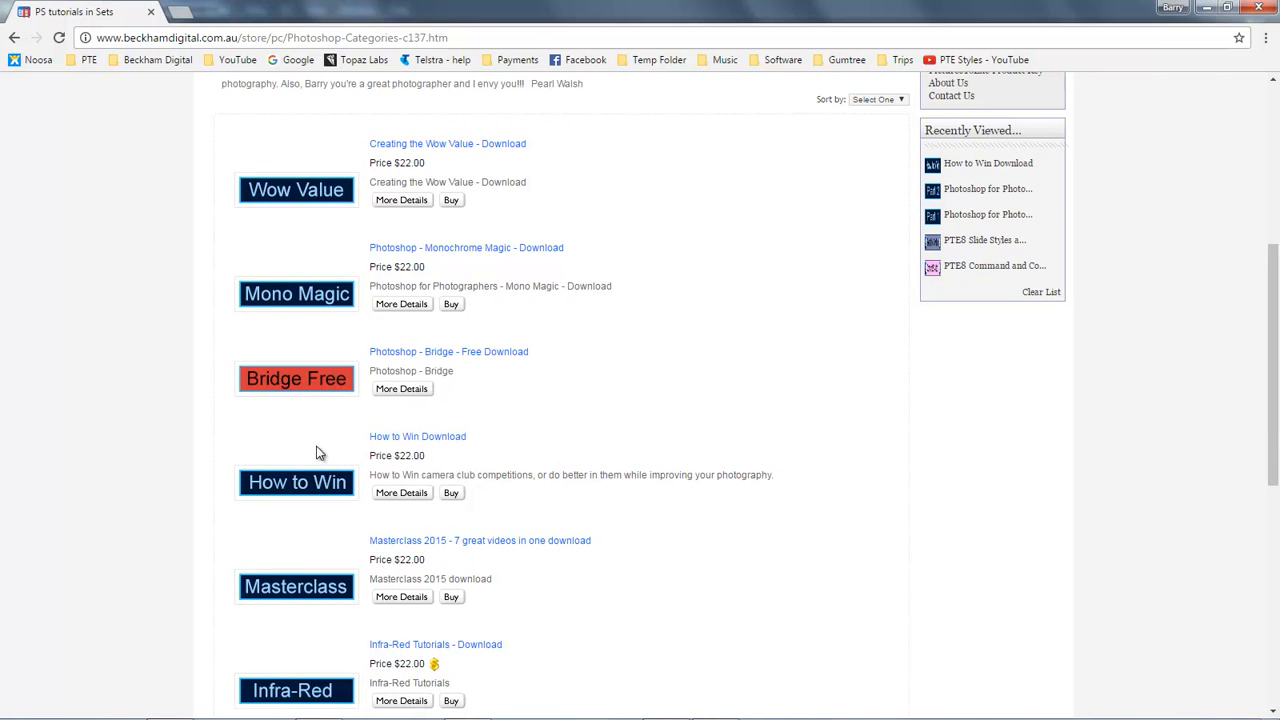
{"action": "left_click", "coordinate": [312, 386]}
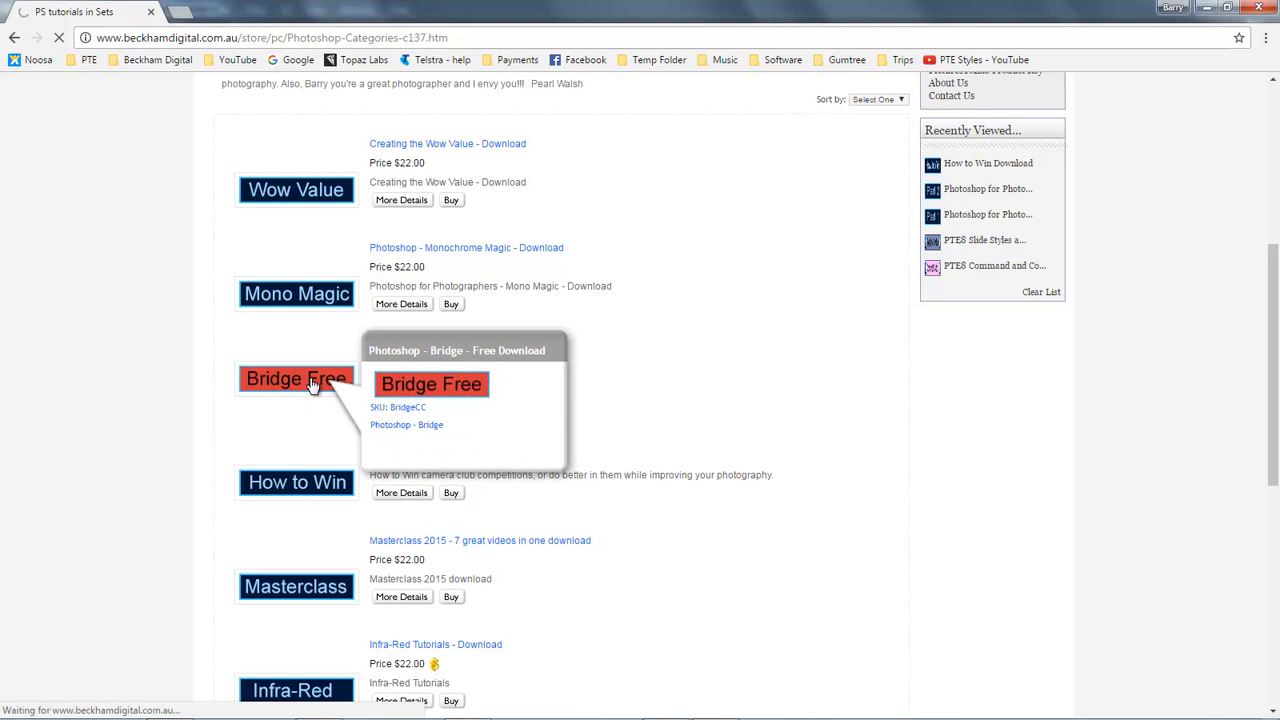